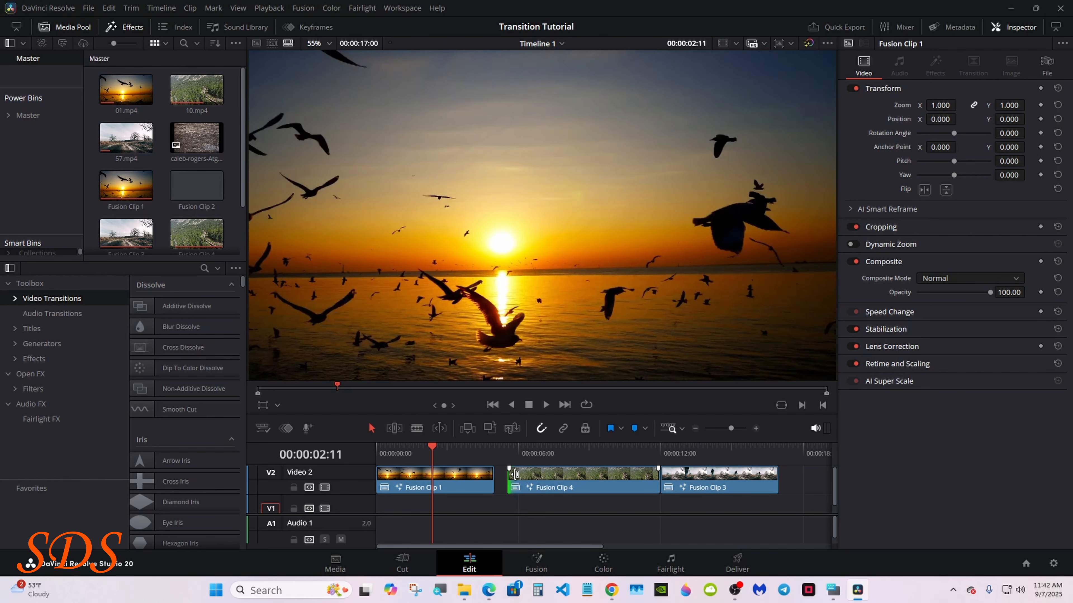
Step: Extend the start of Fusion Clip 4 on the timeline back to the end of Fusion Clip 1
{"action": "left_click_drag", "start_coordinate": [516, 476], "coordinate": [505, 476]}
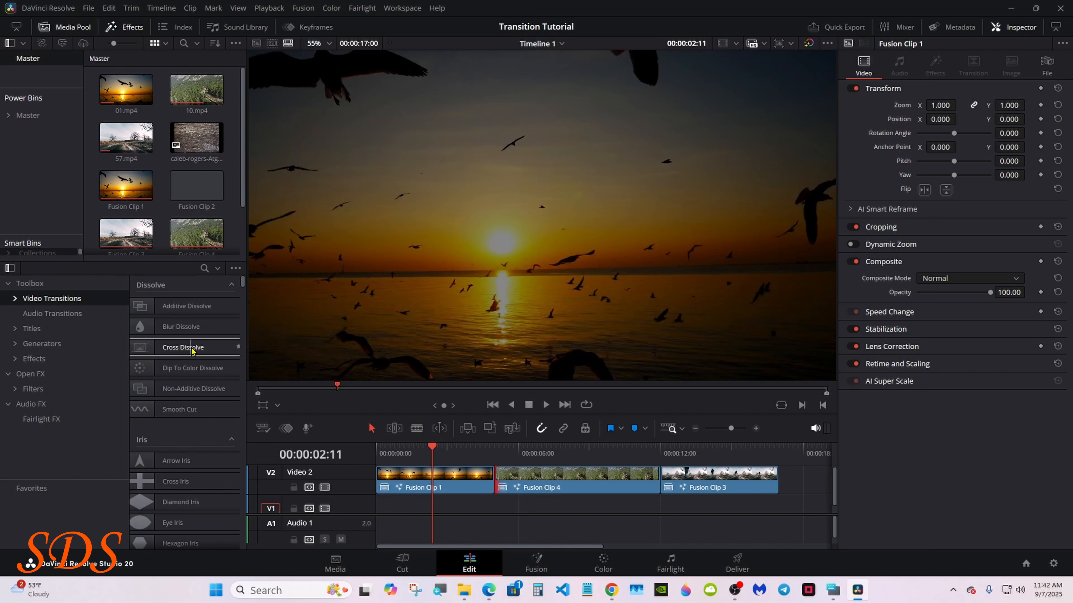
{"action": "left_click_drag", "start_coordinate": [193, 351], "coordinate": [526, 480]}
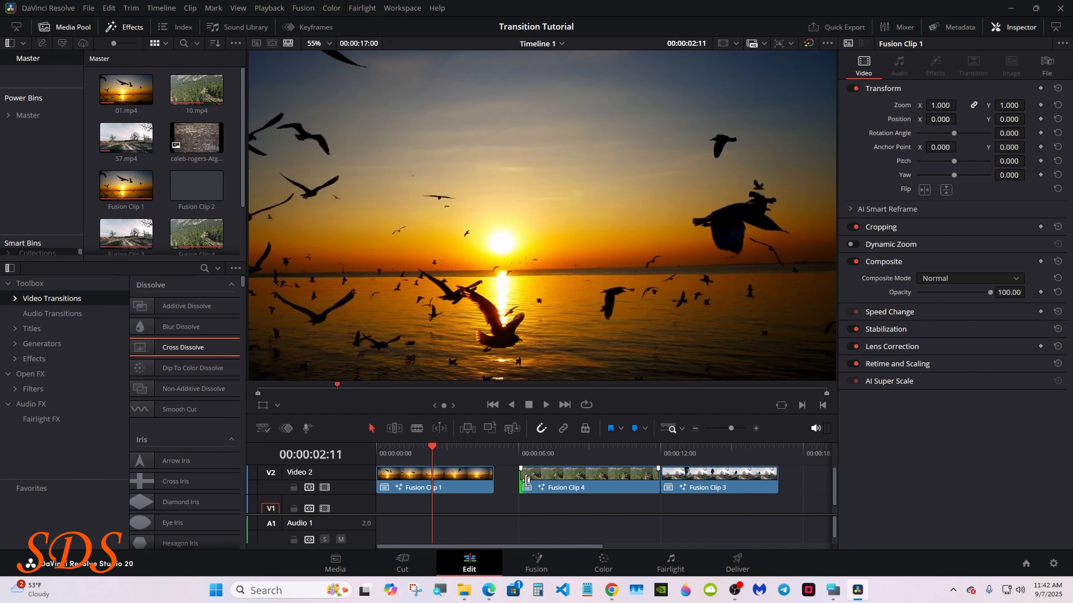
{"action": "left_click_drag", "start_coordinate": [527, 480], "coordinate": [496, 480]}
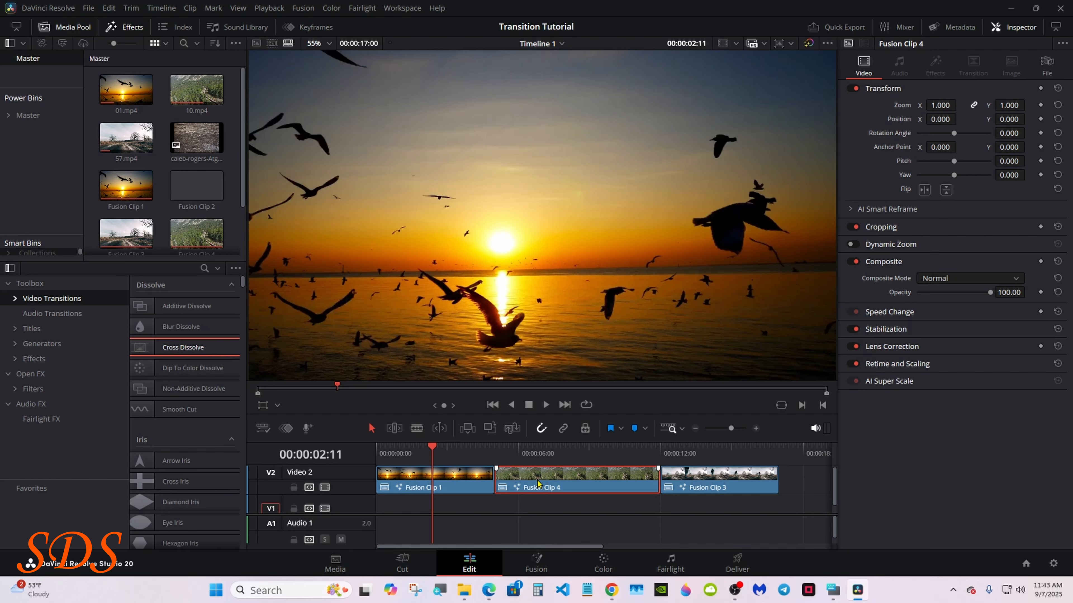
Step: Bring up the on-screen keyboard and trim the end of Fusion Clip 1 back to 00:00:03:29
{"action": "key", "text": "ctrl+super+o"}
{"action": "left_click_drag", "start_coordinate": [774, 439], "coordinate": [811, 435]}
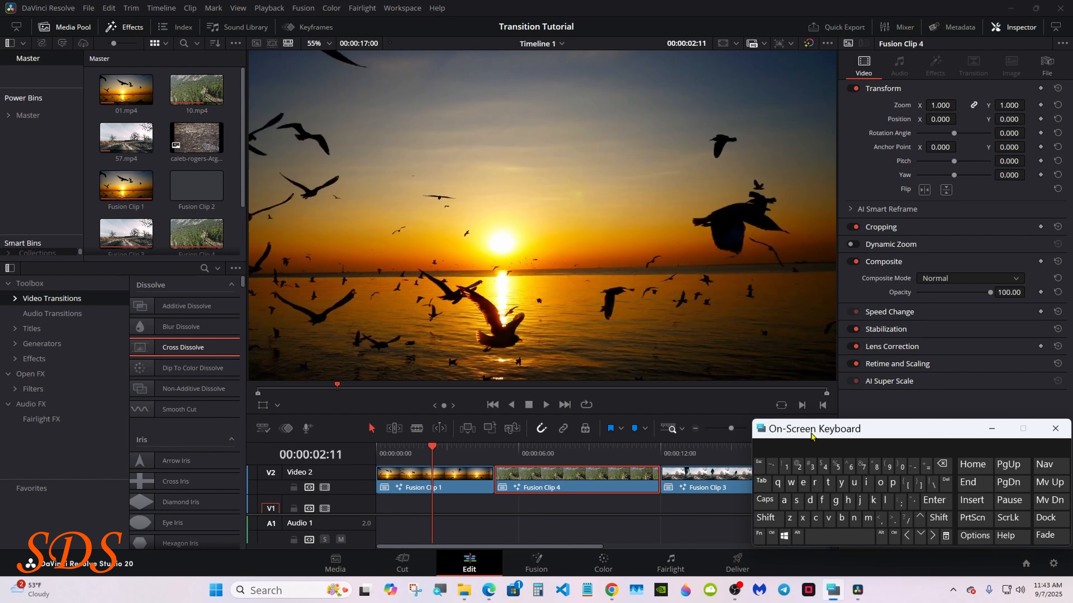
{"action": "left_click", "coordinate": [496, 454]}
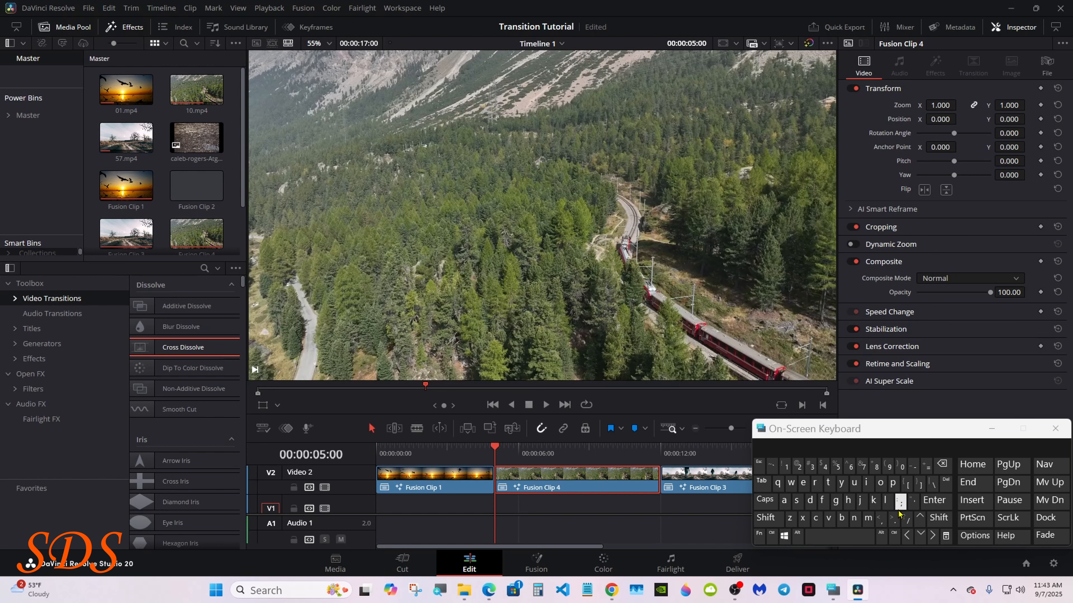
{"action": "left_click", "coordinate": [938, 518]}
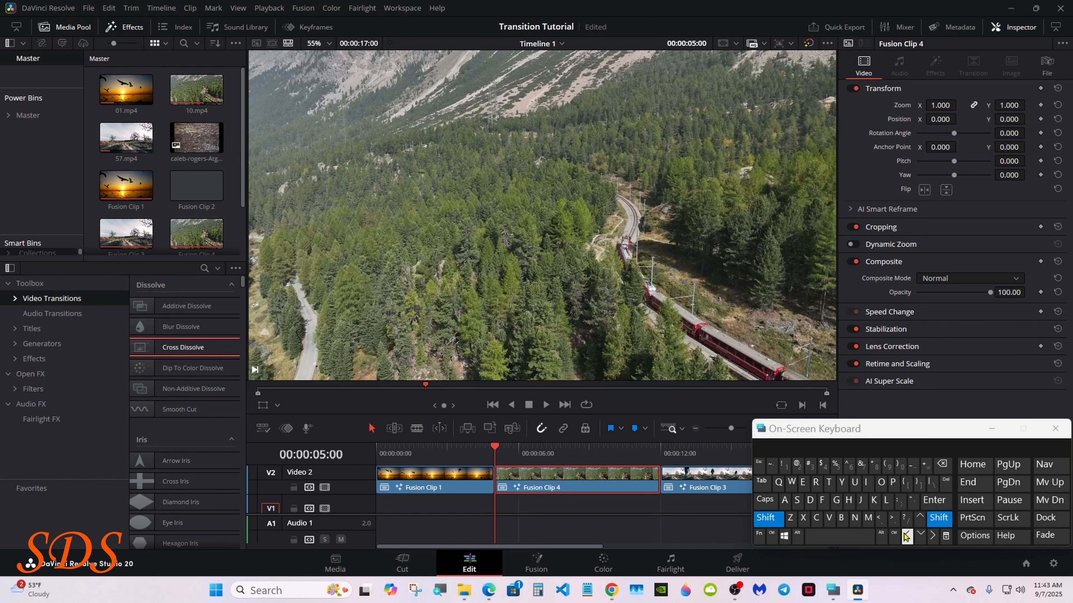
{"action": "left_click", "coordinate": [907, 535]}
{"action": "left_click", "coordinate": [907, 536]}
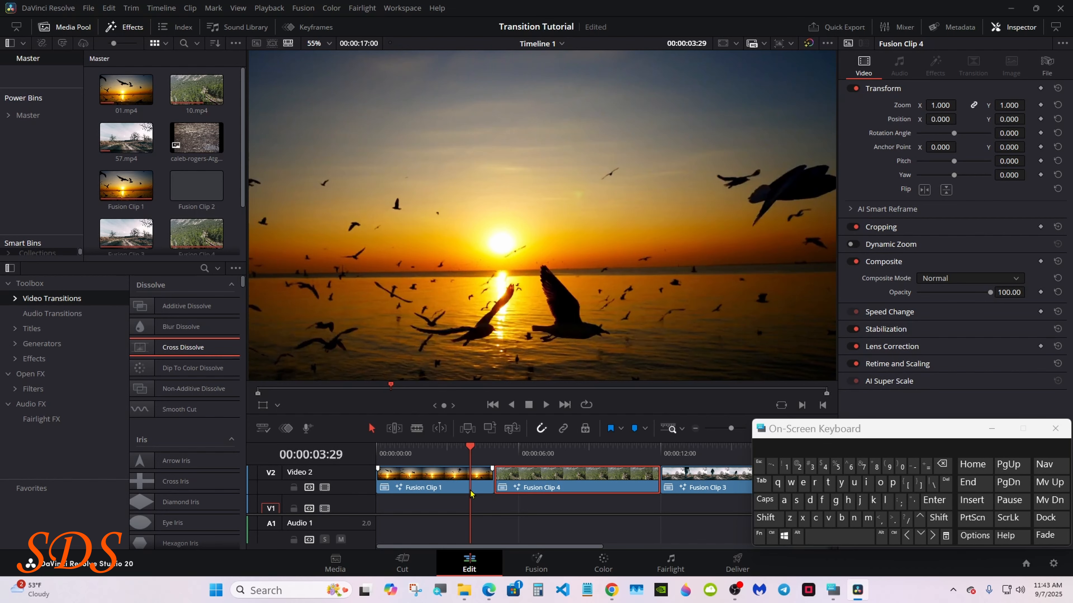
{"action": "left_click_drag", "start_coordinate": [491, 479], "coordinate": [468, 480]}
Step: Trim about one second off the start of Fusion Clip 4 and place it directly against Fusion Clip 1
{"action": "left_click", "coordinate": [500, 454]}
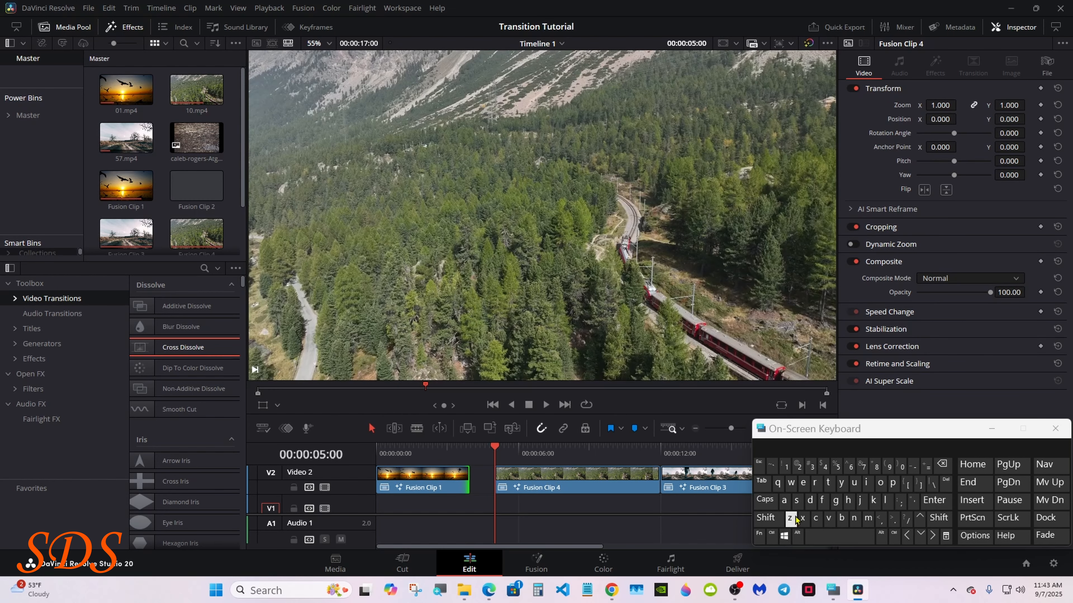
{"action": "left_click", "coordinate": [939, 517]}
{"action": "left_click", "coordinate": [933, 536]}
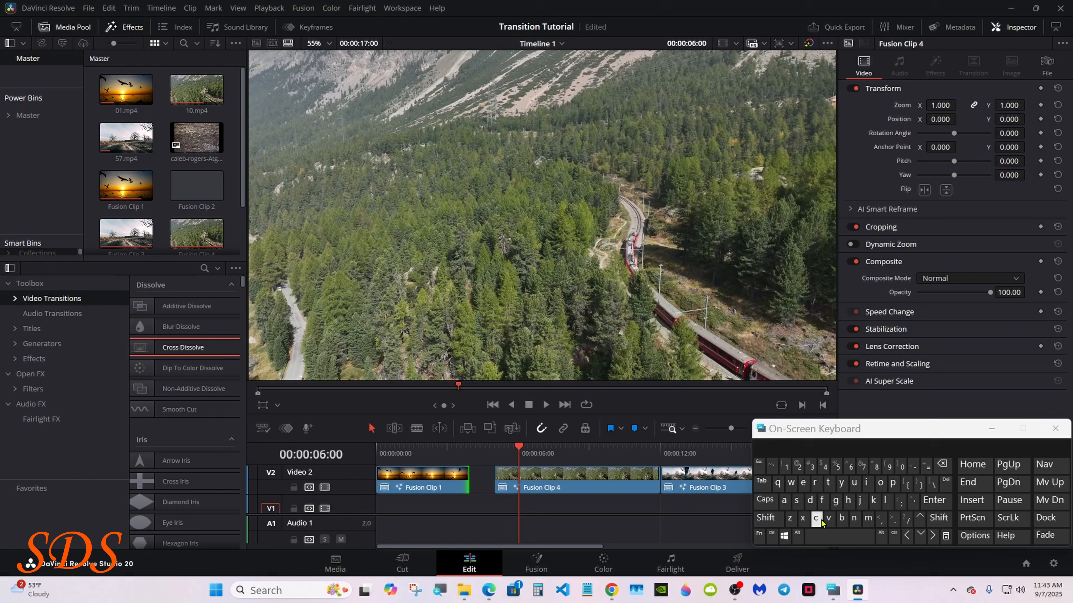
{"action": "left_click", "coordinate": [932, 536]}
{"action": "mouse_move", "coordinate": [497, 484]}
{"action": "left_mouse_down"}
{"action": "mouse_move", "coordinate": [521, 484]}
{"action": "mouse_move", "coordinate": [497, 487]}
{"action": "left_mouse_up"}
Step: Trim about one second off the end of Fusion Clip 4
{"action": "left_click", "coordinate": [611, 455]}
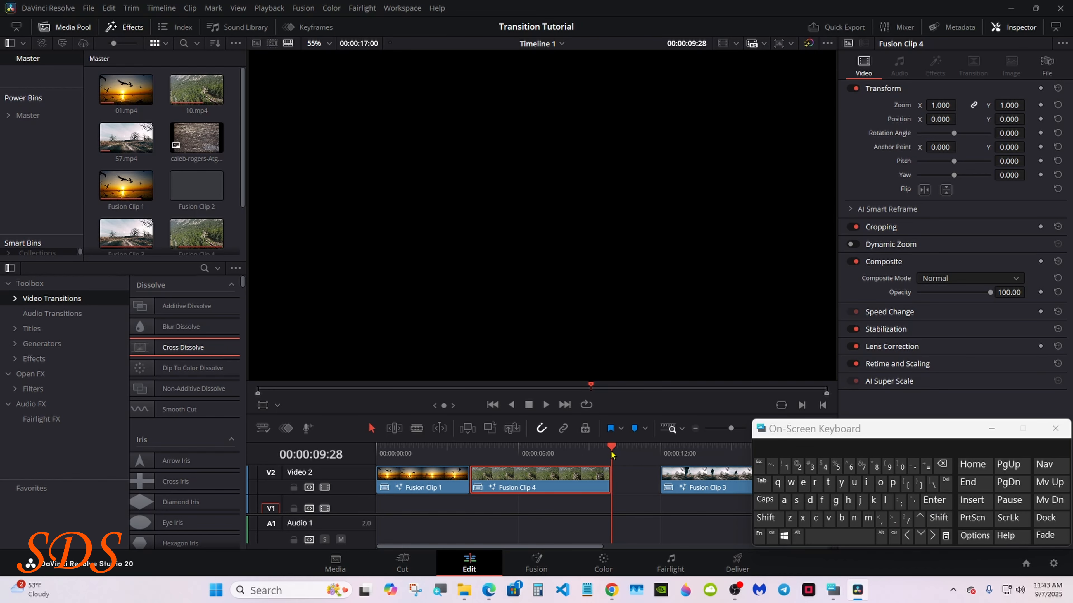
{"action": "left_click", "coordinate": [906, 536]}
{"action": "left_click", "coordinate": [939, 519]}
{"action": "left_click", "coordinate": [907, 536]}
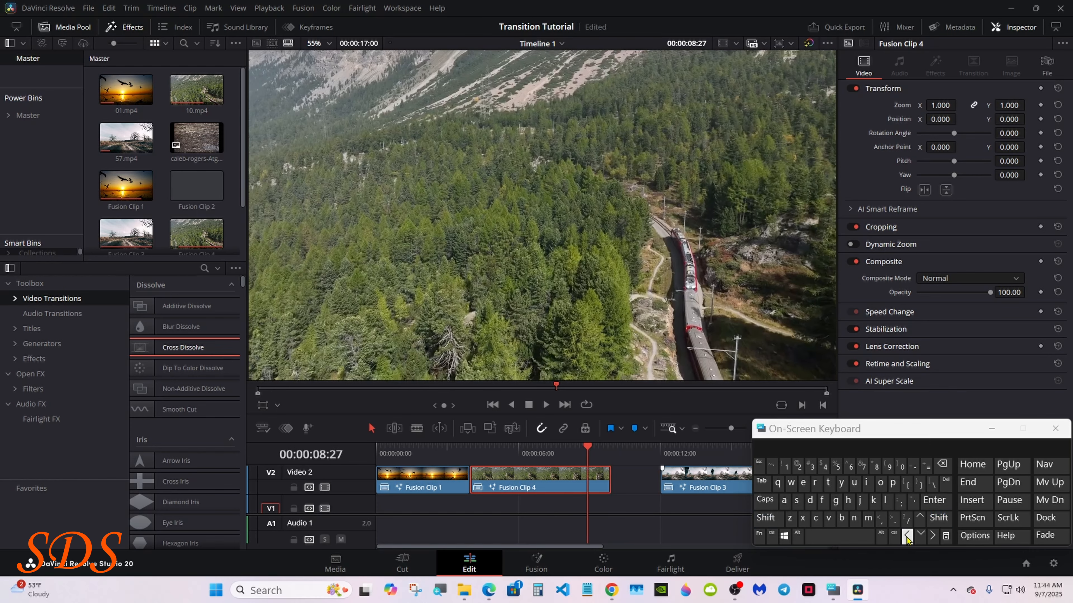
{"action": "left_click", "coordinate": [907, 536]}
{"action": "left_click_drag", "start_coordinate": [609, 486], "coordinate": [585, 486]}
Step: Trim about one second off the start of Fusion Clip 3 and place it directly against Fusion Clip 4
{"action": "left_click", "coordinate": [920, 536]}
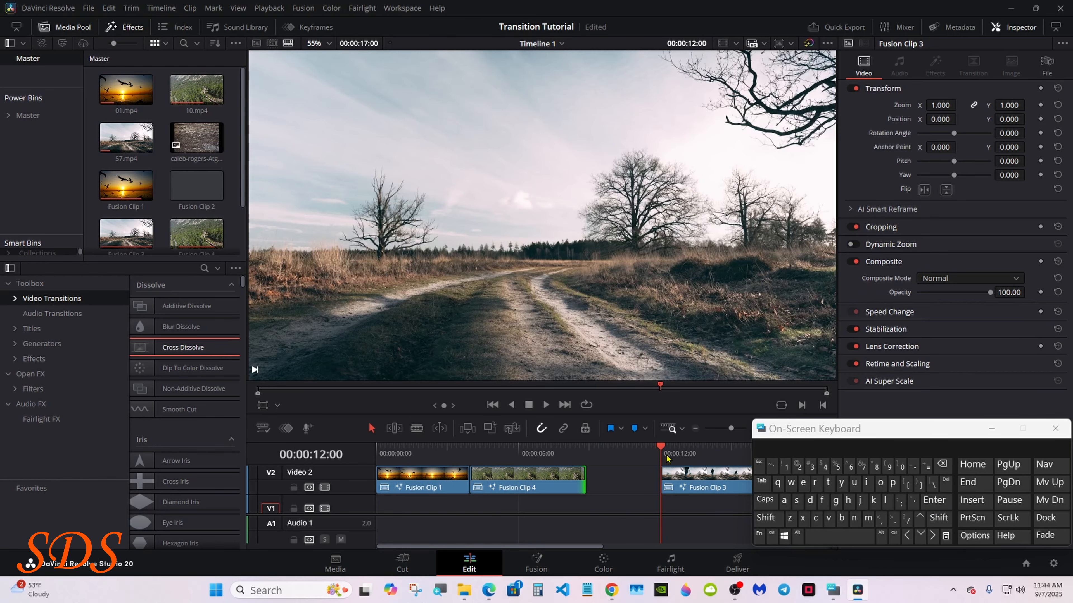
{"action": "left_click", "coordinate": [938, 519]}
{"action": "left_click", "coordinate": [932, 536]}
{"action": "left_click", "coordinate": [933, 536]}
{"action": "left_click_drag", "start_coordinate": [679, 482], "coordinate": [604, 485]}
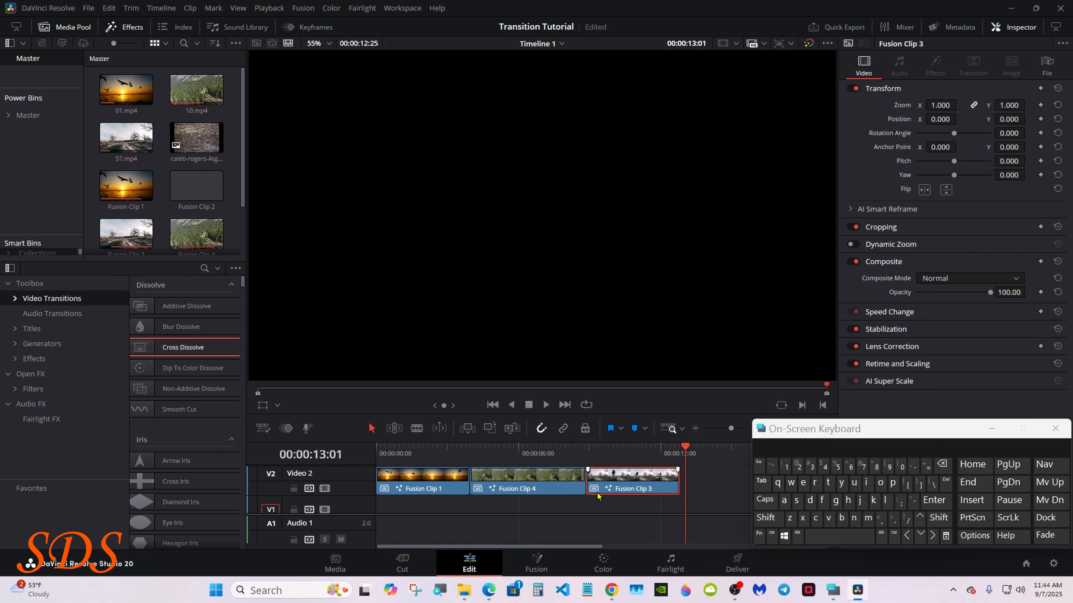
{"action": "left_click", "coordinate": [992, 428]}
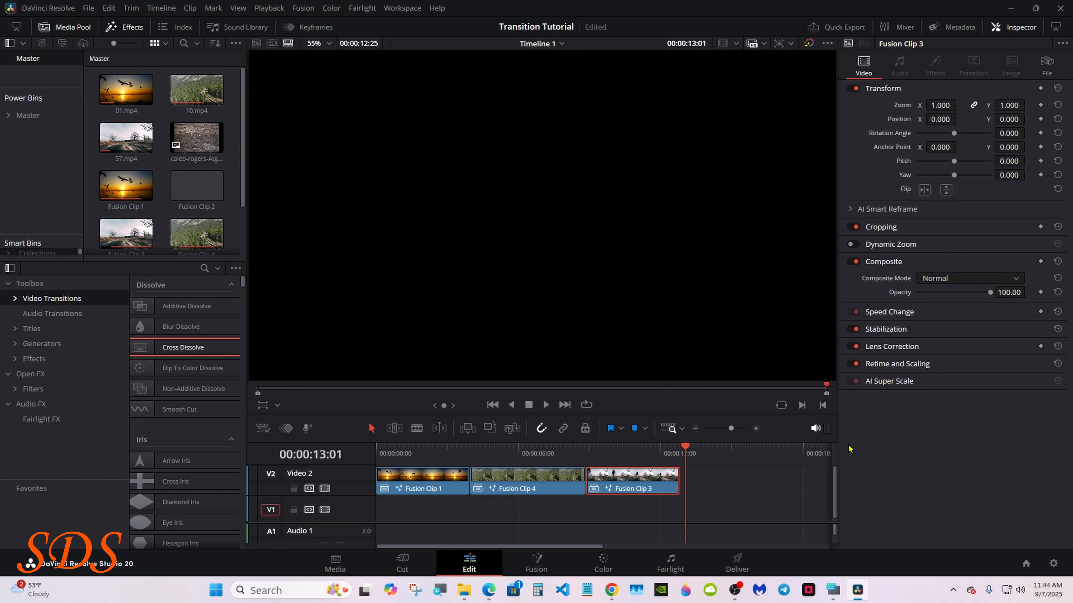
Step: Add a Cross Dissolve between Fusion Clip 1 and Fusion Clip 4 and set its duration to 60 frames
{"action": "left_click_drag", "start_coordinate": [184, 354], "coordinate": [494, 474]}
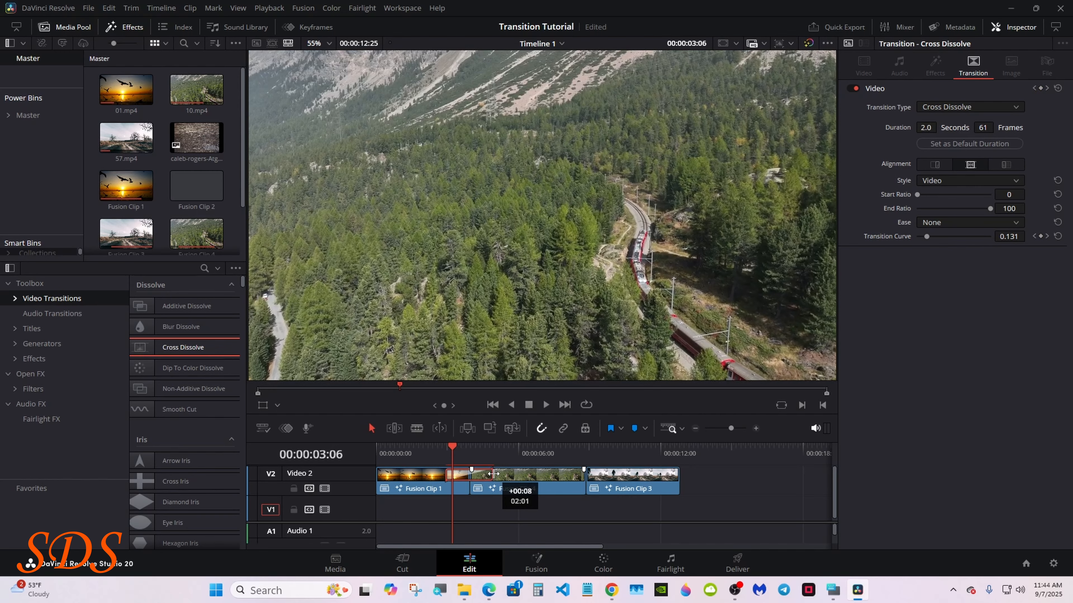
{"action": "left_click", "coordinate": [833, 590]}
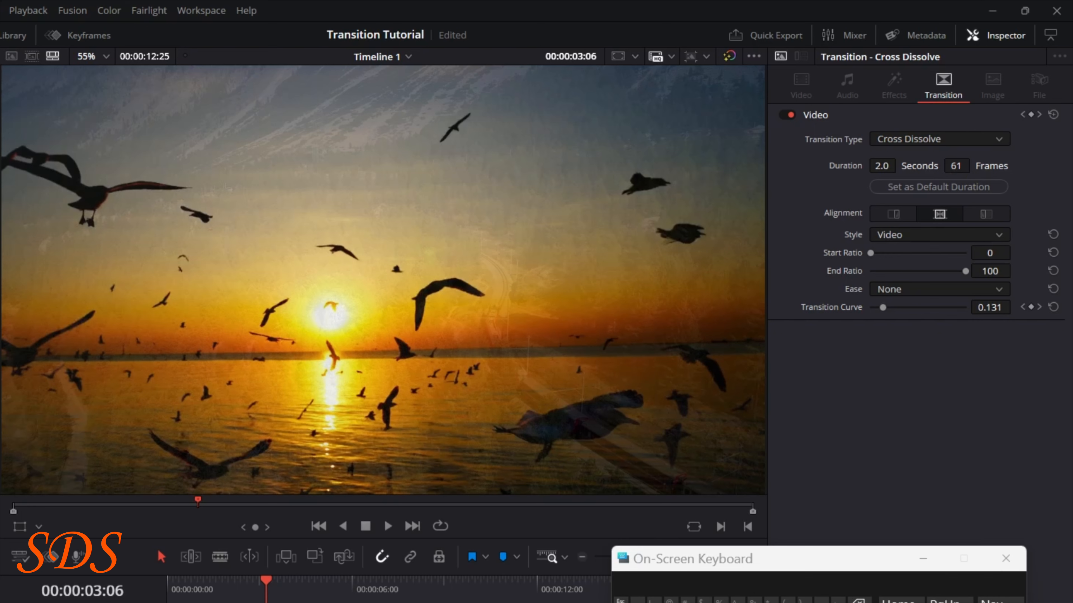
{"action": "double_click", "coordinate": [956, 166]}
{"action": "type", "text": "60"}
{"action": "key", "text": "Return"}
{"action": "left_click", "coordinate": [849, 423]}
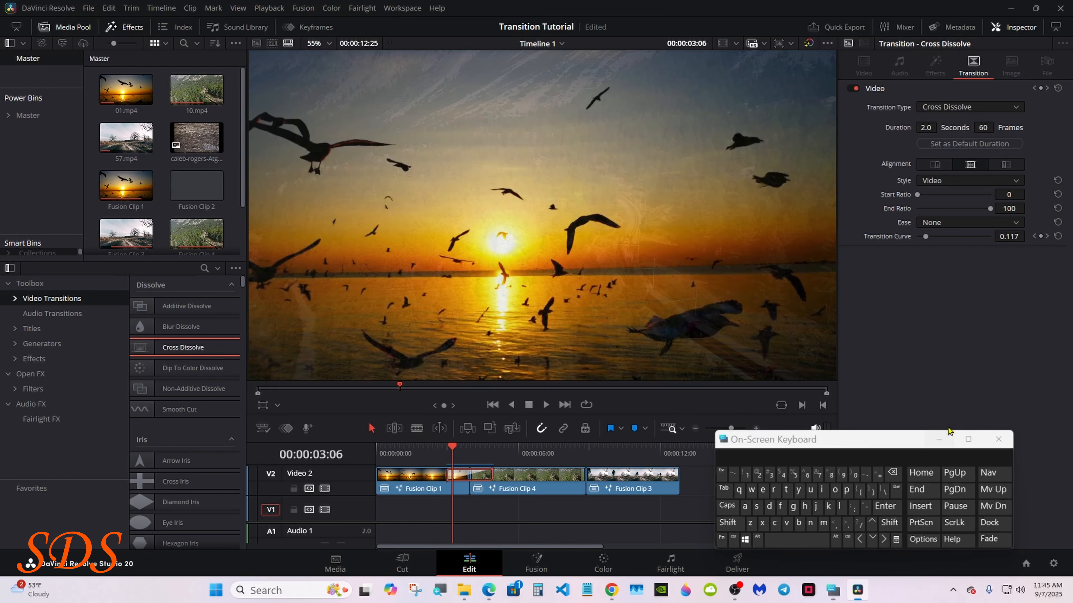
{"action": "left_click", "coordinate": [948, 431]}
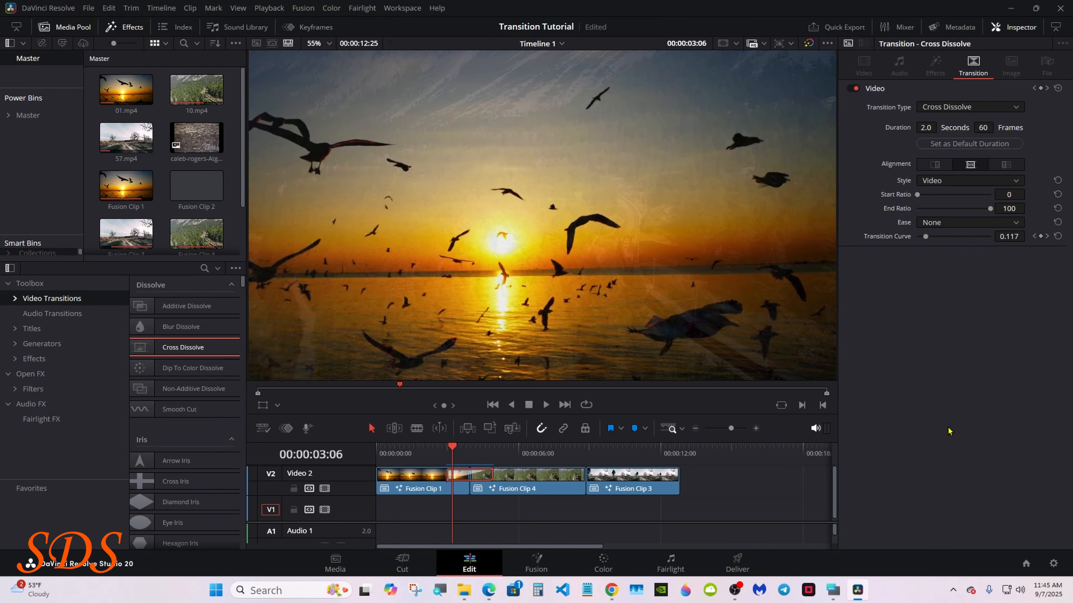
Step: Convert the transition to a Fusion Cross Dissolve and open it for editing on the Fusion page
{"action": "right_click", "coordinate": [455, 479]}
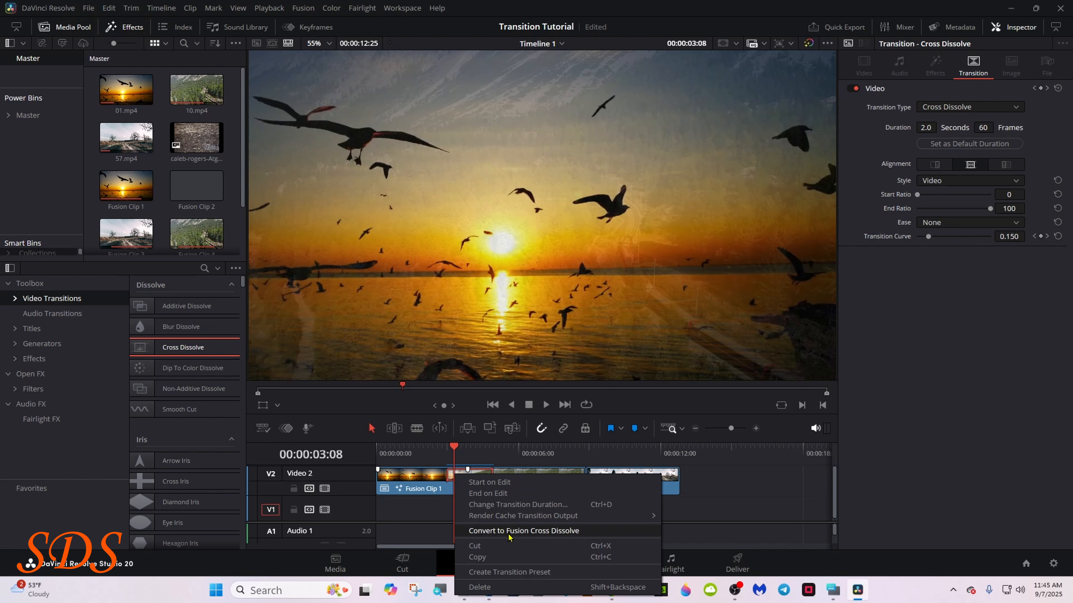
{"action": "left_click", "coordinate": [509, 533]}
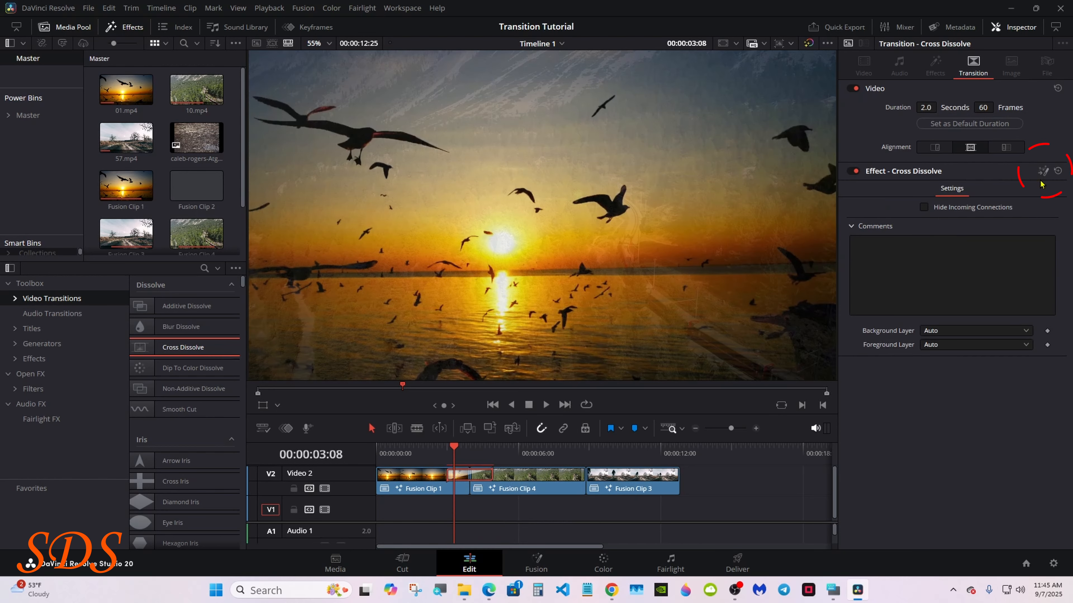
{"action": "left_click", "coordinate": [1042, 172]}
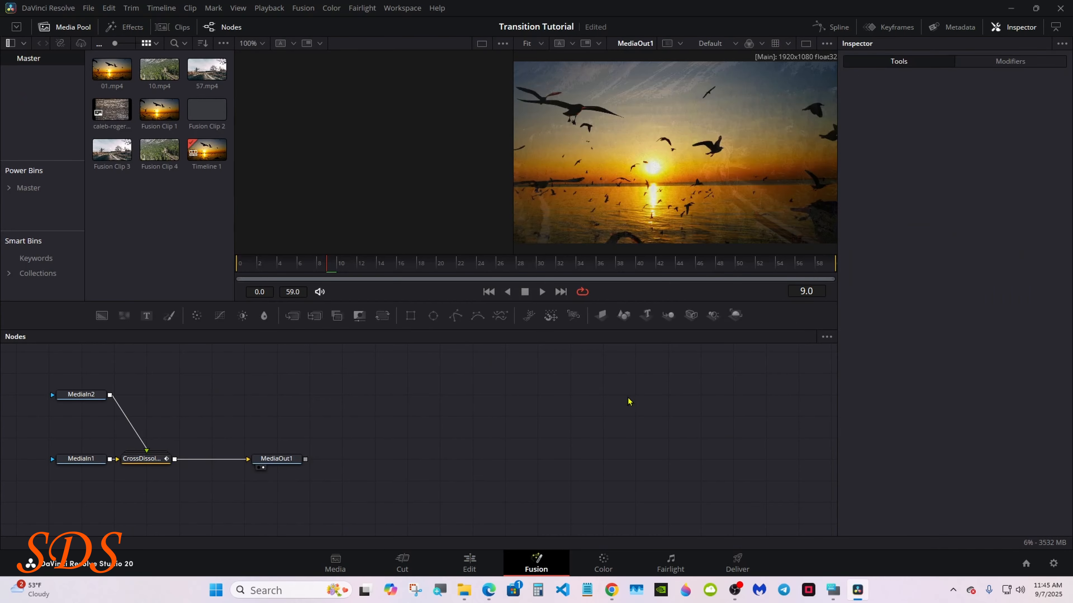
Step: Shift the node tree to the middle of the node area and place MediaIn2 below MediaIn1, both well before CrossDissolve
{"action": "left_click_drag", "start_coordinate": [20, 390], "coordinate": [268, 463]}
{"action": "left_click_drag", "start_coordinate": [269, 463], "coordinate": [595, 439]}
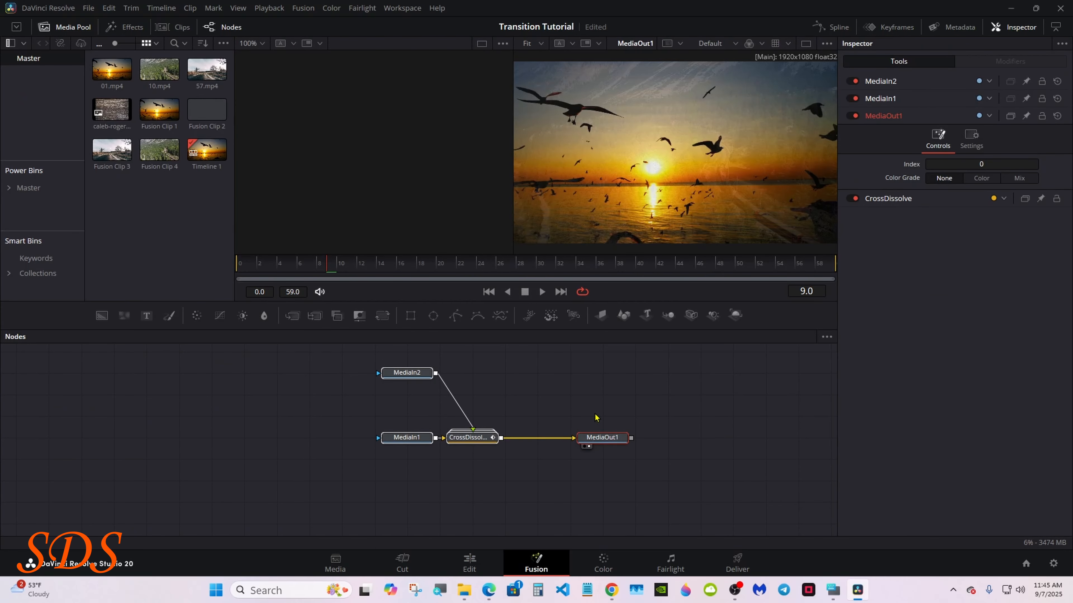
{"action": "left_click", "coordinate": [596, 418]}
{"action": "left_click_drag", "start_coordinate": [403, 380], "coordinate": [402, 503]}
{"action": "left_click_drag", "start_coordinate": [341, 418], "coordinate": [309, 504]}
{"action": "left_click", "coordinate": [439, 503]}
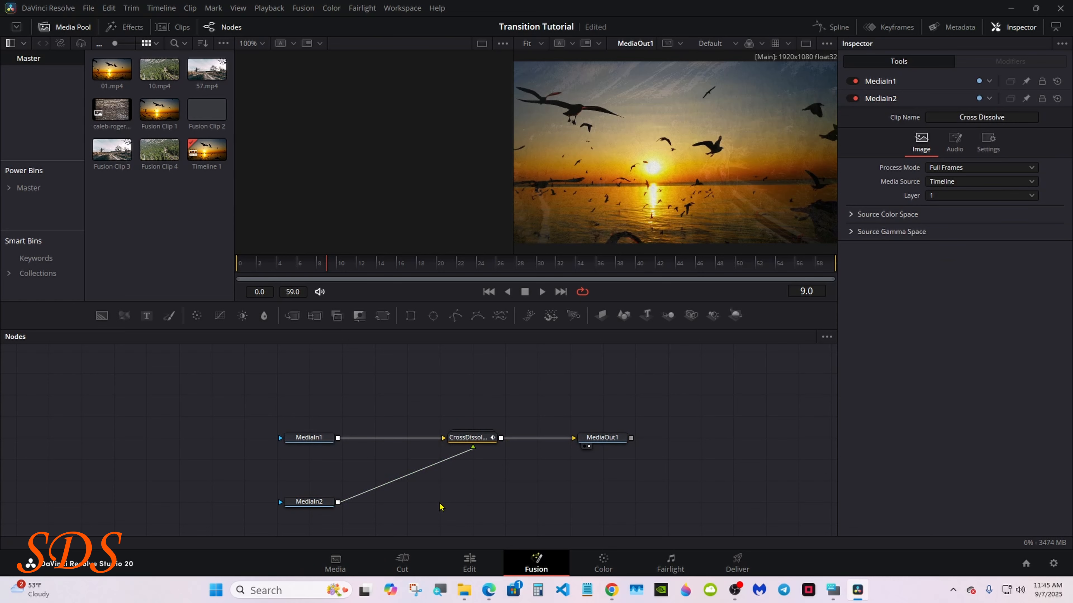
Step: Delete the CrossDissolve node from the node tree
{"action": "left_click", "coordinate": [461, 438]}
{"action": "right_click", "coordinate": [463, 439]}
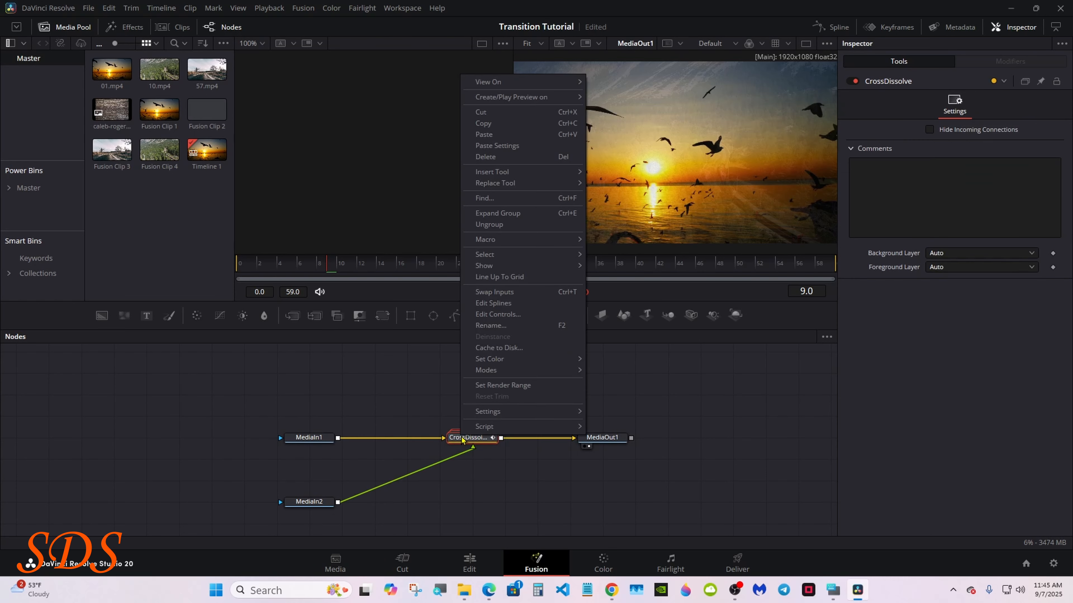
{"action": "left_click", "coordinate": [486, 157]}
Step: Switch to a single viewer and space MediaOut1 farther from MediaIn1, with both nodes aligned slightly higher
{"action": "left_click_drag", "start_coordinate": [593, 438], "coordinate": [658, 438]}
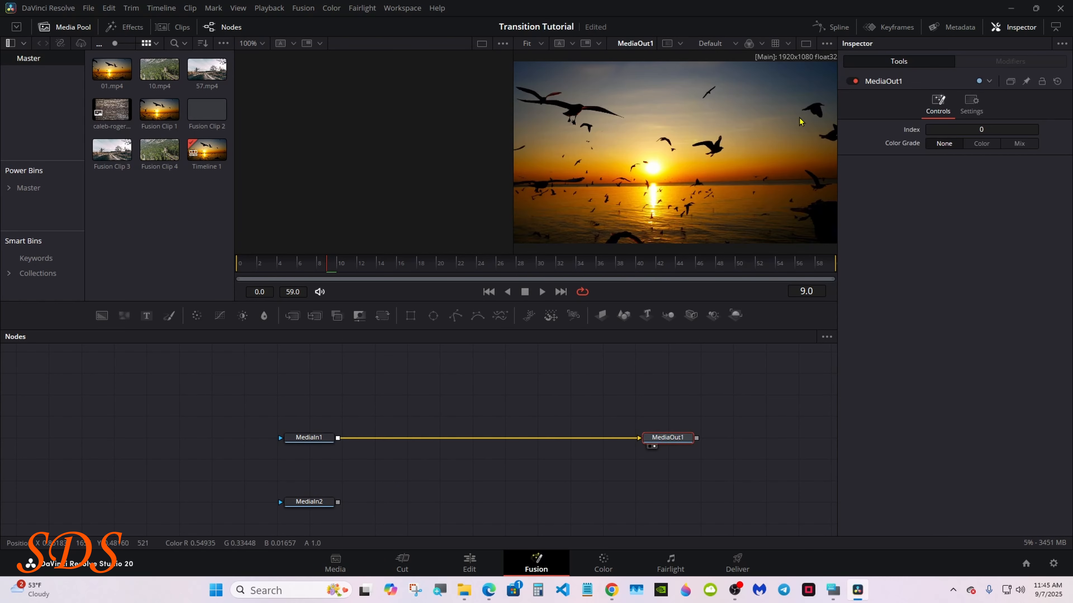
{"action": "left_click", "coordinate": [806, 43]}
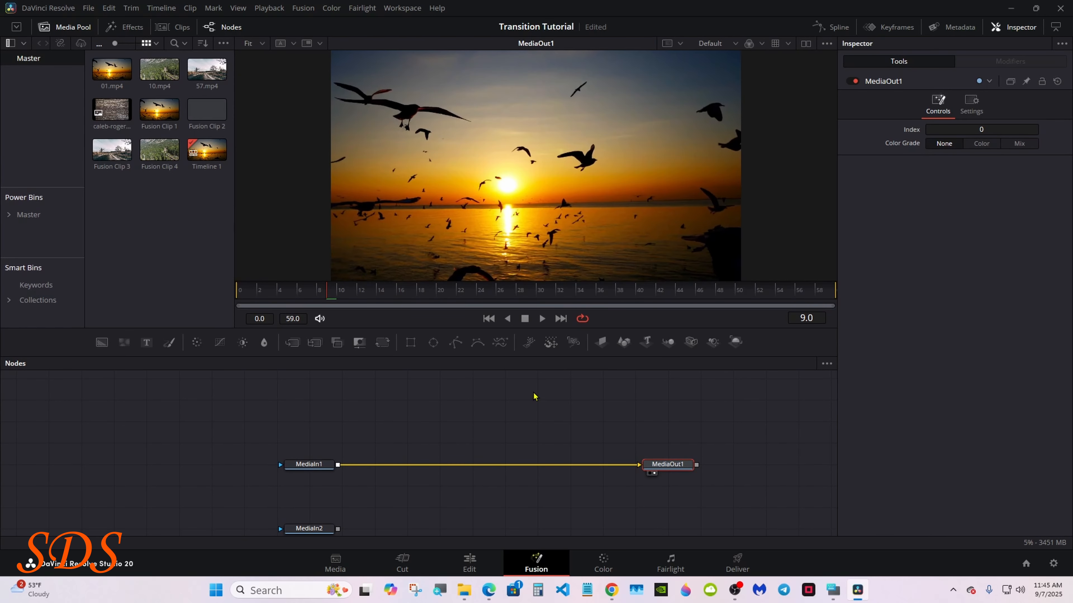
{"action": "left_click_drag", "start_coordinate": [309, 464], "coordinate": [309, 444]}
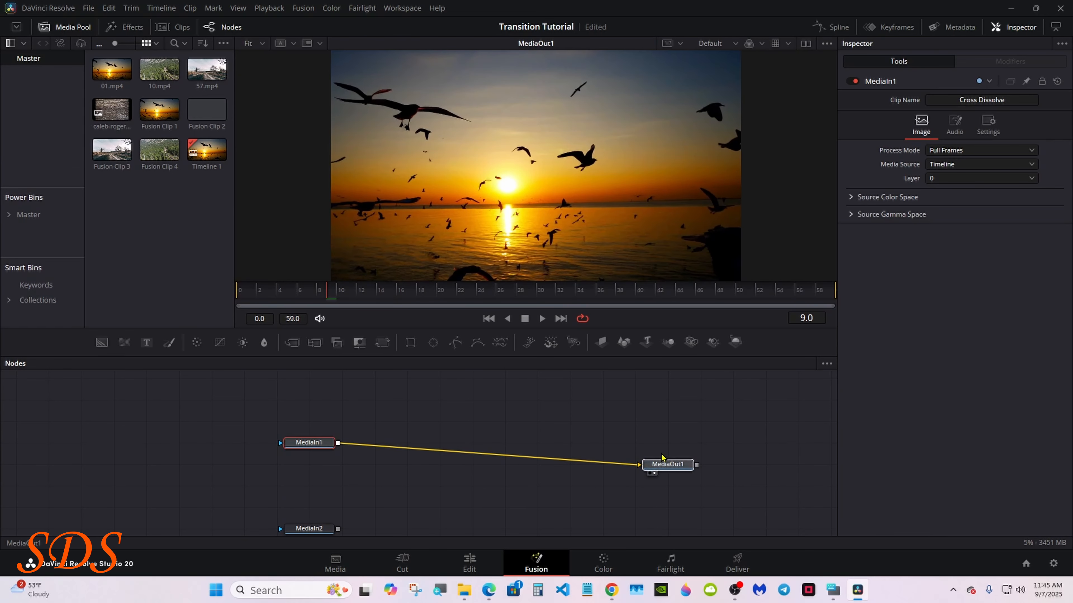
{"action": "left_click_drag", "start_coordinate": [667, 464], "coordinate": [667, 443]}
Step: Insert a Transform node between MediaIn1 and MediaOut1, close to MediaIn1
{"action": "left_click", "coordinate": [327, 444]}
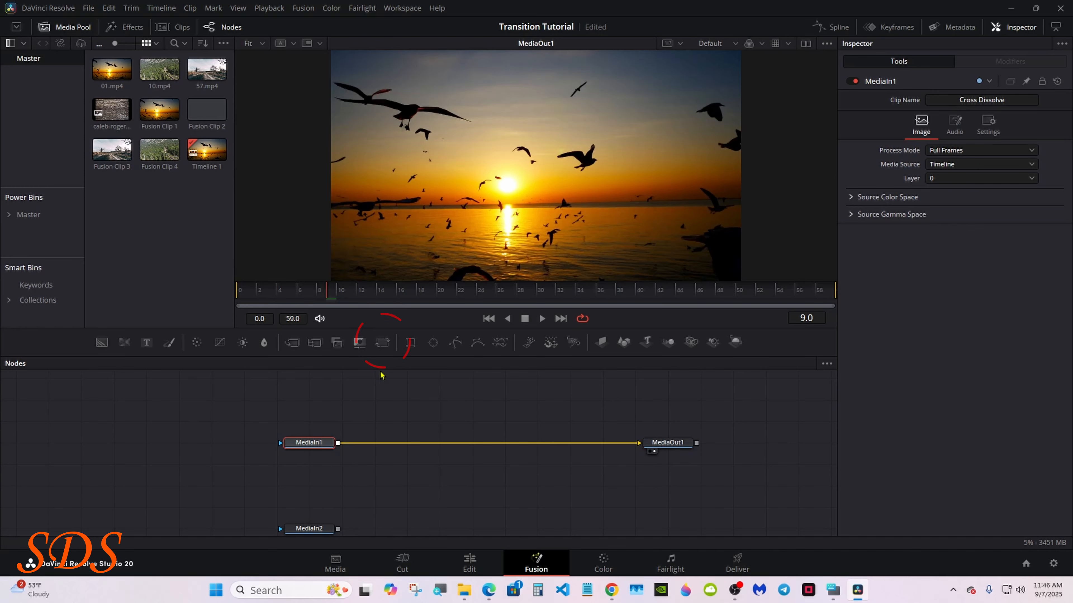
{"action": "left_click", "coordinate": [383, 342]}
{"action": "left_click_drag", "start_coordinate": [379, 446], "coordinate": [411, 445]}
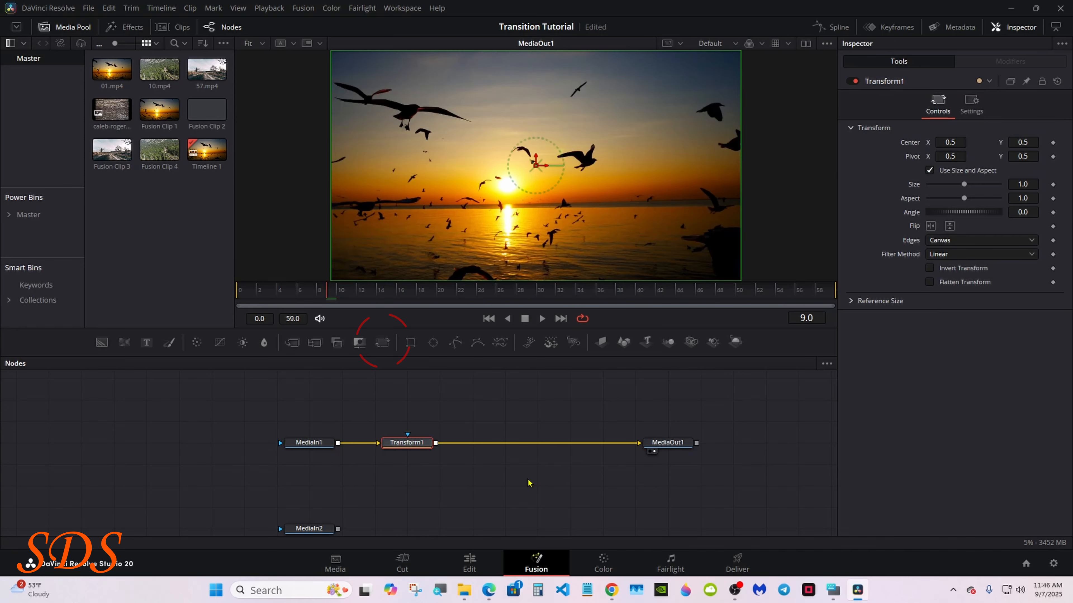
Step: Set the Size of Transform1 to 0.35
{"action": "left_click", "coordinate": [833, 590]}
{"action": "left_click_drag", "start_coordinate": [821, 435], "coordinate": [809, 435]}
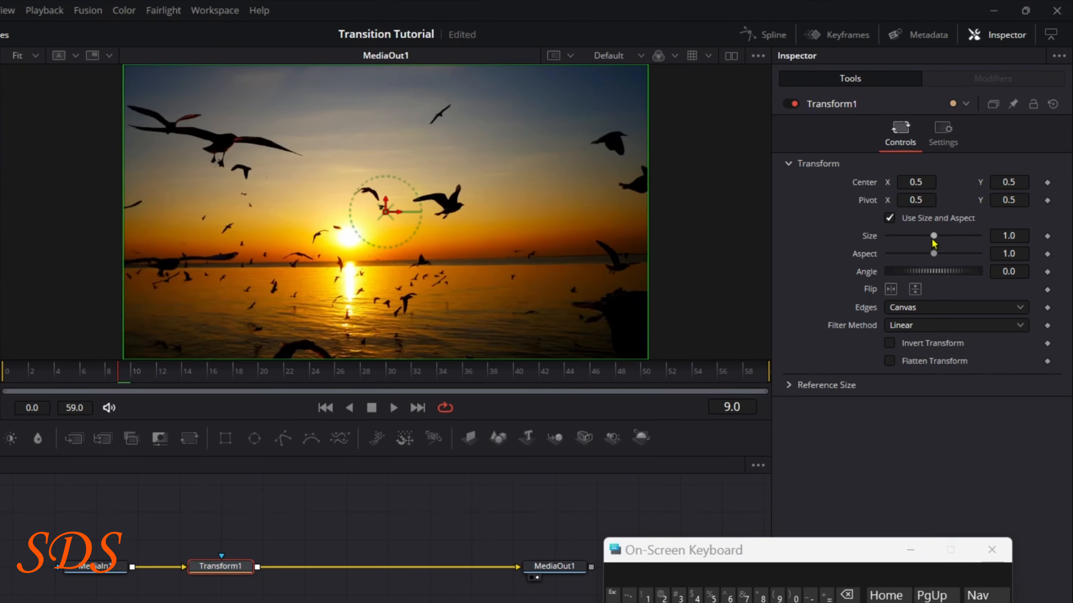
{"action": "left_click_drag", "start_coordinate": [963, 186], "coordinate": [951, 191]}
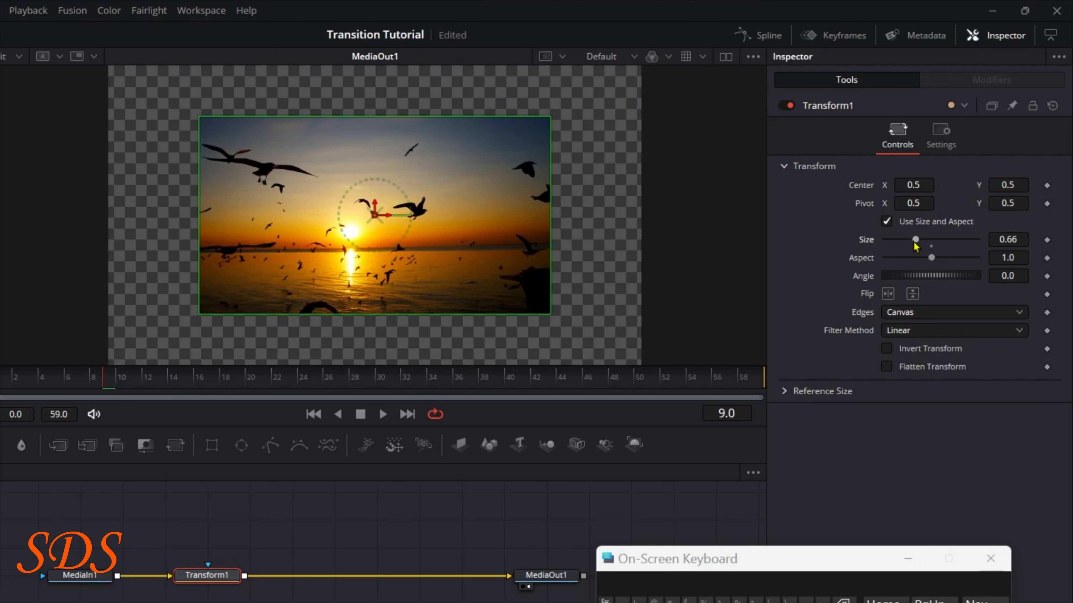
{"action": "left_click", "coordinate": [1007, 239]}
{"action": "type", "text": "0.35"}
{"action": "key", "text": "Tab"}
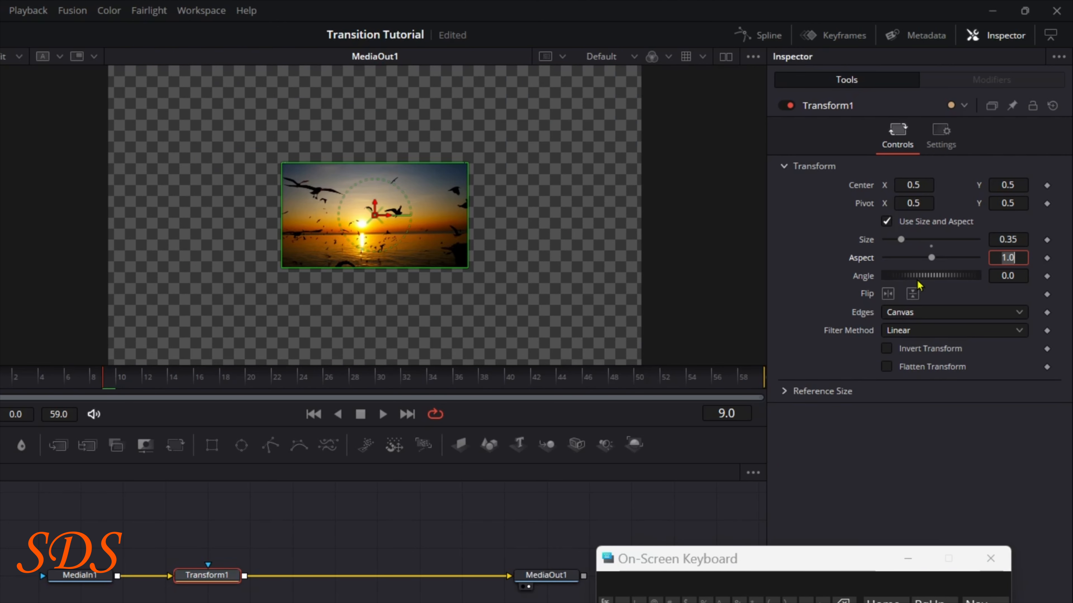
Step: Set the Angle of Transform1 to 35
{"action": "left_click_drag", "start_coordinate": [919, 286], "coordinate": [937, 283]}
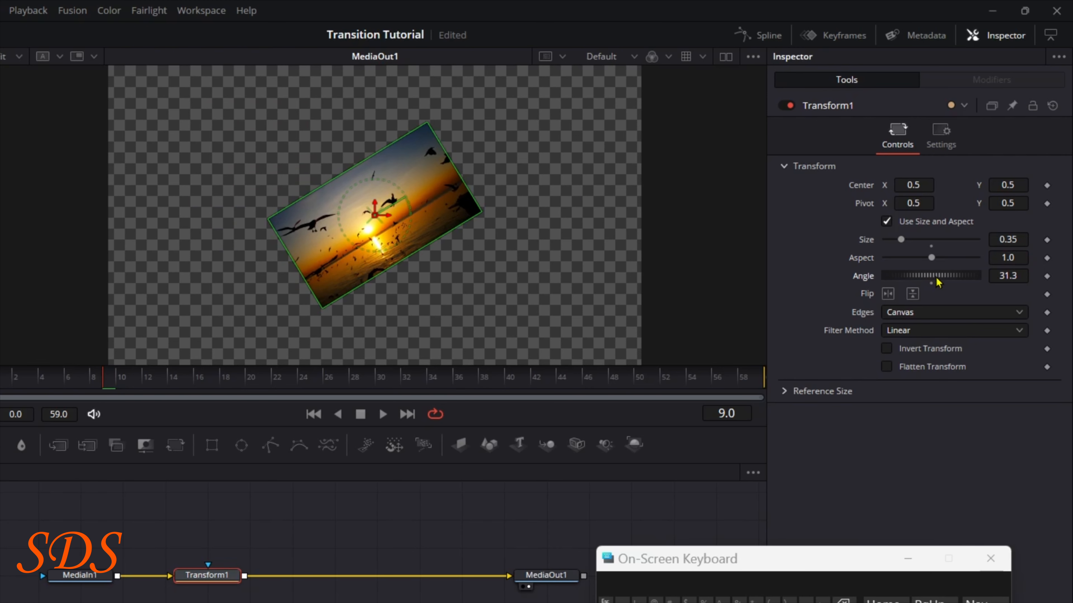
{"action": "left_click", "coordinate": [1008, 276]}
{"action": "key", "text": "BackSpace"}
{"action": "key", "text": "BackSpace"}
{"action": "key", "text": "BackSpace"}
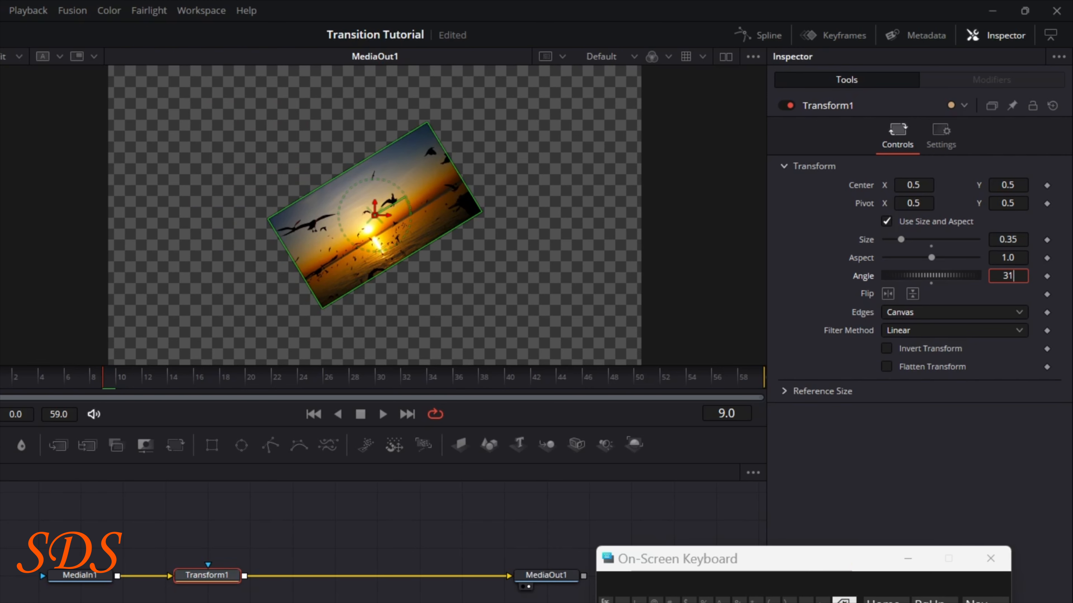
{"action": "type", "text": "5"}
{"action": "key", "text": "Tab"}
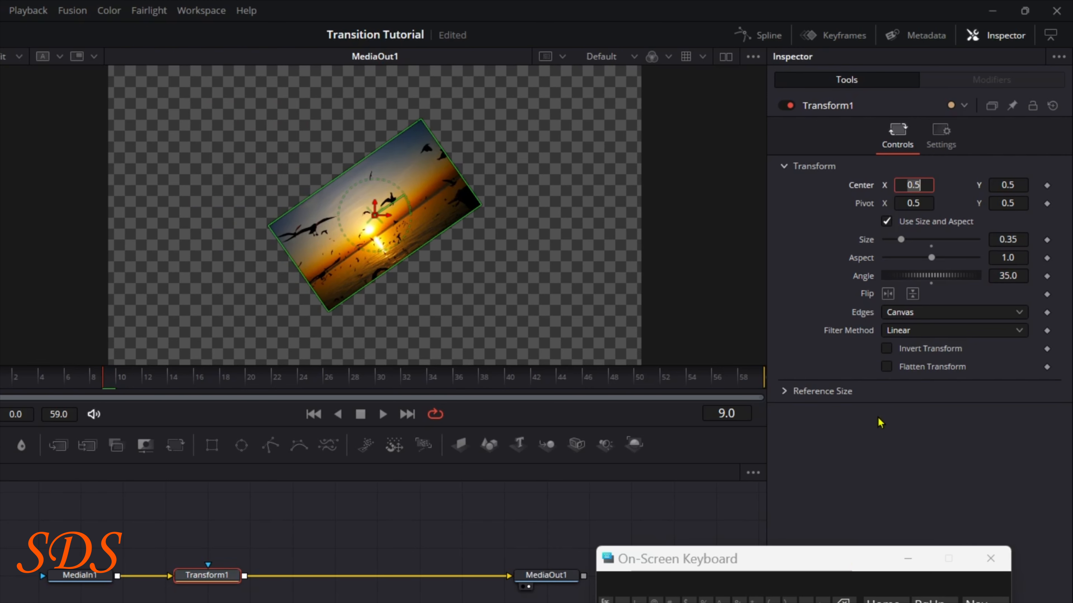
Step: Move the Transform1 image toward the frame's lower left, with its Center at about X 0.234, Y 0.368
{"action": "left_click_drag", "start_coordinate": [449, 464], "coordinate": [449, 602]}
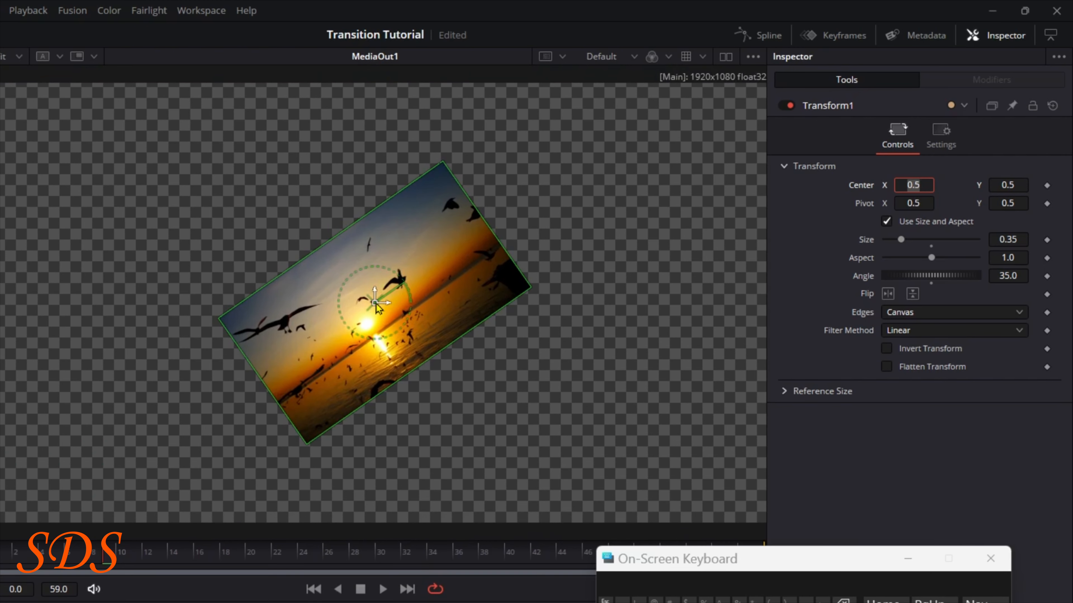
{"action": "left_click_drag", "start_coordinate": [376, 305], "coordinate": [167, 363]}
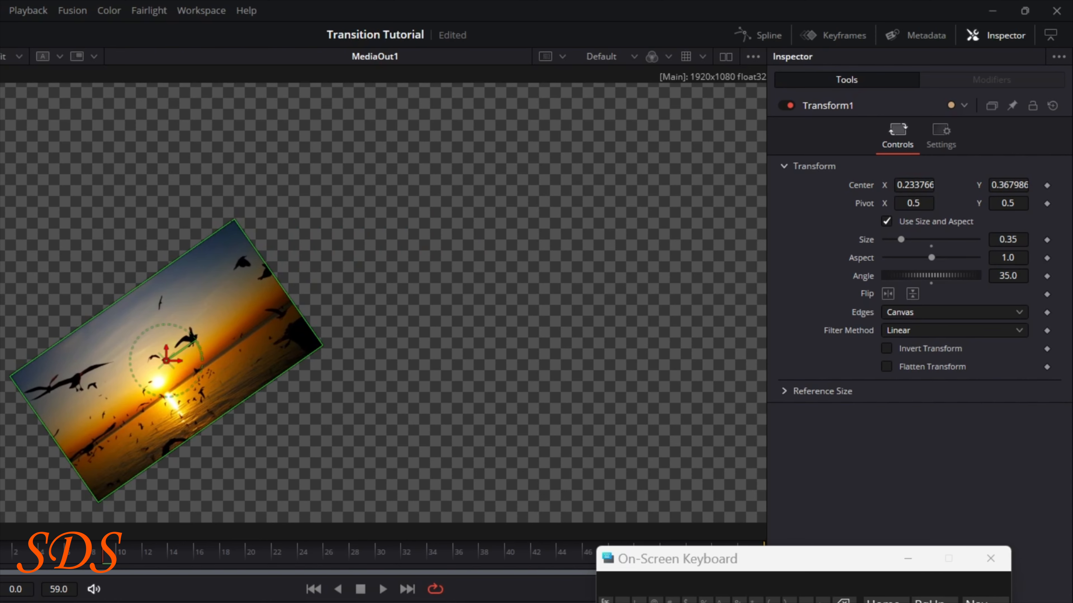
{"action": "left_click_drag", "start_coordinate": [444, 600], "coordinate": [443, 548]}
Step: Add keyframes for the Center, Size and Angle of Transform1 at frame 29
{"action": "left_click", "coordinate": [360, 471]}
{"action": "mouse_move", "coordinate": [360, 472]}
{"action": "left_mouse_down"}
{"action": "mouse_move", "coordinate": [380, 470]}
{"action": "mouse_move", "coordinate": [368, 467]}
{"action": "left_mouse_up"}
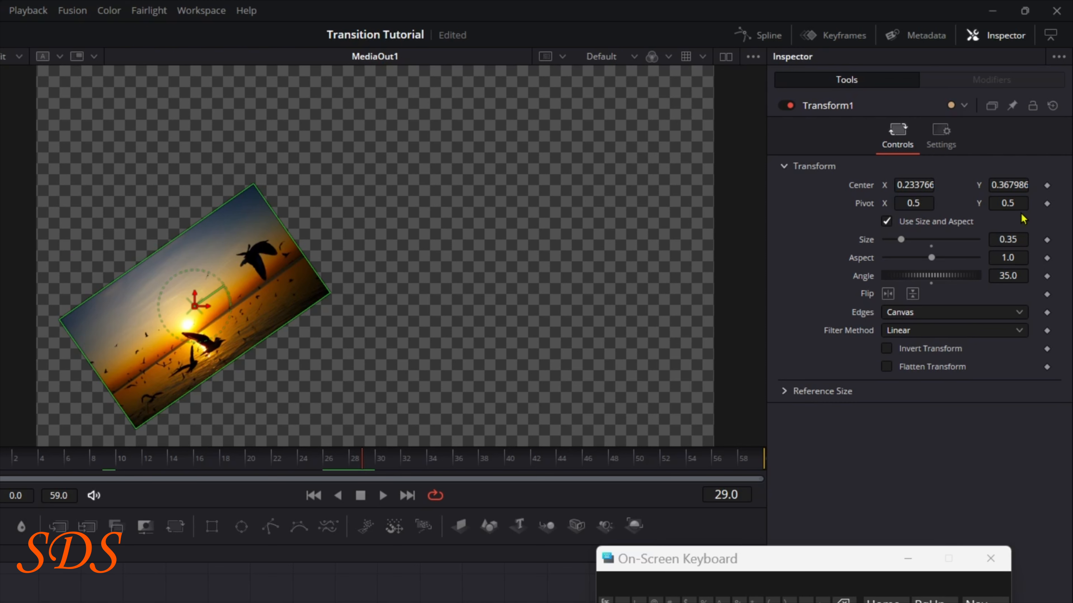
{"action": "left_click", "coordinate": [1047, 185]}
{"action": "left_click", "coordinate": [1047, 240]}
{"action": "left_click", "coordinate": [1047, 276]}
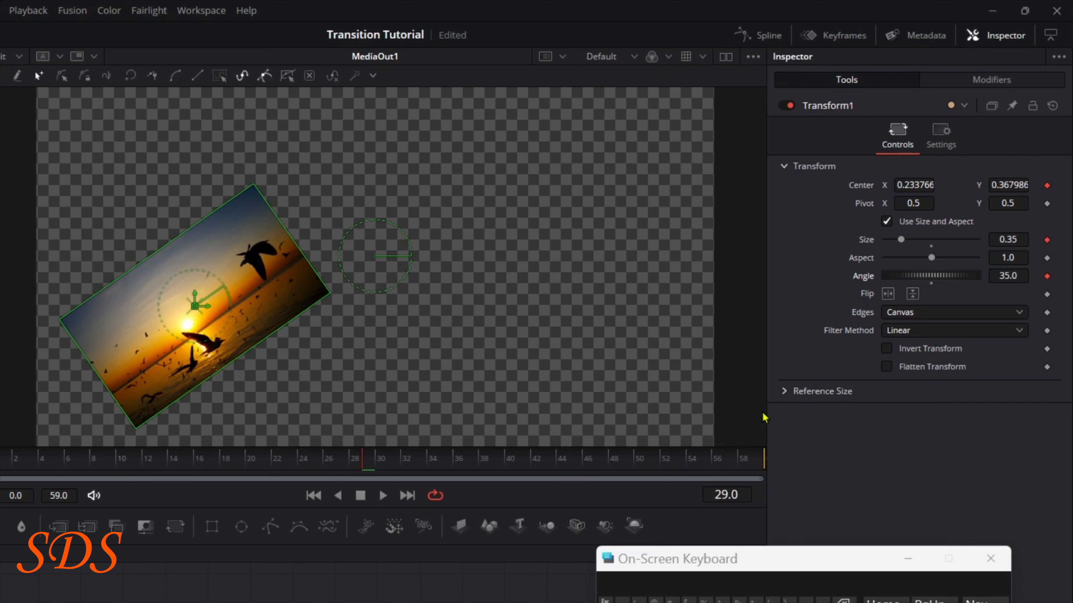
Step: At frame 0, set the Center of Transform1 to X 0.5, Y 0.5 and reset its Size to 1.0 and Angle to 0.0
{"action": "left_click_drag", "start_coordinate": [362, 463], "coordinate": [0, 463]}
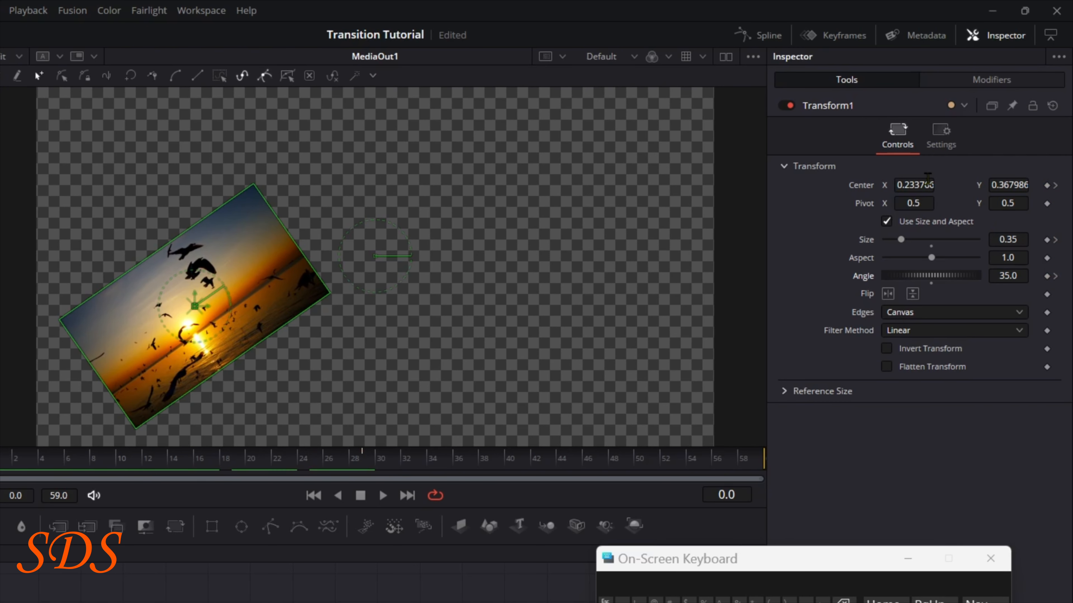
{"action": "left_click", "coordinate": [927, 185]}
{"action": "type", "text": ".5"}
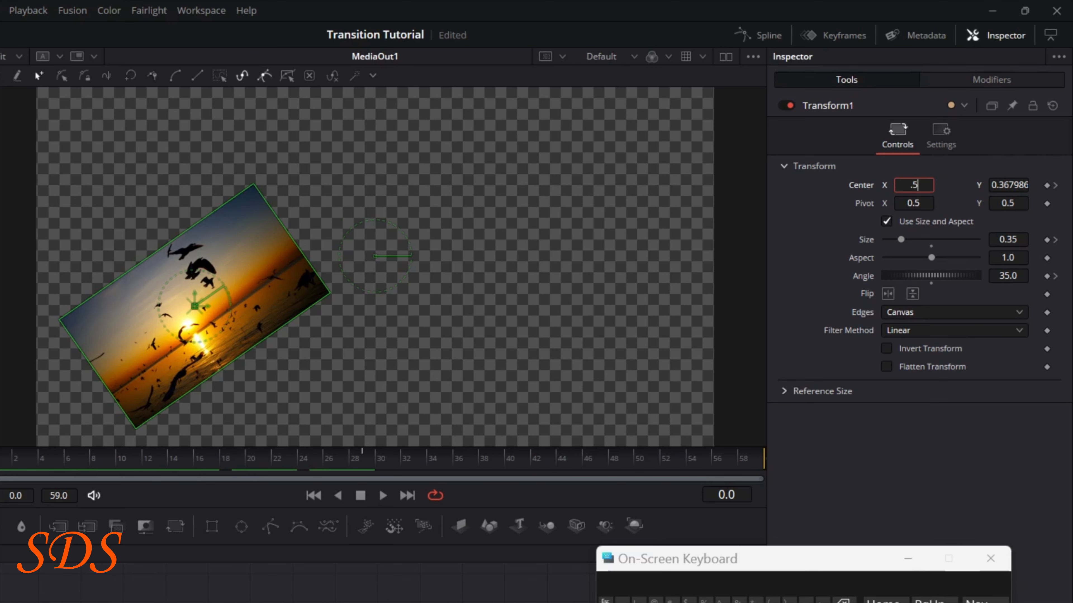
{"action": "key", "text": "Tab"}
{"action": "type", "text": ".5"}
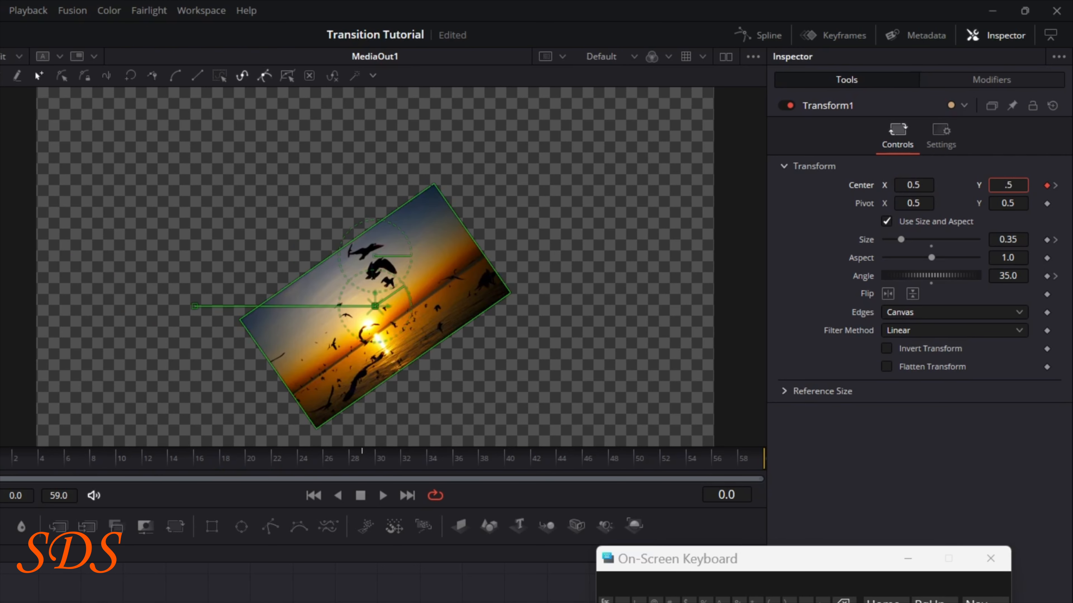
{"action": "key", "text": "Tab"}
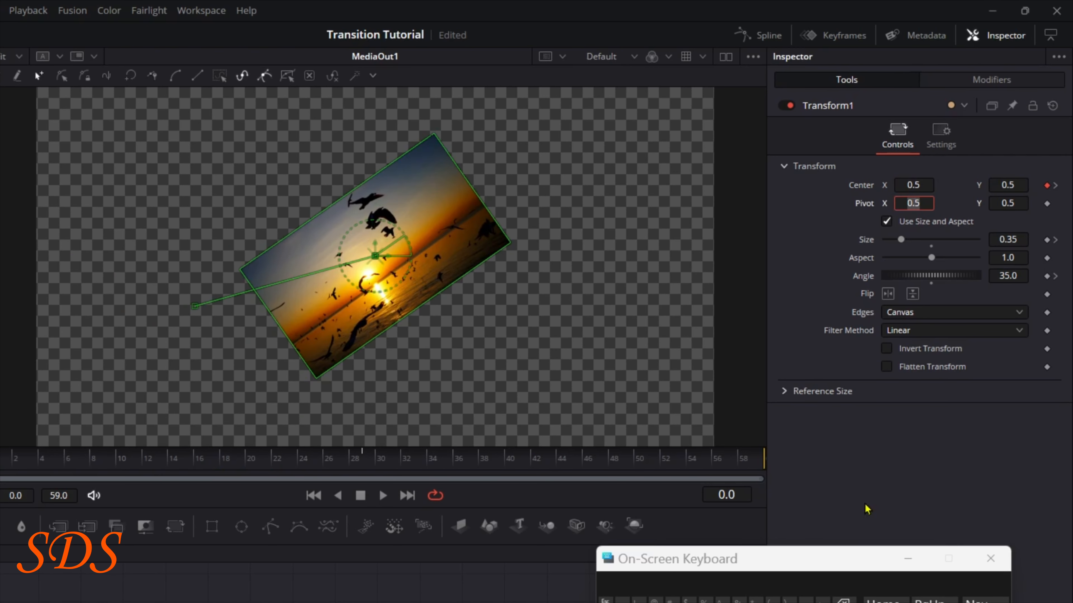
{"action": "double_click", "coordinate": [931, 282]}
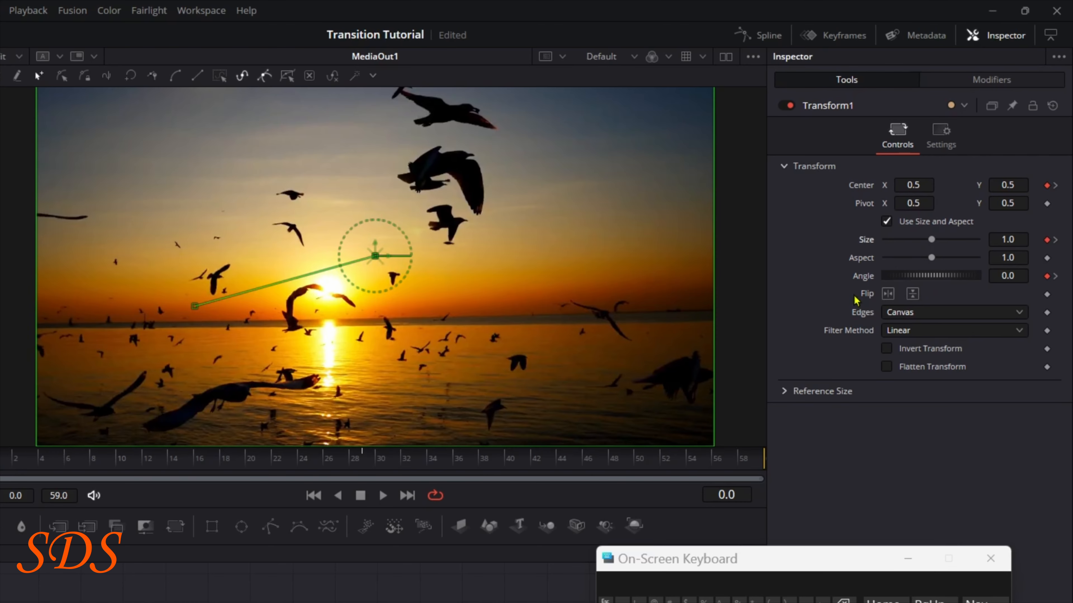
Step: Move the playhead to frame 30 and attach a new Transform node to the output of MediaIn2
{"action": "left_click_drag", "start_coordinate": [424, 451], "coordinate": [381, 458]}
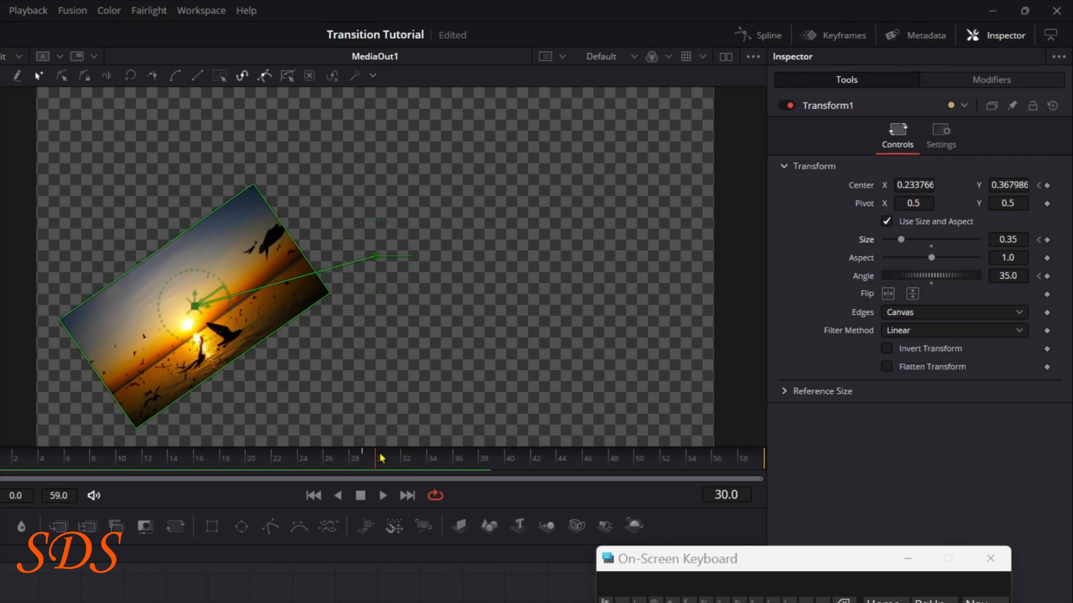
{"action": "left_click_drag", "start_coordinate": [384, 546], "coordinate": [385, 383]}
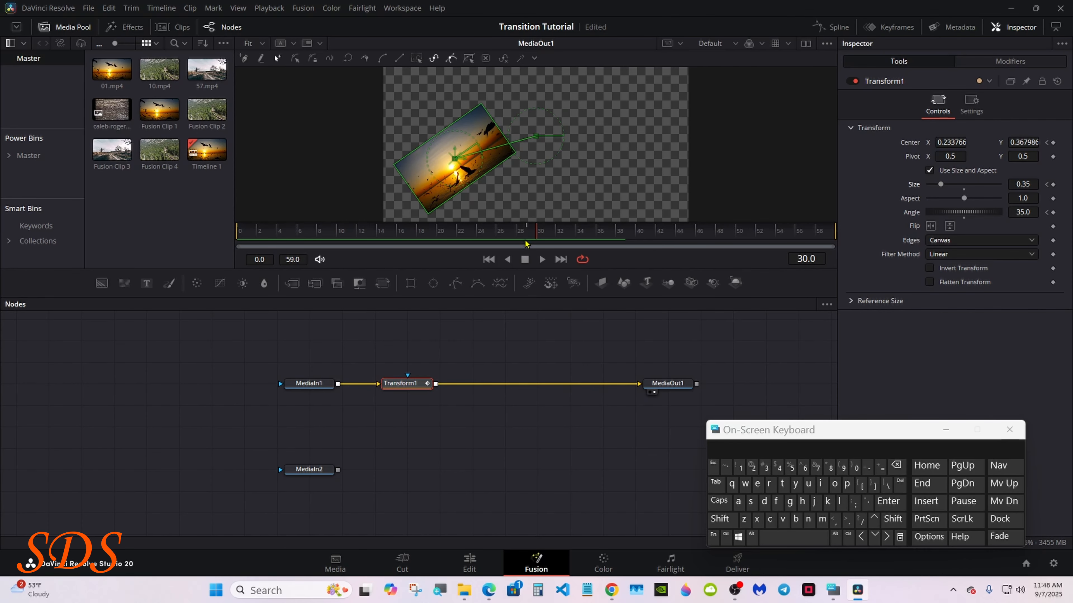
{"action": "left_click", "coordinate": [324, 469]}
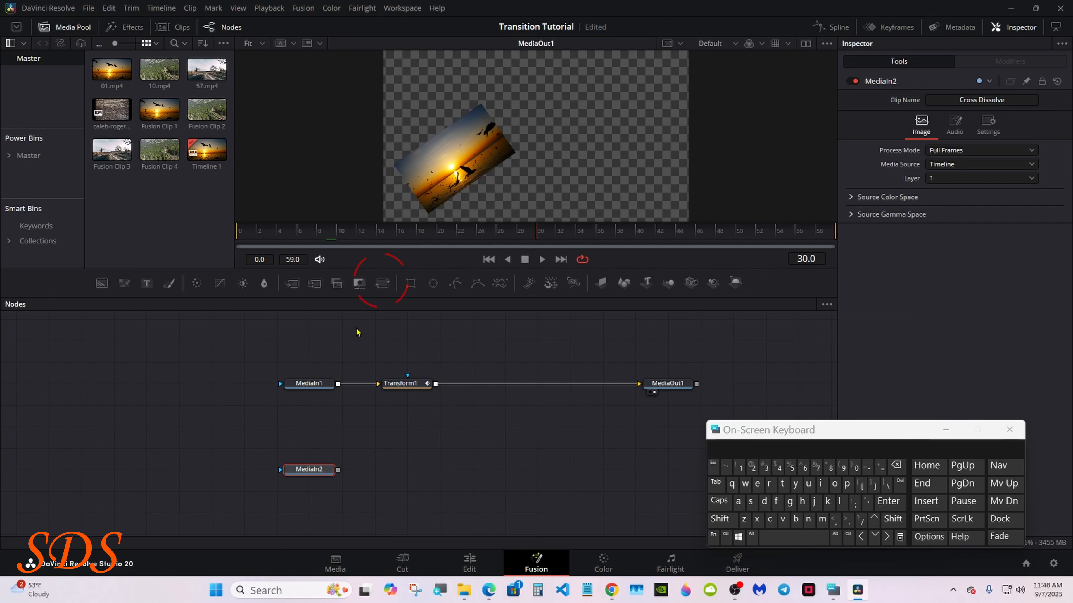
{"action": "left_click", "coordinate": [382, 283]}
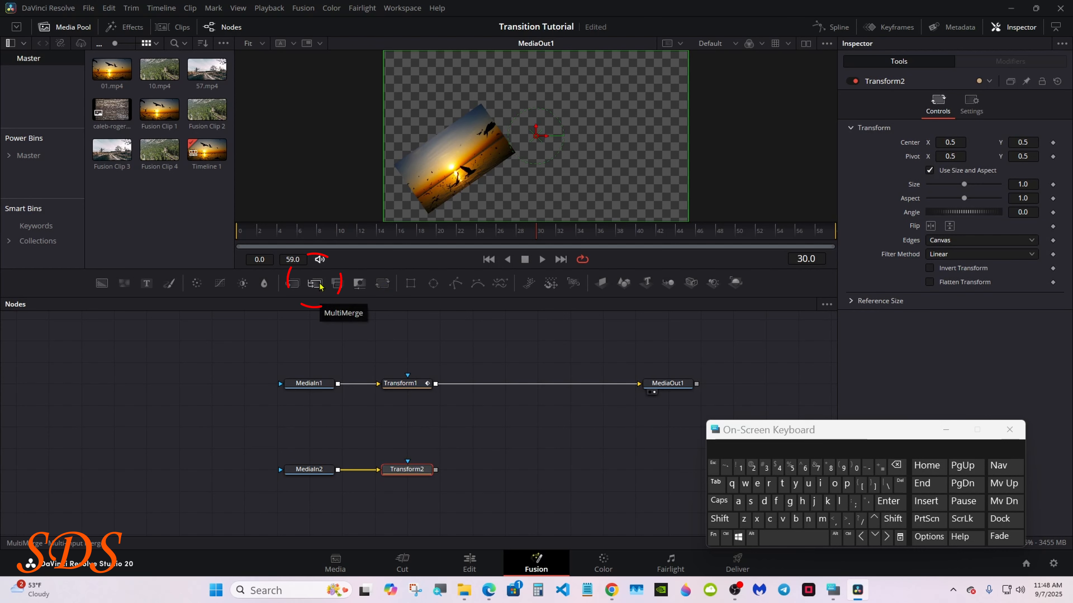
Step: Insert a MultiMerge node between Transform1 and MediaOut1, and connect the output of Transform2 to it
{"action": "left_click_drag", "start_coordinate": [319, 286], "coordinate": [557, 390]}
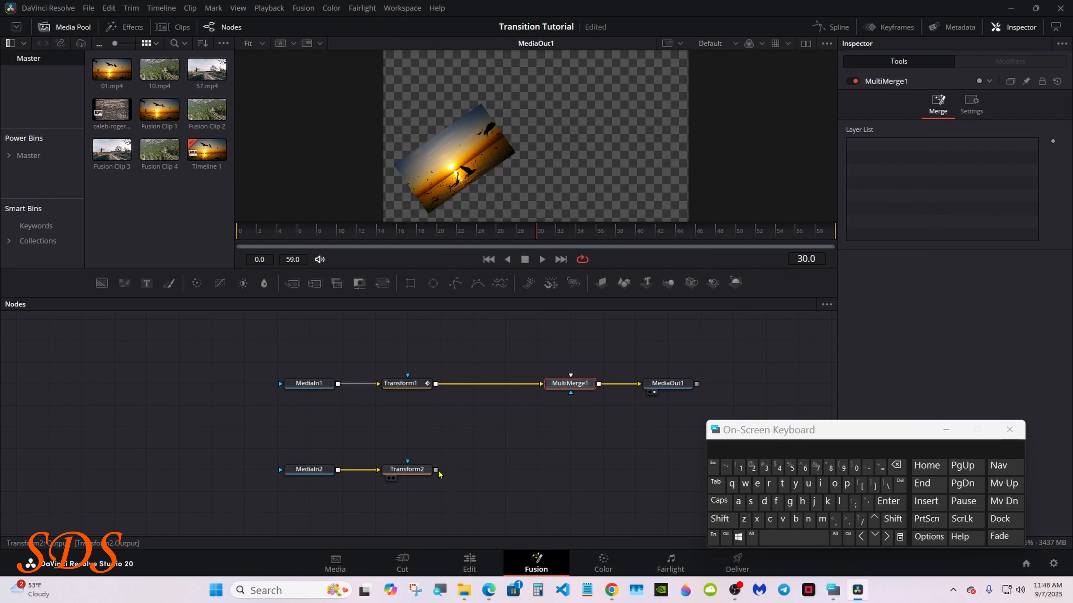
{"action": "left_click_drag", "start_coordinate": [436, 470], "coordinate": [570, 394]}
{"action": "left_click_drag", "start_coordinate": [786, 437], "coordinate": [690, 456]}
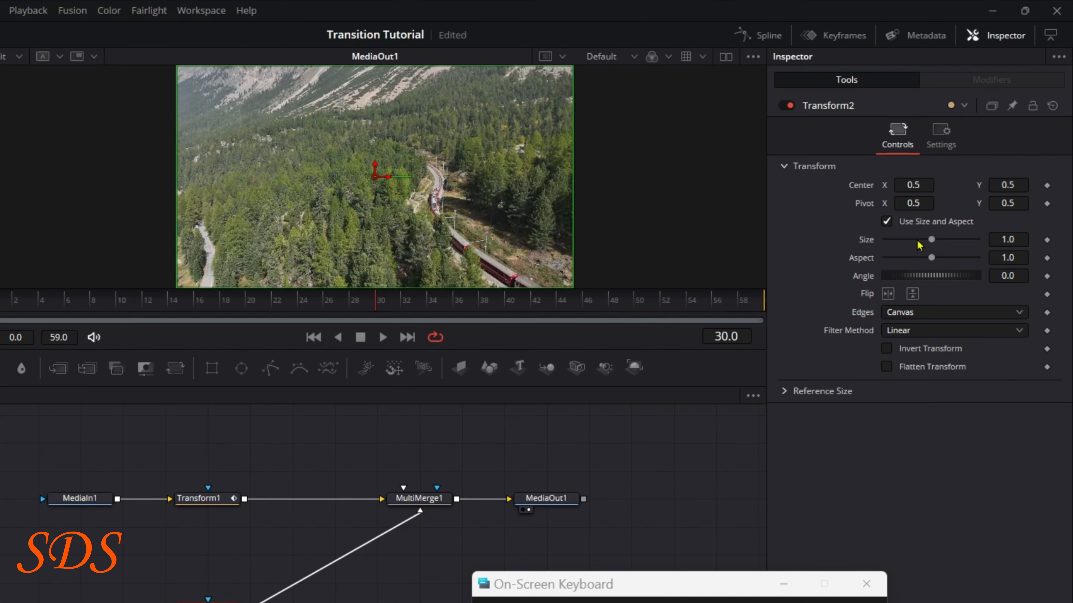
Step: Set the Size of Transform2 to 0.35
{"action": "left_click_drag", "start_coordinate": [964, 184], "coordinate": [955, 187]}
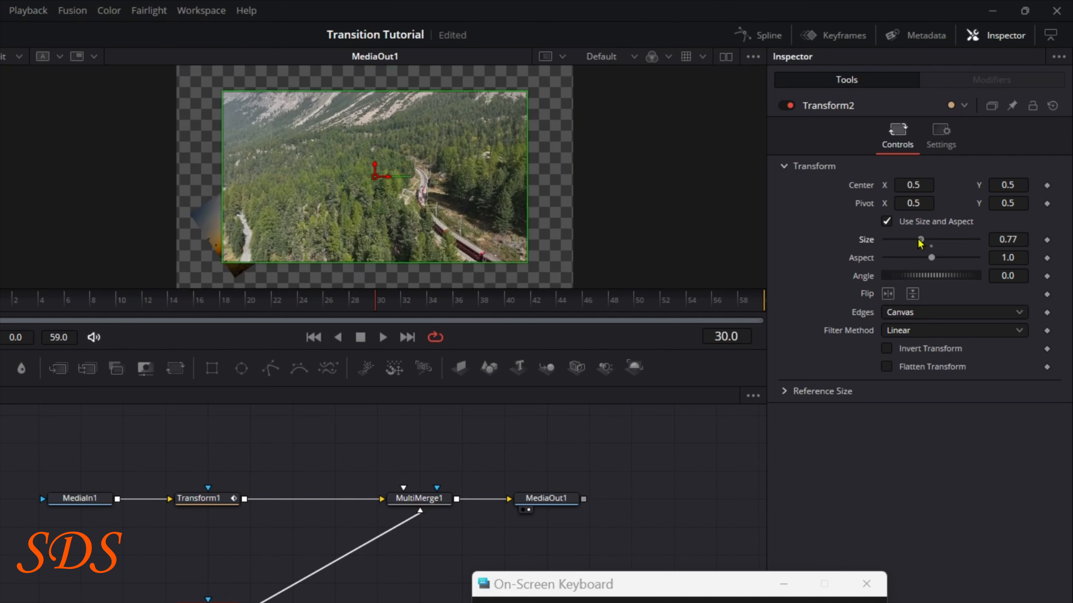
{"action": "left_click_drag", "start_coordinate": [919, 242], "coordinate": [903, 242]}
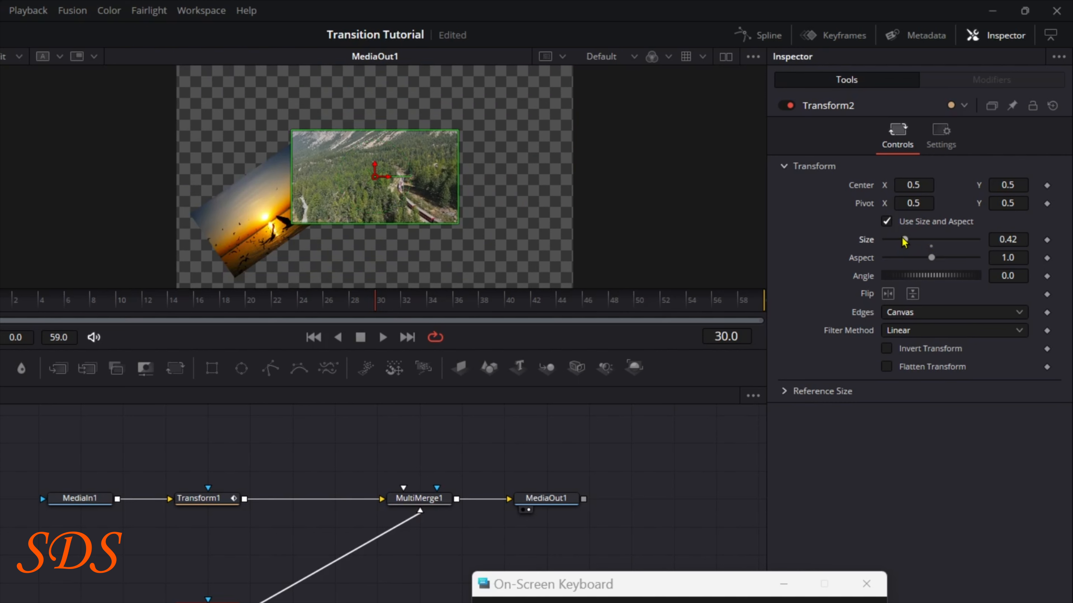
{"action": "left_click", "coordinate": [1008, 240]}
{"action": "type", "text": "0.35"}
{"action": "key", "text": "Tab"}
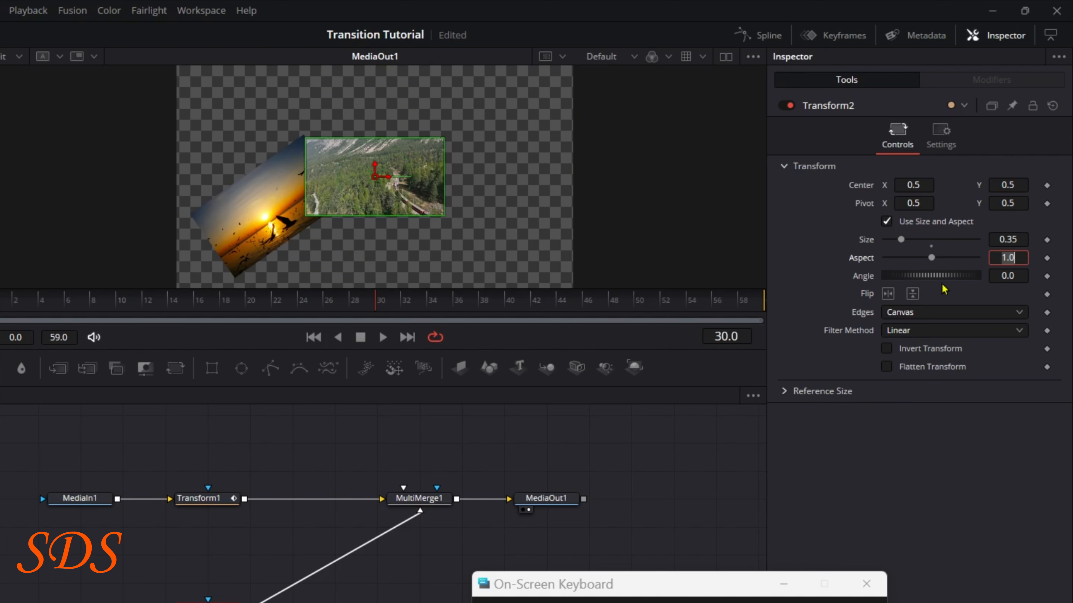
Step: Set the Angle of Transform2 to -35
{"action": "mouse_move", "coordinate": [942, 277]}
{"action": "left_mouse_down"}
{"action": "mouse_move", "coordinate": [931, 278]}
{"action": "mouse_move", "coordinate": [940, 280]}
{"action": "left_mouse_up"}
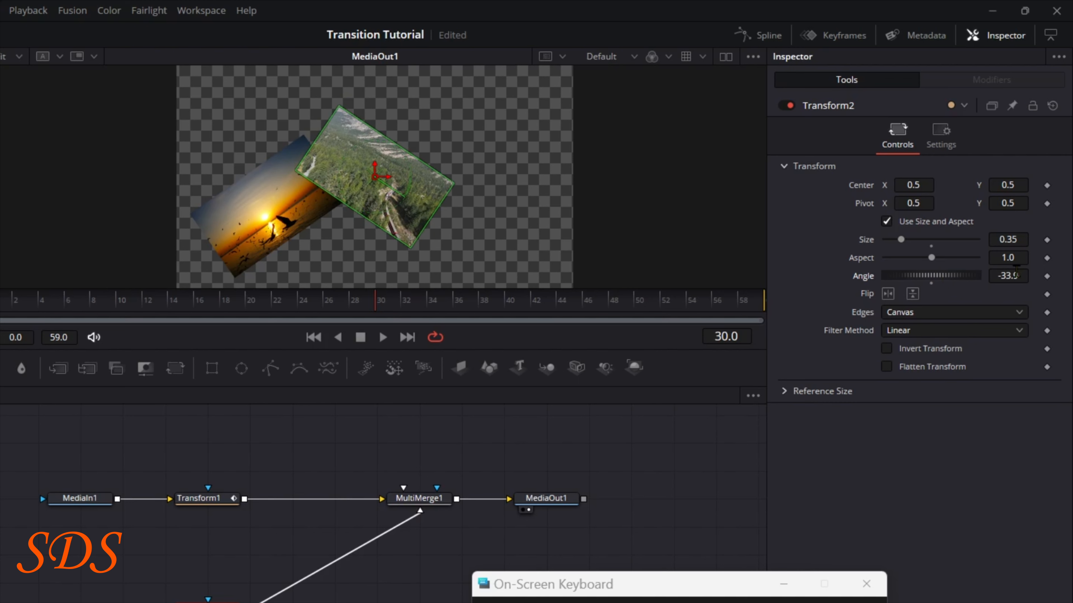
{"action": "left_click", "coordinate": [1008, 276]}
{"action": "type", "text": "-35"}
{"action": "key", "text": "Tab"}
Step: Move the Transform2 image toward the frame's upper right, with its Center at about X 0.780, Y 0.639
{"action": "left_click_drag", "start_coordinate": [376, 392], "coordinate": [371, 596]}
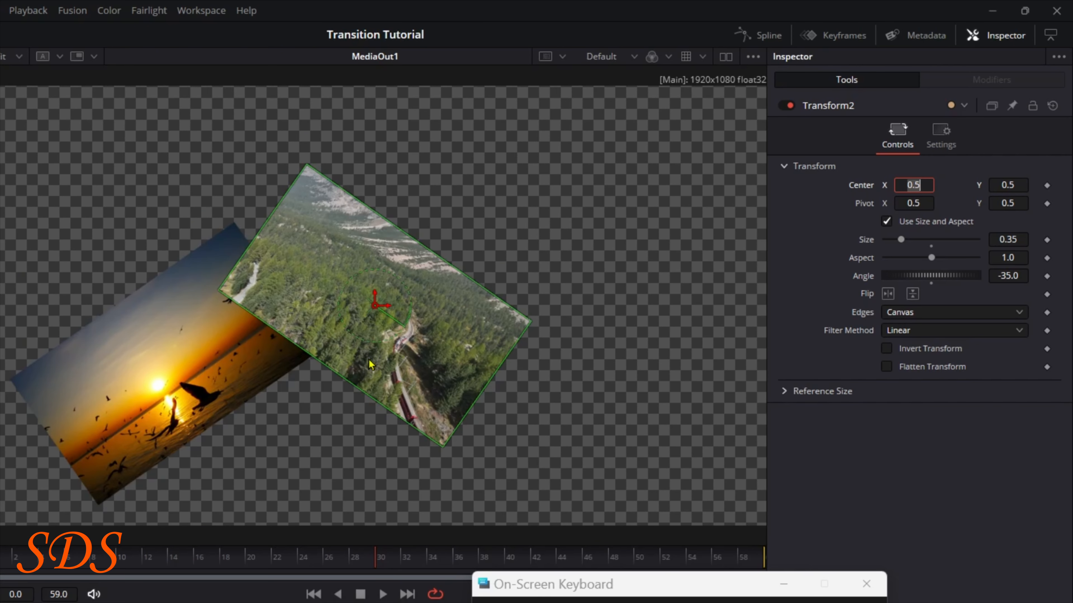
{"action": "left_click_drag", "start_coordinate": [376, 308], "coordinate": [595, 247]}
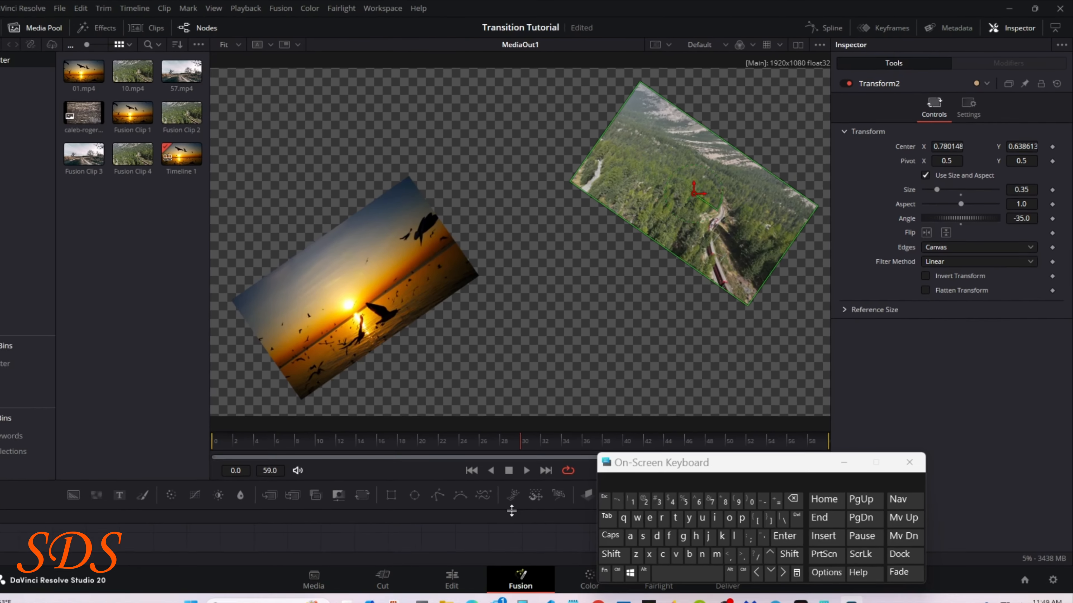
{"action": "left_click_drag", "start_coordinate": [510, 508], "coordinate": [531, 303]}
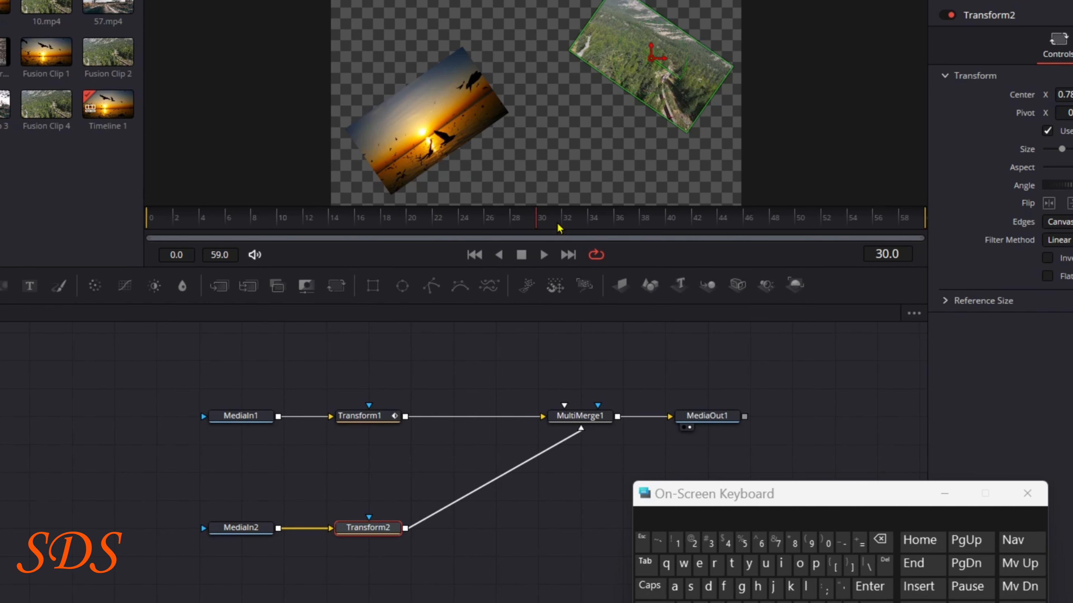
Step: Check the keyframe timing of Transform1, and add keyframes for the Center, Size and Angle of Transform2 at frame 30
{"action": "left_click", "coordinate": [368, 416]}
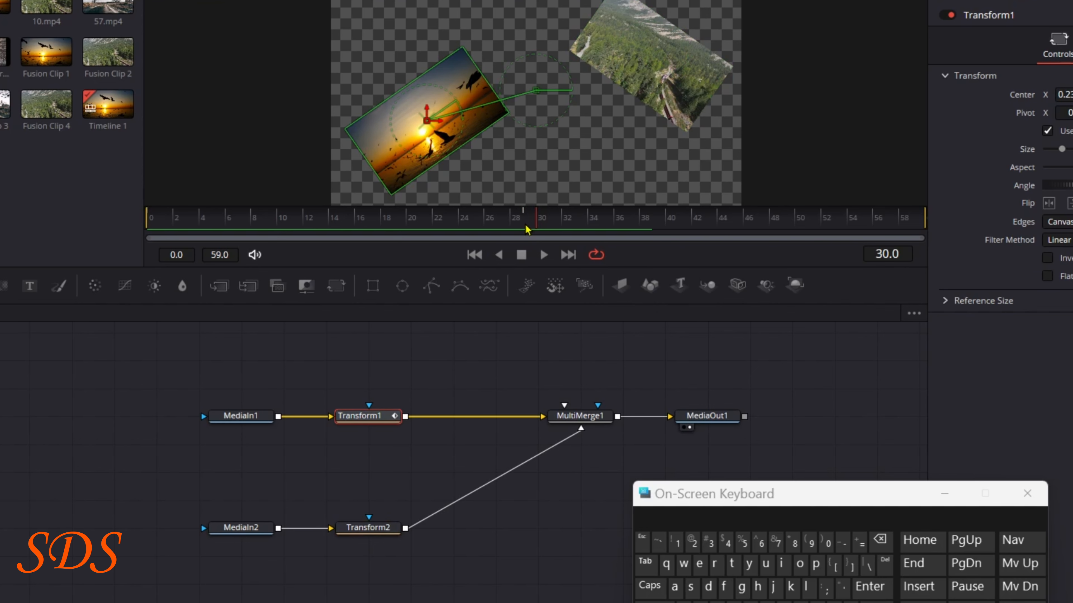
{"action": "left_click", "coordinate": [376, 528]}
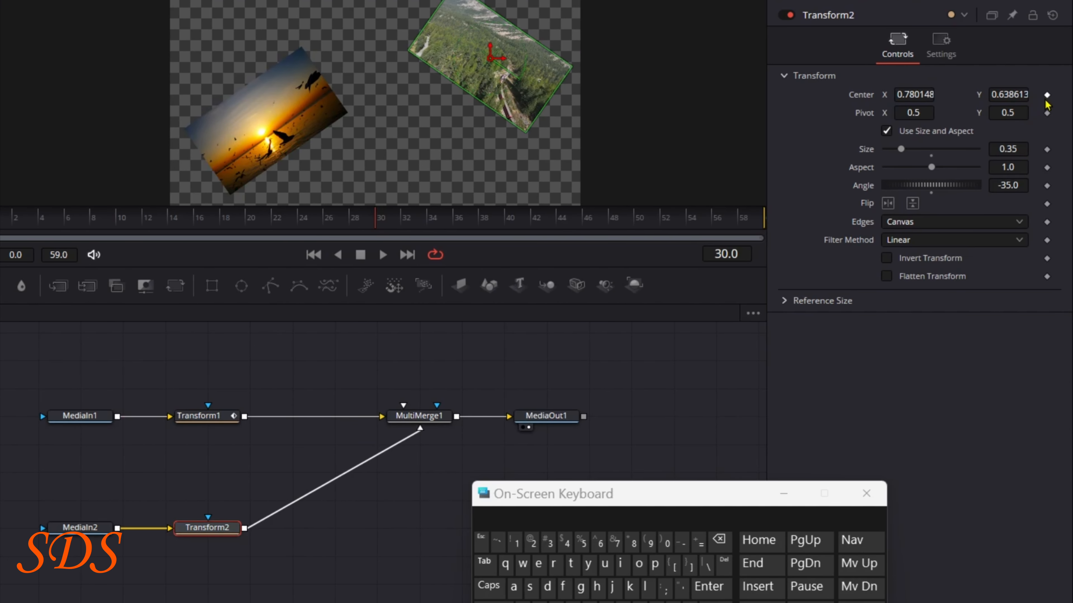
{"action": "left_click", "coordinate": [1047, 95]}
{"action": "left_click", "coordinate": [1047, 149]}
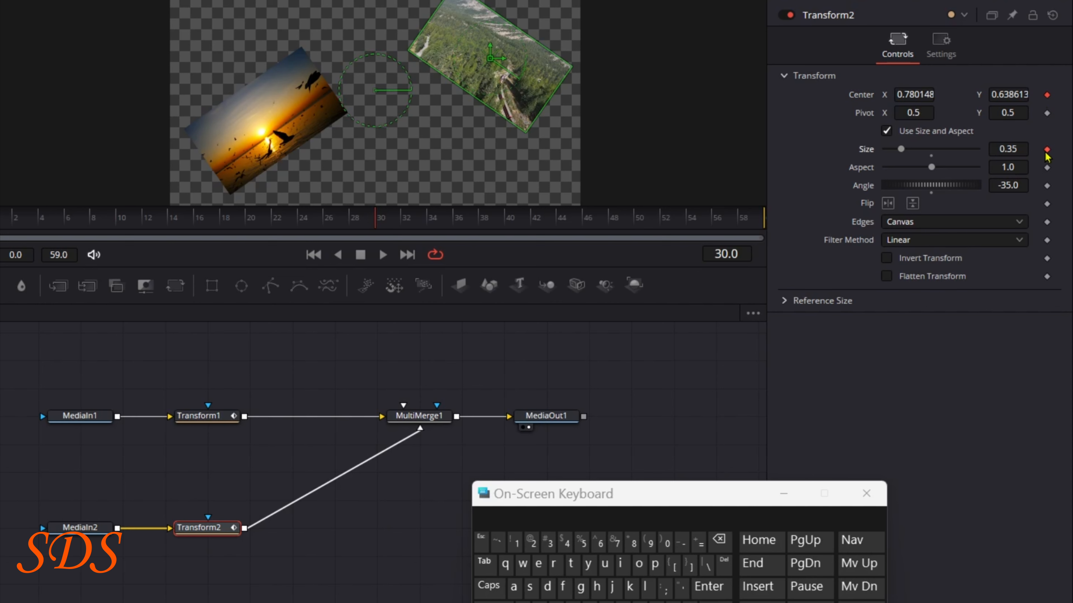
{"action": "left_click", "coordinate": [1047, 185]}
Step: At frame 59, set the Center of Transform2 to X 0.5, Y 0.5 and reset its Size and Angle to their defaults
{"action": "left_click_drag", "start_coordinate": [401, 216], "coordinate": [796, 219]}
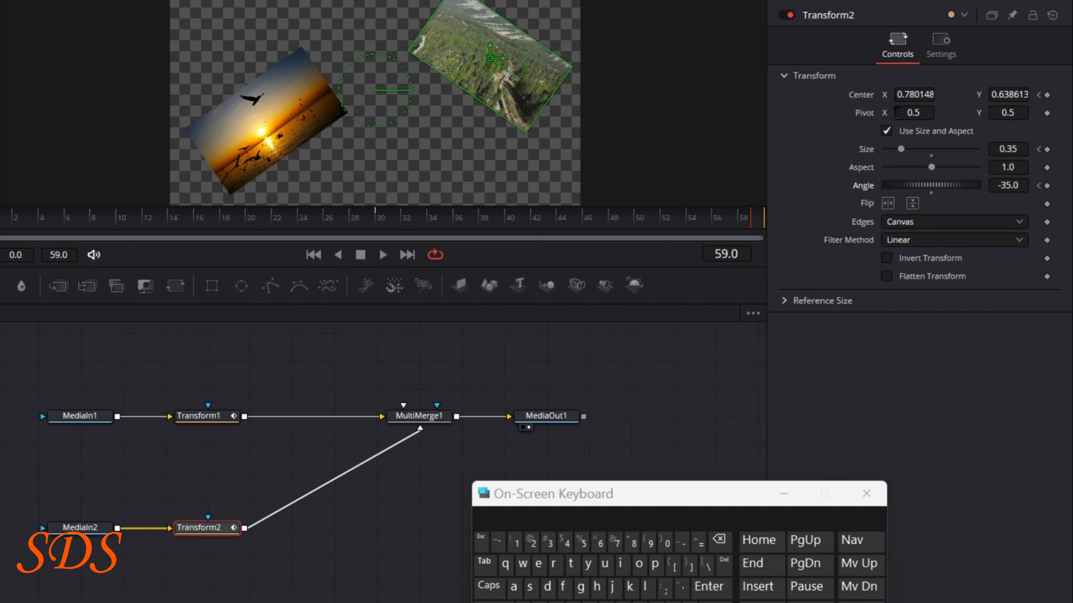
{"action": "left_click", "coordinate": [915, 92]}
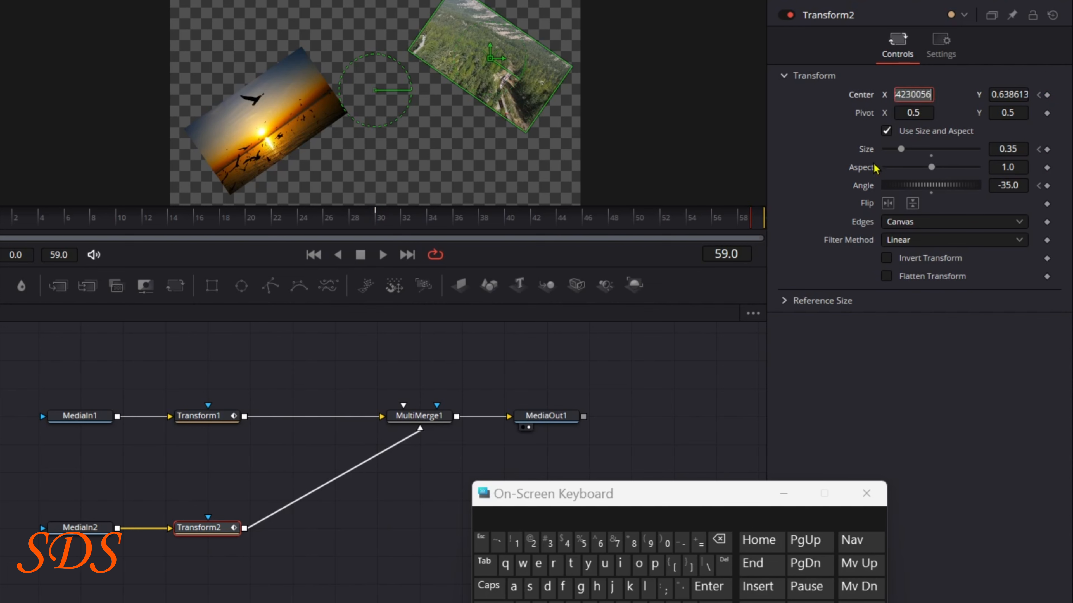
{"action": "type", "text": ".5"}
{"action": "left_click", "coordinate": [709, 587]}
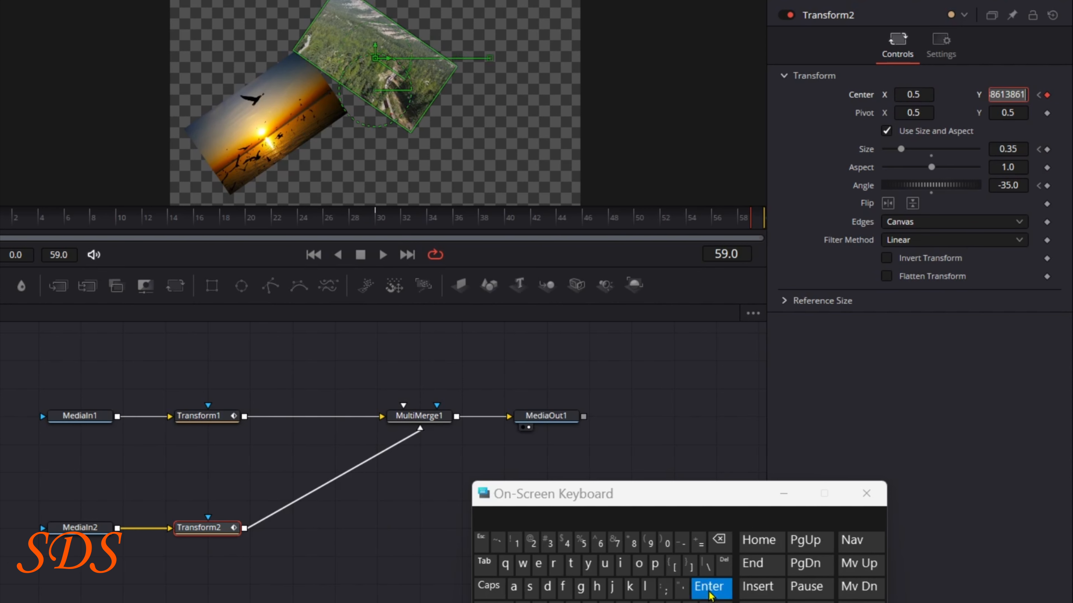
{"action": "type", "text": ".5"}
{"action": "left_click", "coordinate": [706, 586]}
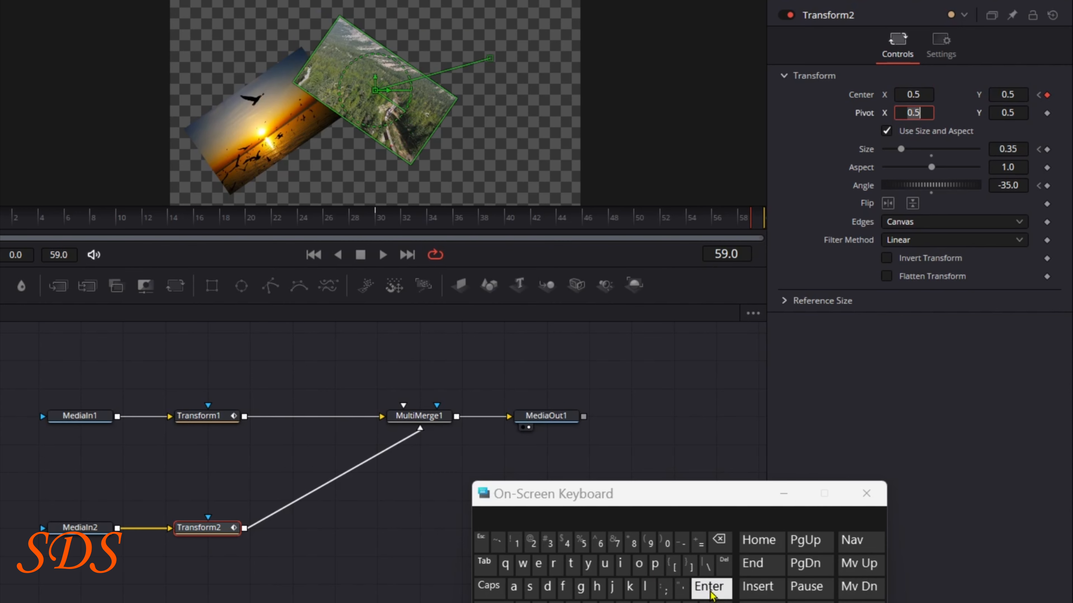
{"action": "left_click", "coordinate": [932, 193]}
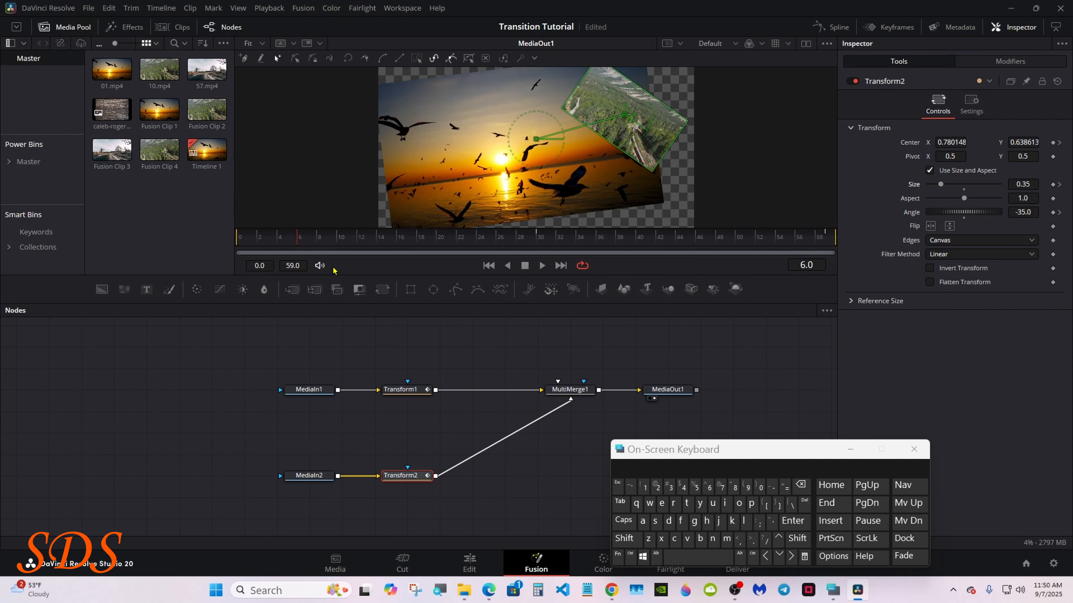
Step: Set the Operator of the Transform2 layer in MultiMerge1 to Under
{"action": "left_click", "coordinate": [570, 391]}
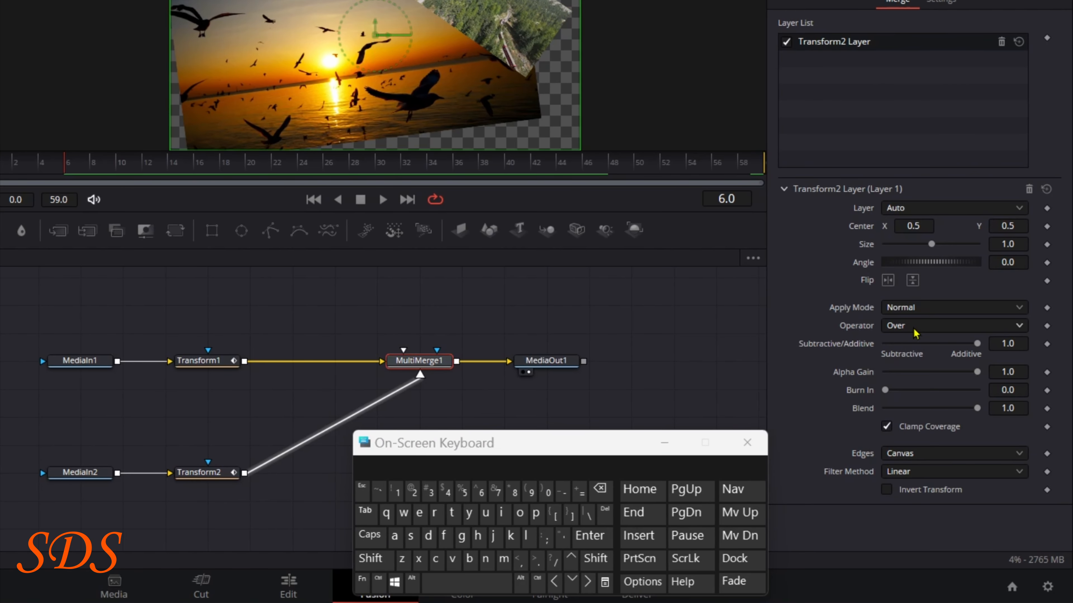
{"action": "left_click", "coordinate": [914, 334]}
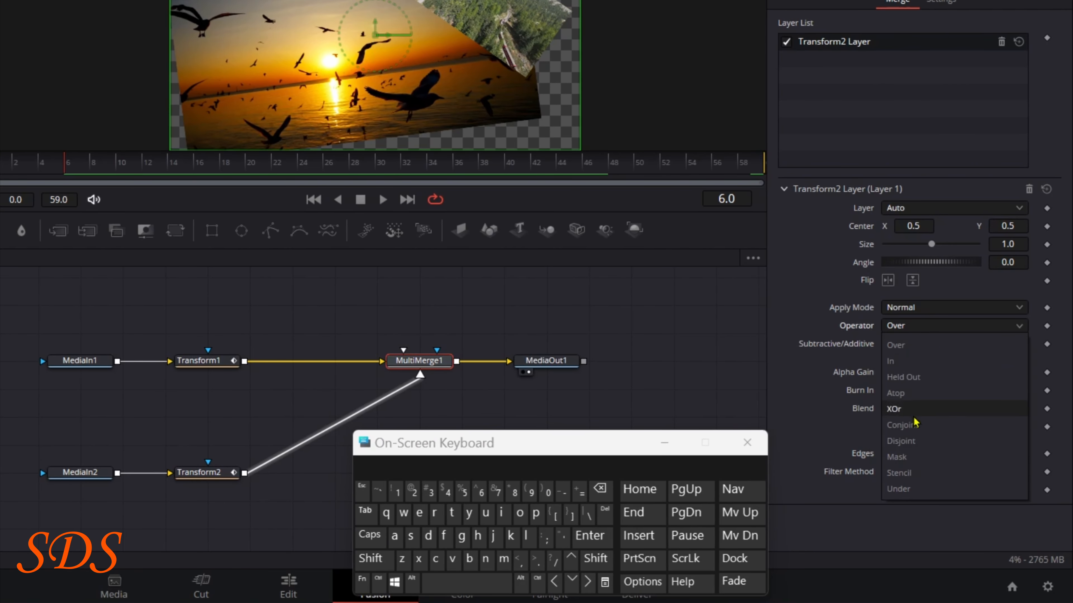
{"action": "left_click", "coordinate": [917, 424]}
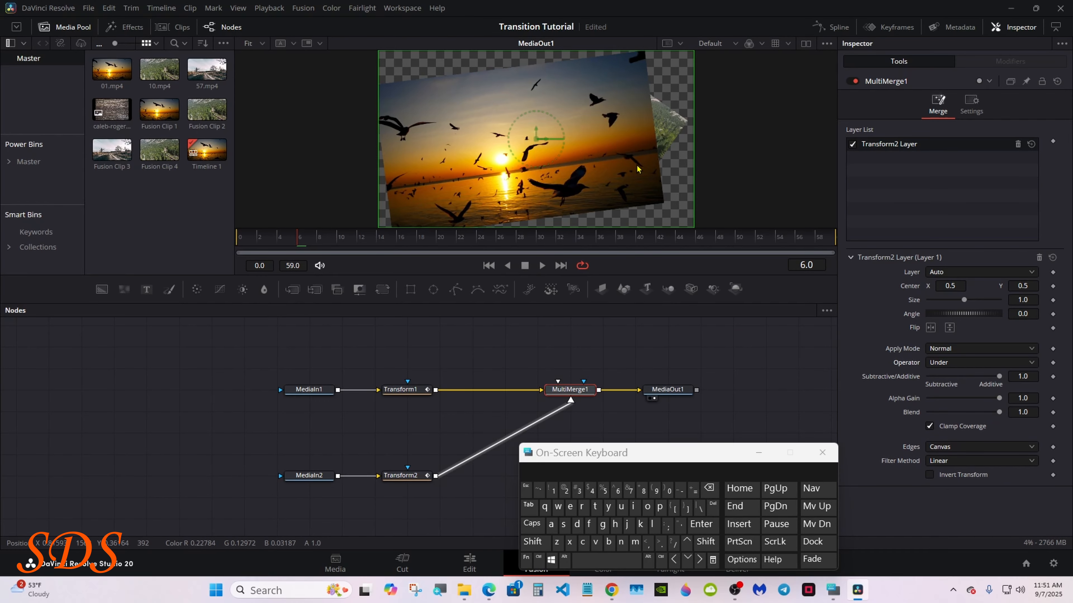
Step: Keyframe the Operator of the Transform2 layer in MultiMerge1 as Under at frame 29
{"action": "left_click_drag", "start_coordinate": [295, 244], "coordinate": [541, 241]}
{"action": "left_click_drag", "start_coordinate": [375, 334], "coordinate": [425, 500]}
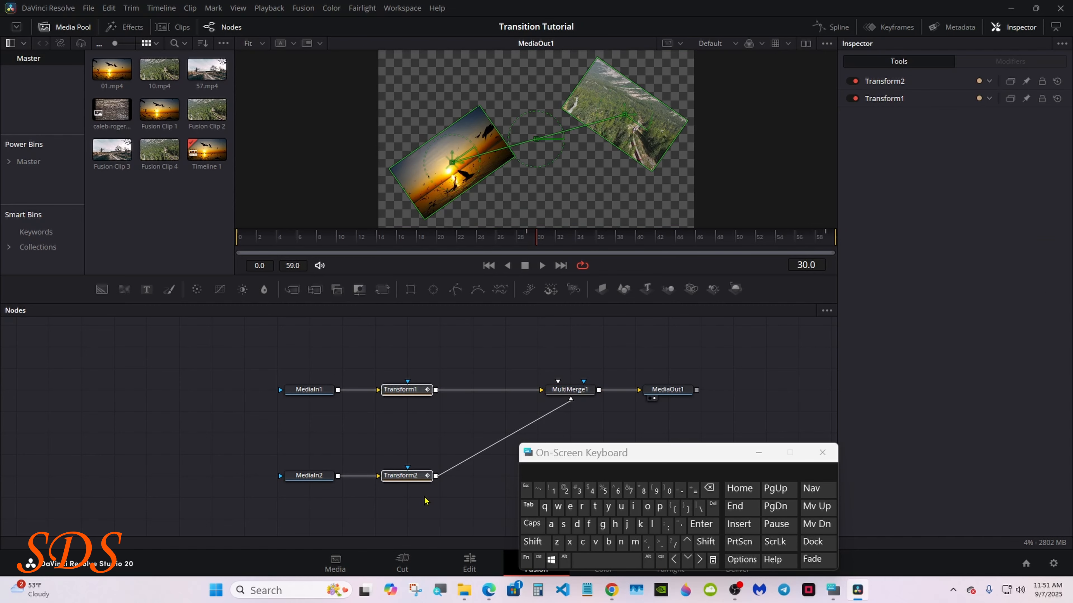
{"action": "left_click", "coordinate": [531, 243]}
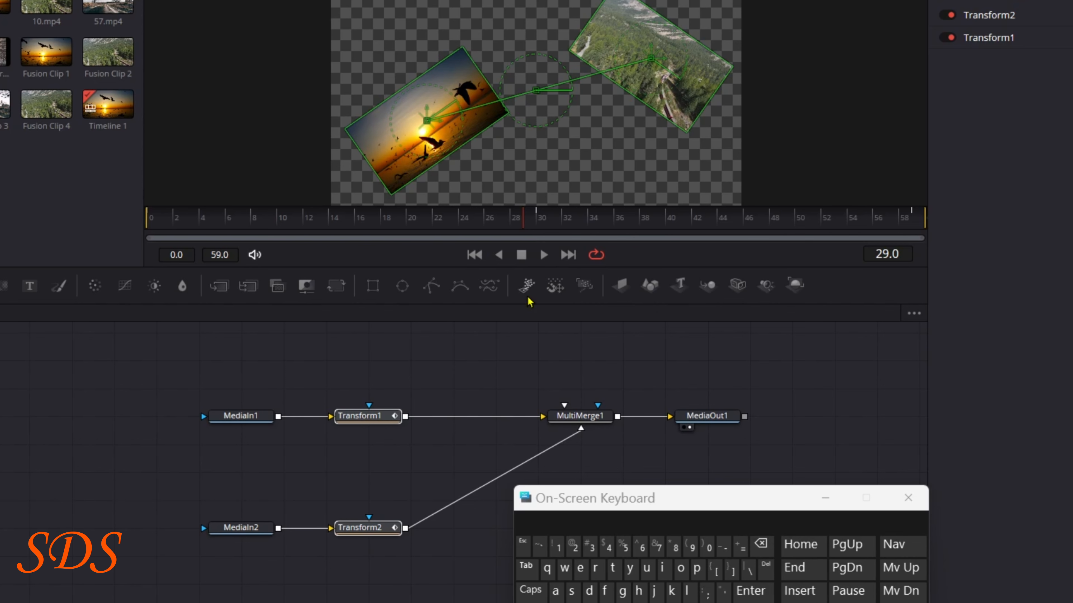
{"action": "left_click", "coordinate": [580, 417]}
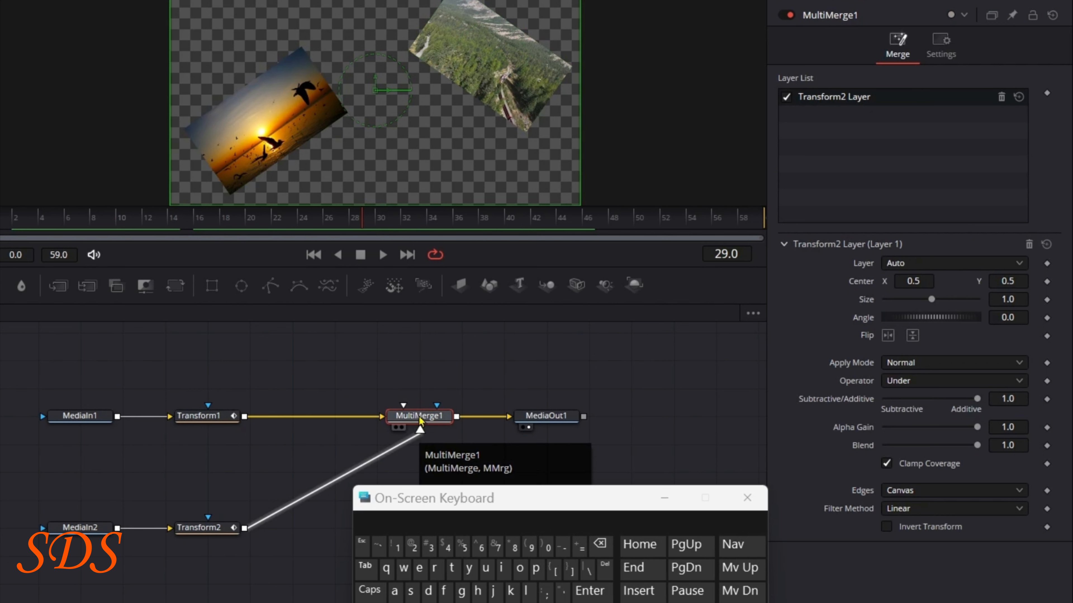
{"action": "left_click", "coordinate": [1047, 380]}
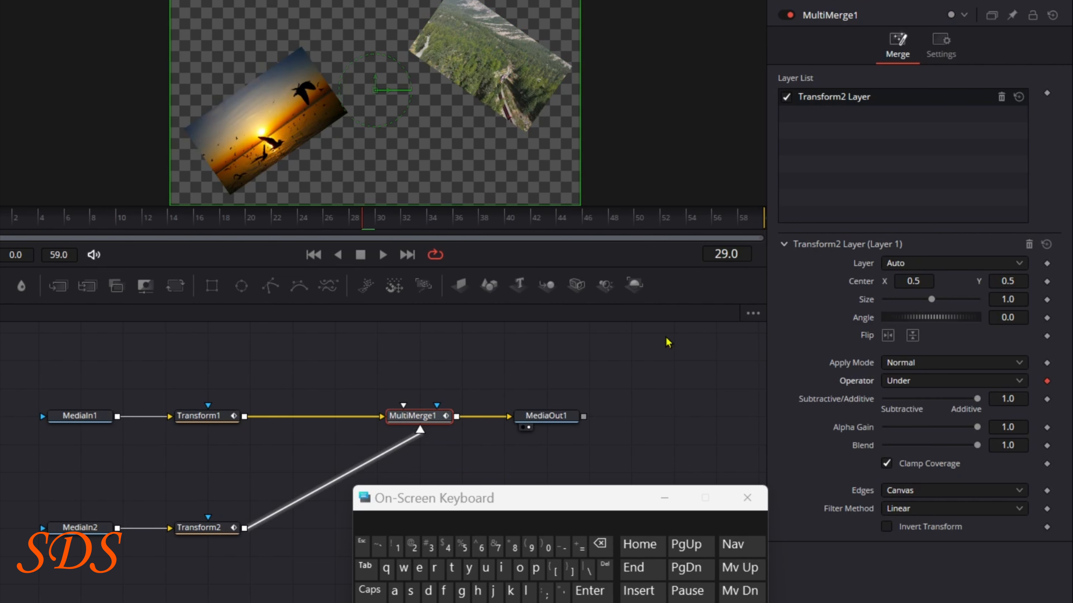
Step: At frame 30, set the Transform2 layer's Operator to Over, and preview the animation up to frame 28
{"action": "left_click", "coordinate": [381, 228]}
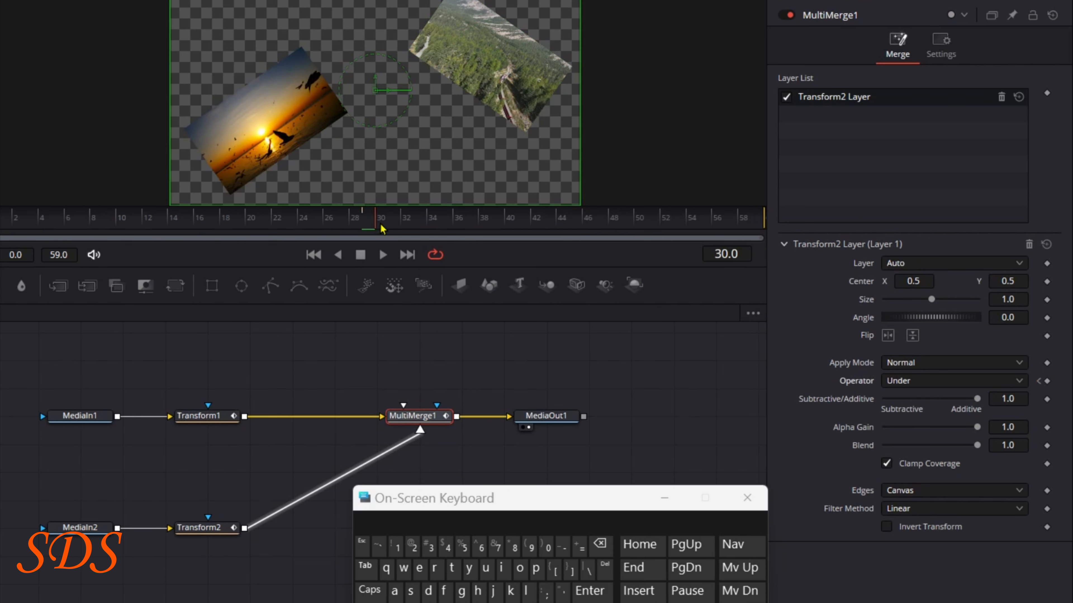
{"action": "left_click", "coordinate": [932, 386]}
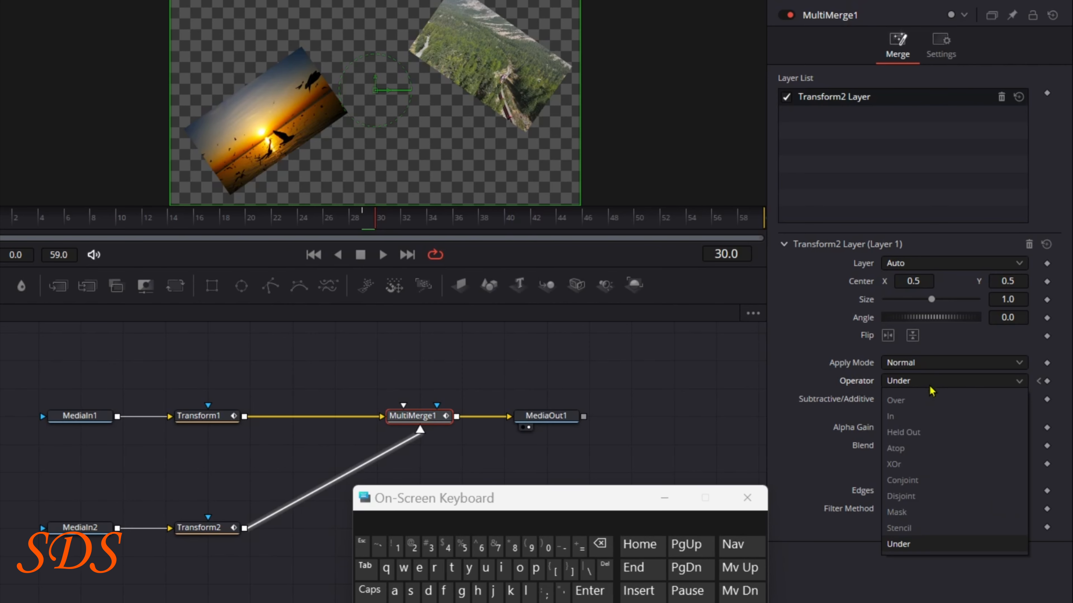
{"action": "left_click", "coordinate": [930, 404]}
{"action": "left_click", "coordinate": [350, 239]}
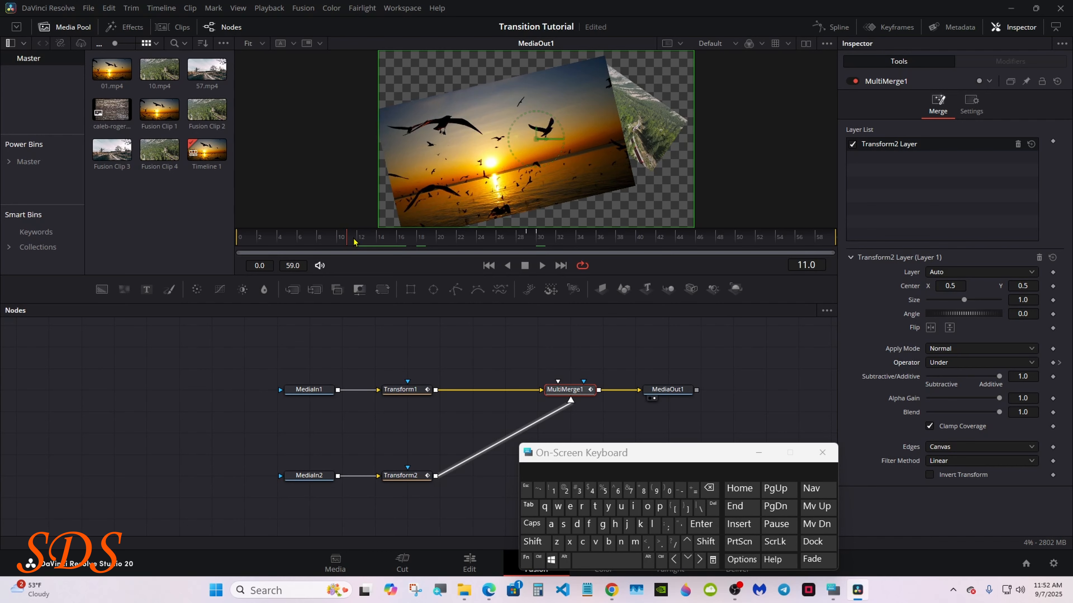
{"action": "left_click_drag", "start_coordinate": [354, 241], "coordinate": [516, 237]}
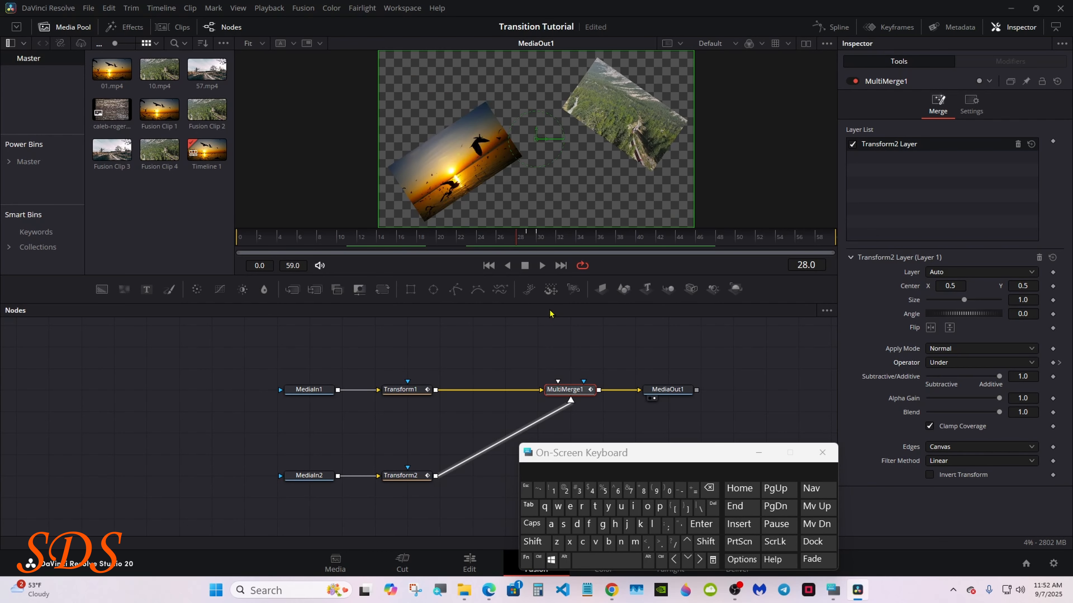
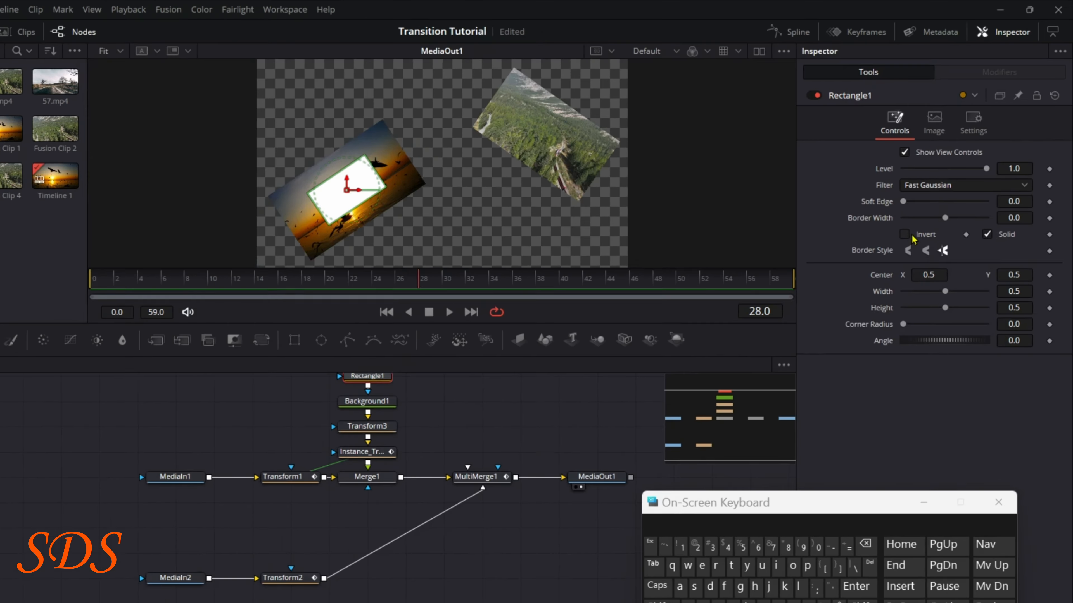
Step: Invert the Rectangle1 mask and swap the inputs of Merge1 so the white background sits behind the first clip
{"action": "left_click", "coordinate": [930, 200]}
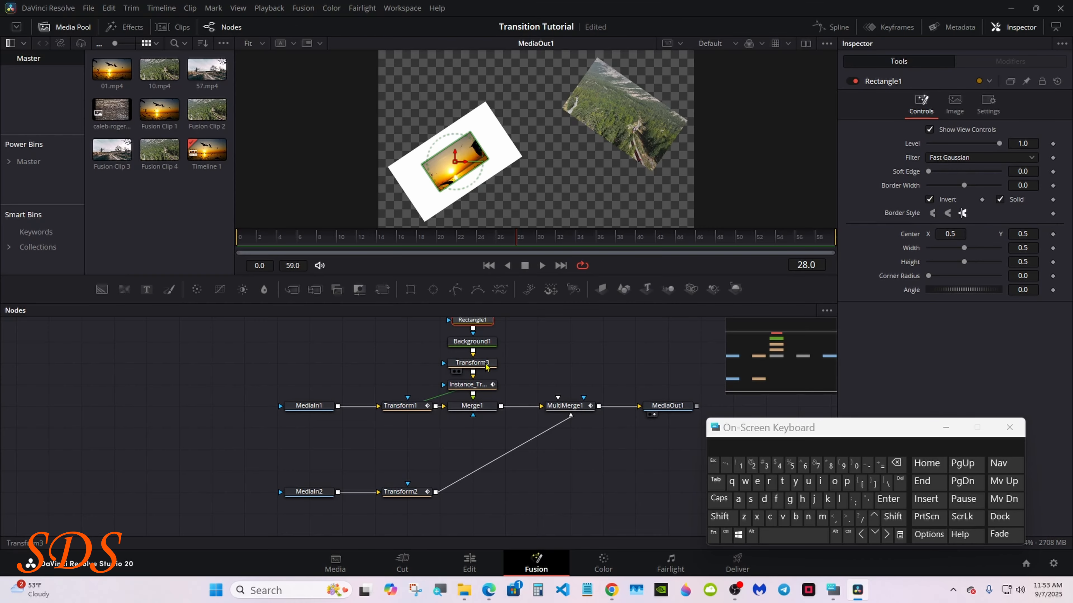
{"action": "left_click", "coordinate": [472, 366]}
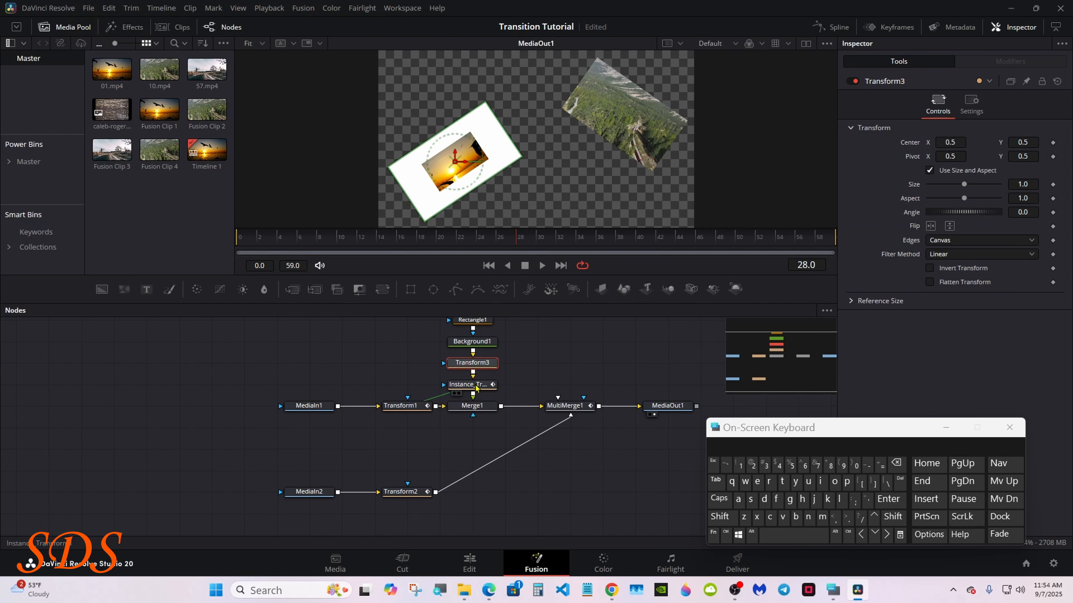
{"action": "left_click", "coordinate": [464, 406]}
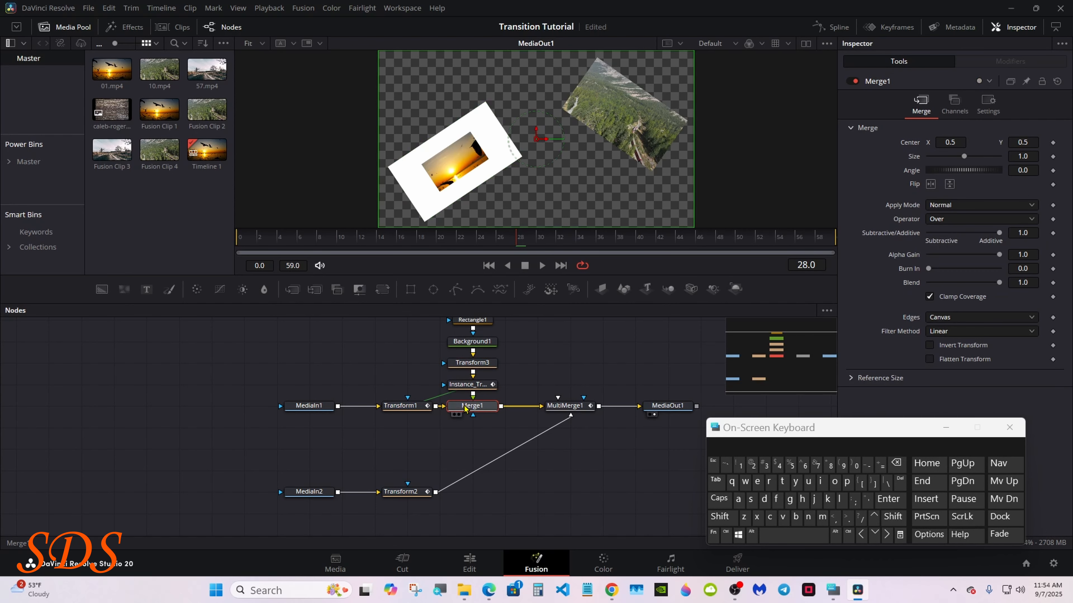
{"action": "right_click", "coordinate": [465, 406]}
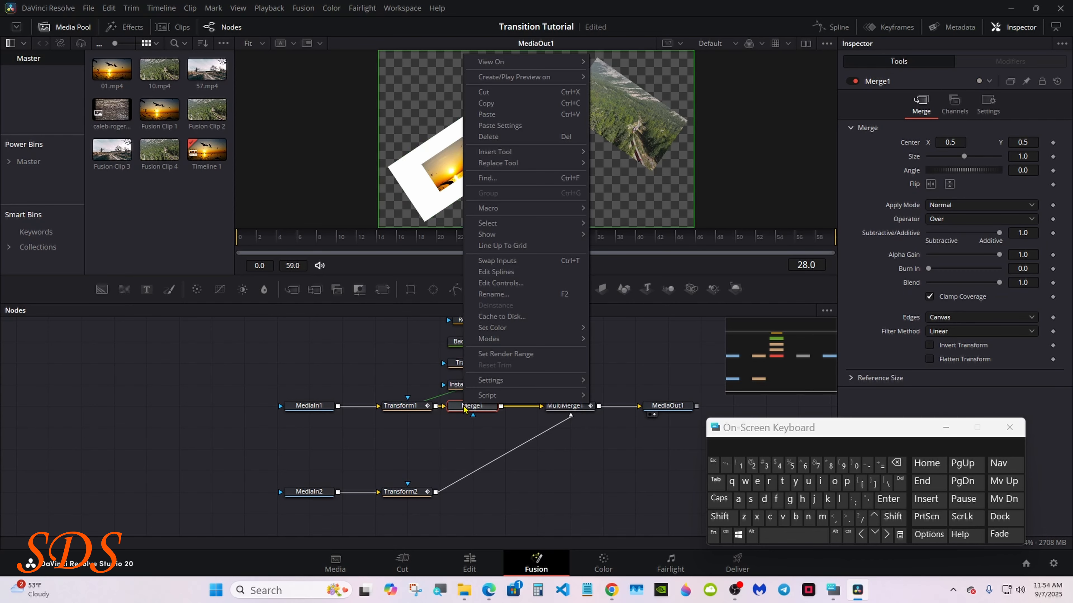
{"action": "left_click", "coordinate": [507, 262]}
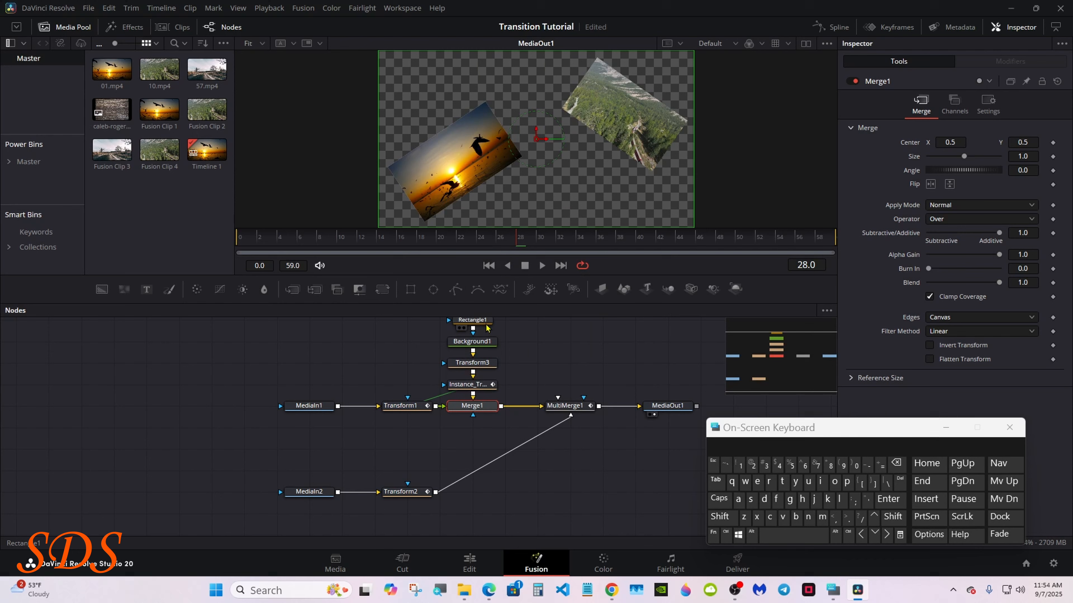
Step: Turn off Use Size and Aspect on Transform3, and set its X Size to 1.05 and Y Size to 1.065
{"action": "left_click", "coordinate": [472, 366]}
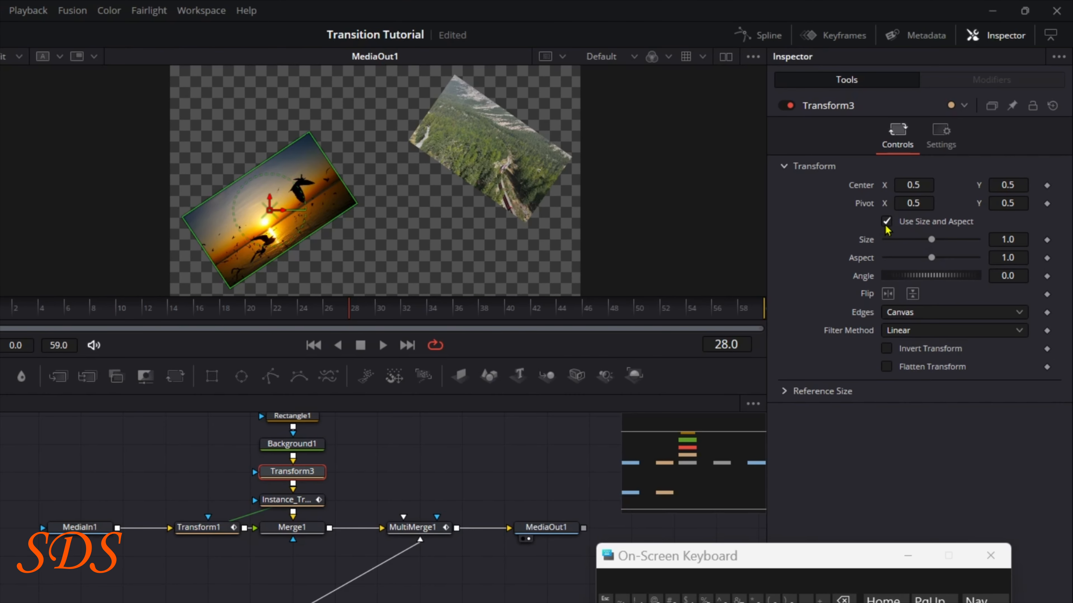
{"action": "left_click", "coordinate": [929, 170]}
{"action": "left_click", "coordinate": [1015, 239]}
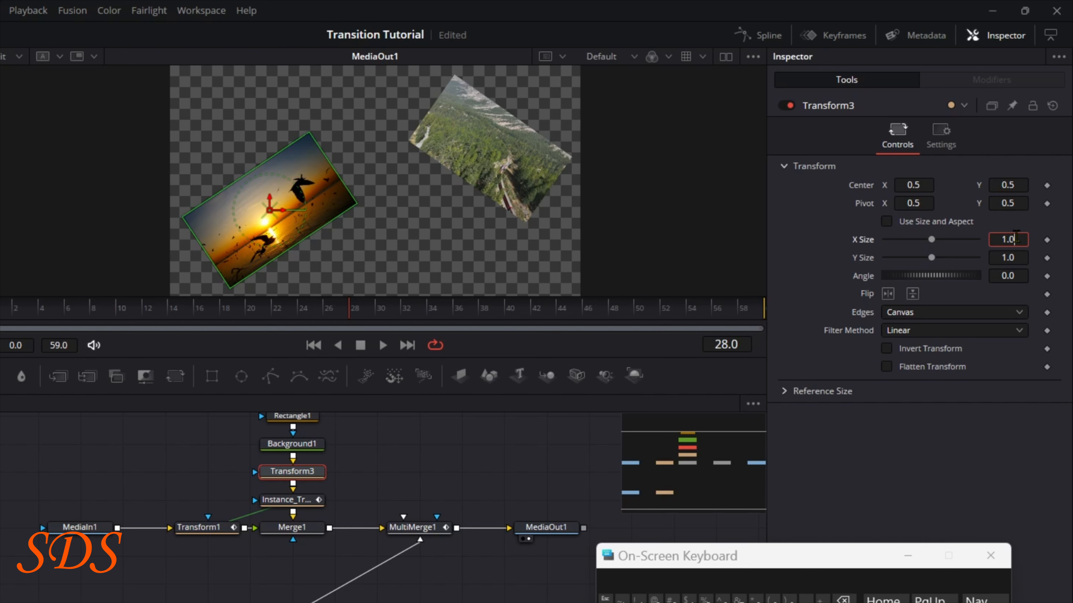
{"action": "type", "text": "5"}
{"action": "key", "text": "Tab"}
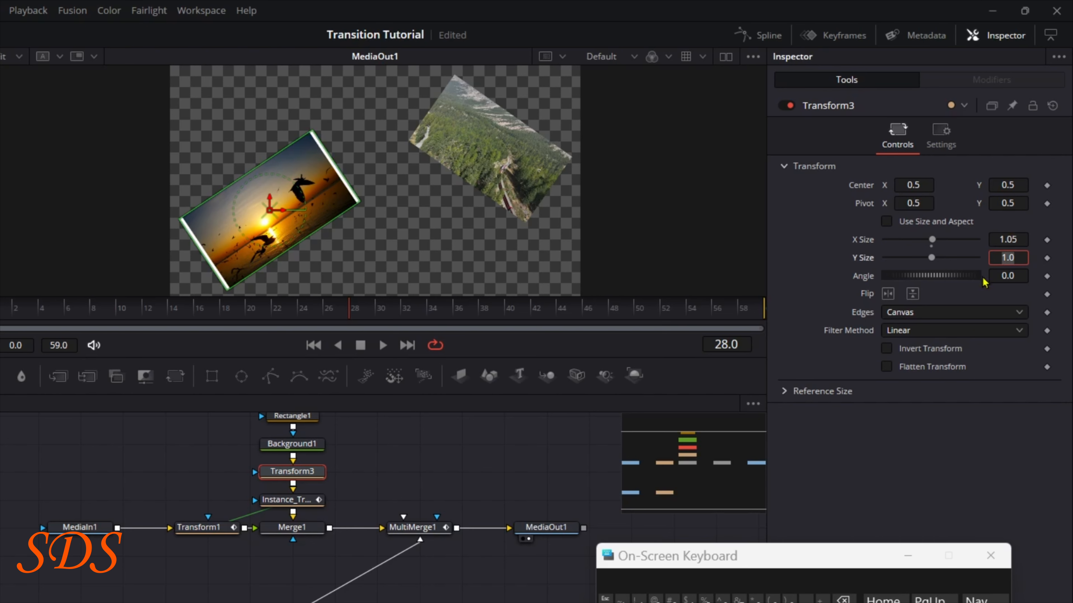
{"action": "left_click", "coordinate": [1015, 253]}
{"action": "type", "text": "65"}
{"action": "key", "text": "Return"}
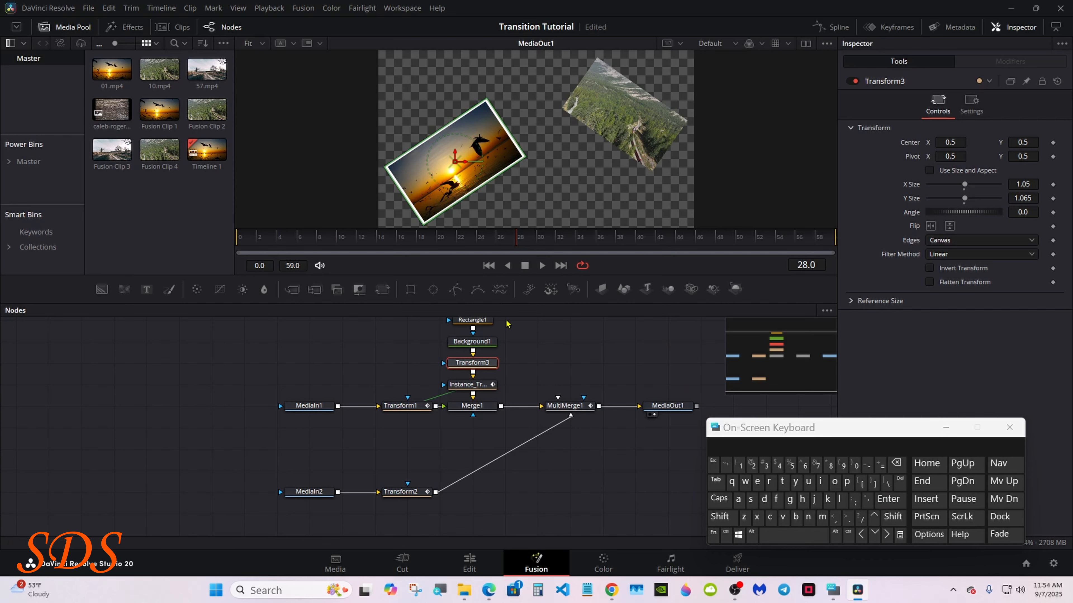
Step: Paste an instance of Transform2 above the second branch and merge it with Transform2's output
{"action": "left_click", "coordinate": [406, 491]}
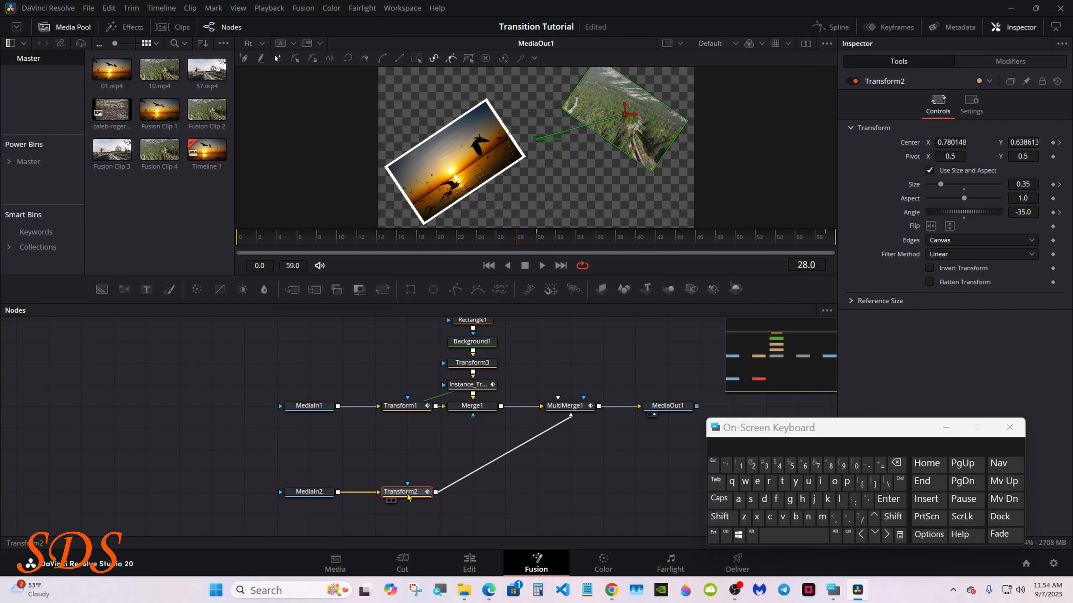
{"action": "right_click", "coordinate": [405, 496]}
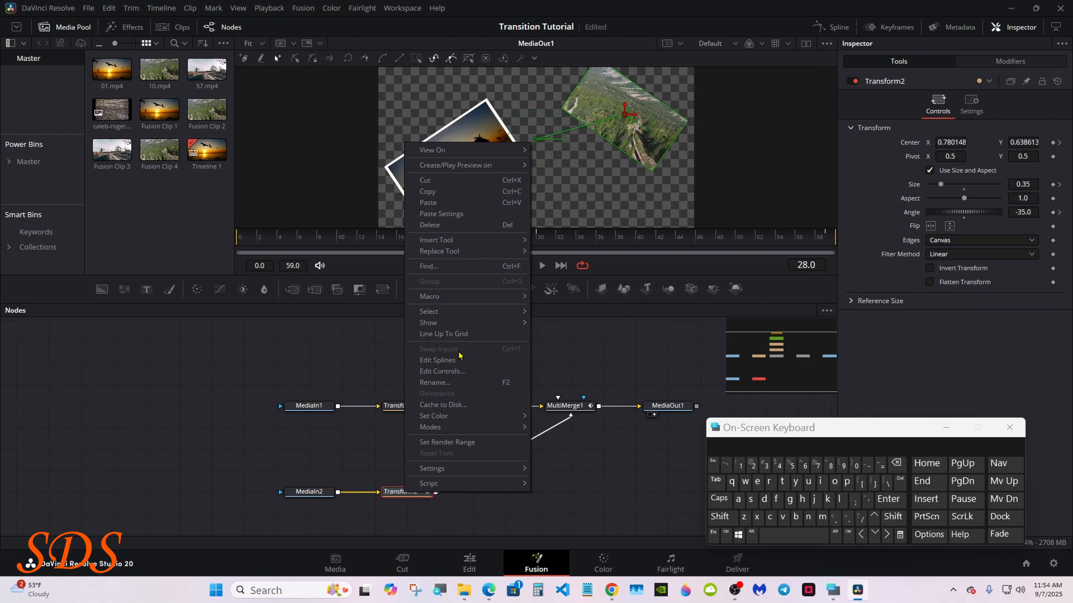
{"action": "left_click", "coordinate": [456, 198]}
{"action": "left_click", "coordinate": [475, 464]}
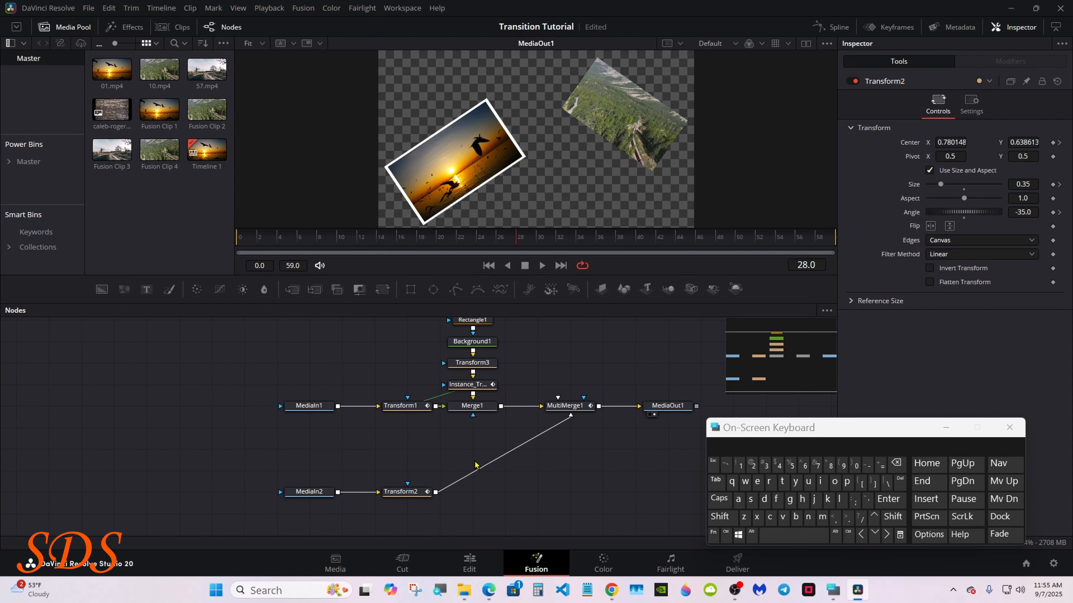
{"action": "right_click", "coordinate": [476, 464]}
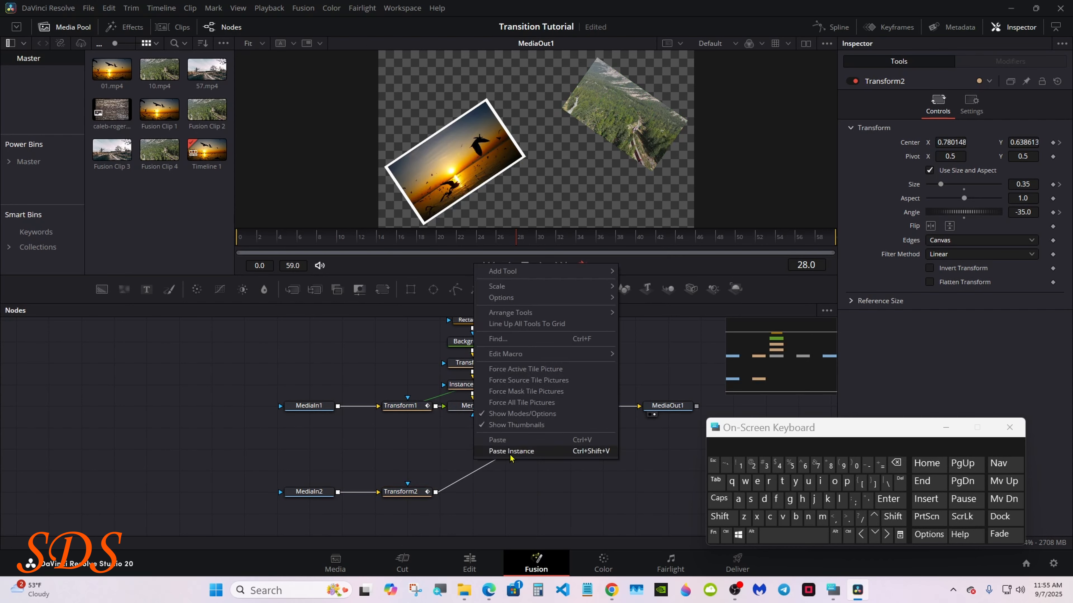
{"action": "left_click", "coordinate": [492, 449]}
{"action": "left_click_drag", "start_coordinate": [501, 450], "coordinate": [436, 491]}
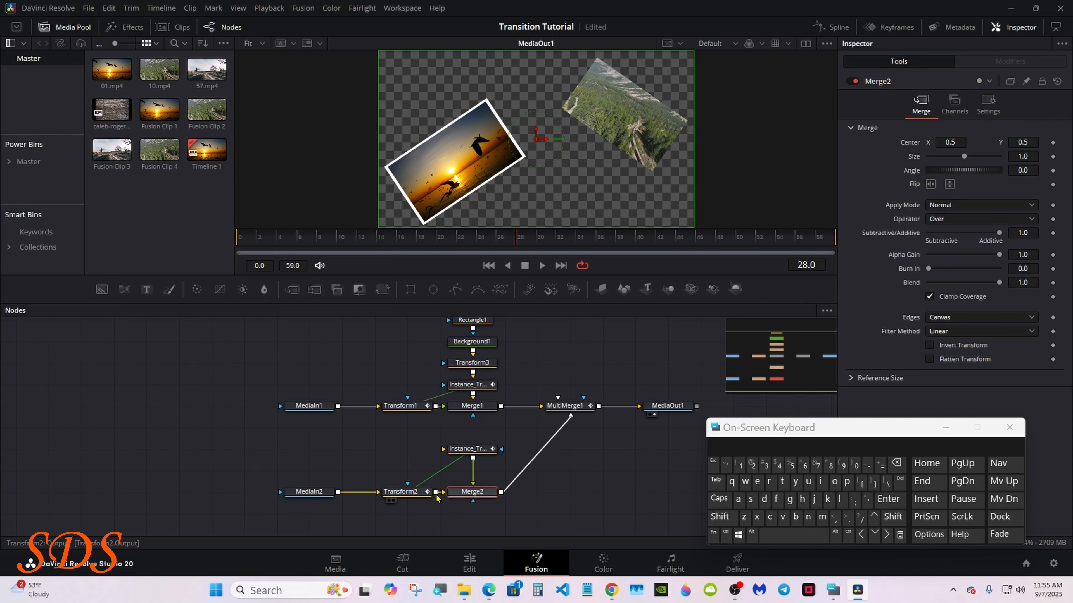
Step: Move the MediaIn2 branch, including the Transform2 instance and its merge, lower in the node graph to make room
{"action": "left_click_drag", "start_coordinate": [464, 451], "coordinate": [463, 472]}
{"action": "left_click_drag", "start_coordinate": [277, 468], "coordinate": [467, 505]}
{"action": "left_click_drag", "start_coordinate": [468, 493], "coordinate": [468, 546]}
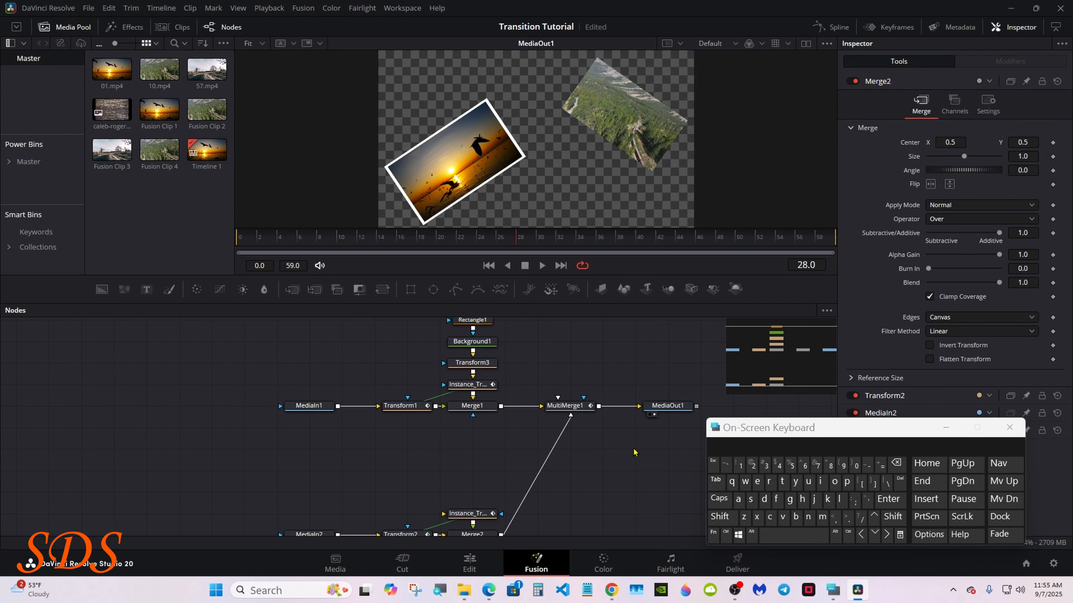
Step: Copy Rectangle1, Background1 and Transform3 to above the Transform2 instance, and connect the copied Transform to that instance
{"action": "left_click_drag", "start_coordinate": [417, 322], "coordinate": [502, 370]}
{"action": "right_click", "coordinate": [491, 367]}
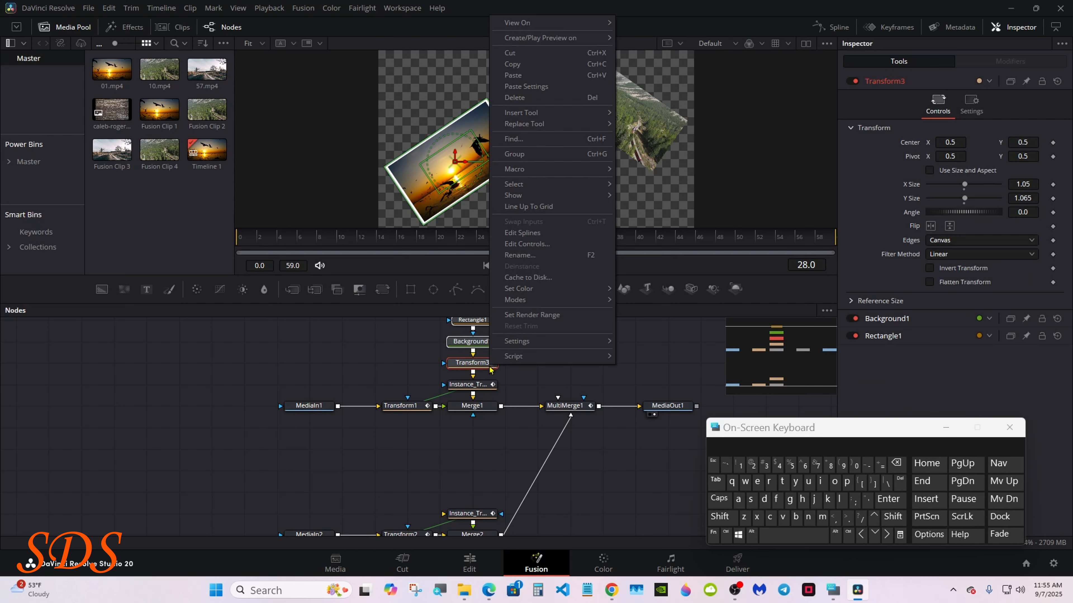
{"action": "left_click", "coordinate": [535, 69]}
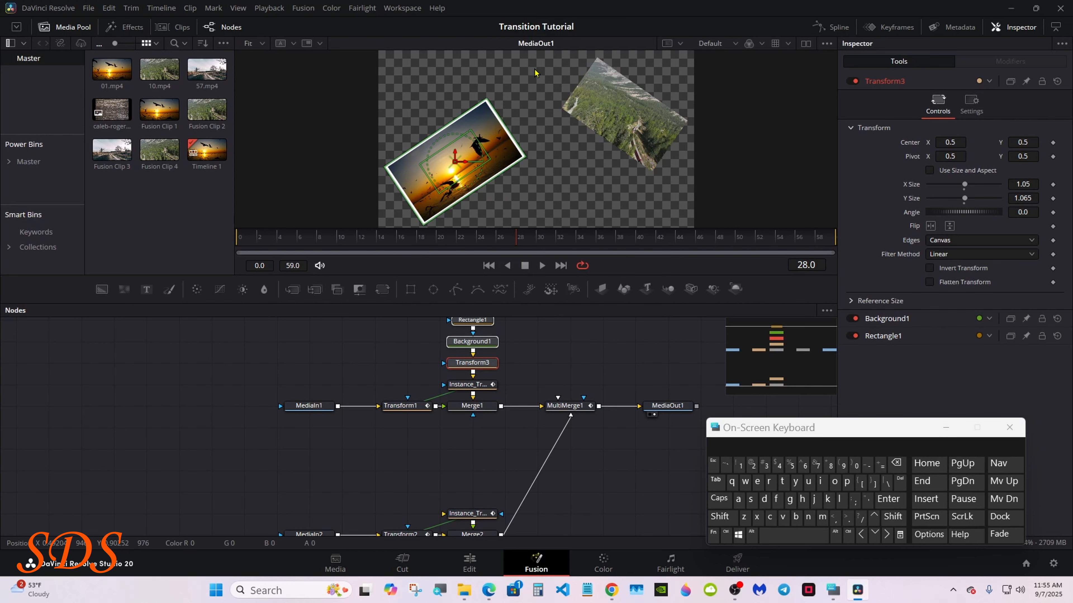
{"action": "left_click", "coordinate": [466, 493]}
{"action": "right_click", "coordinate": [466, 493]}
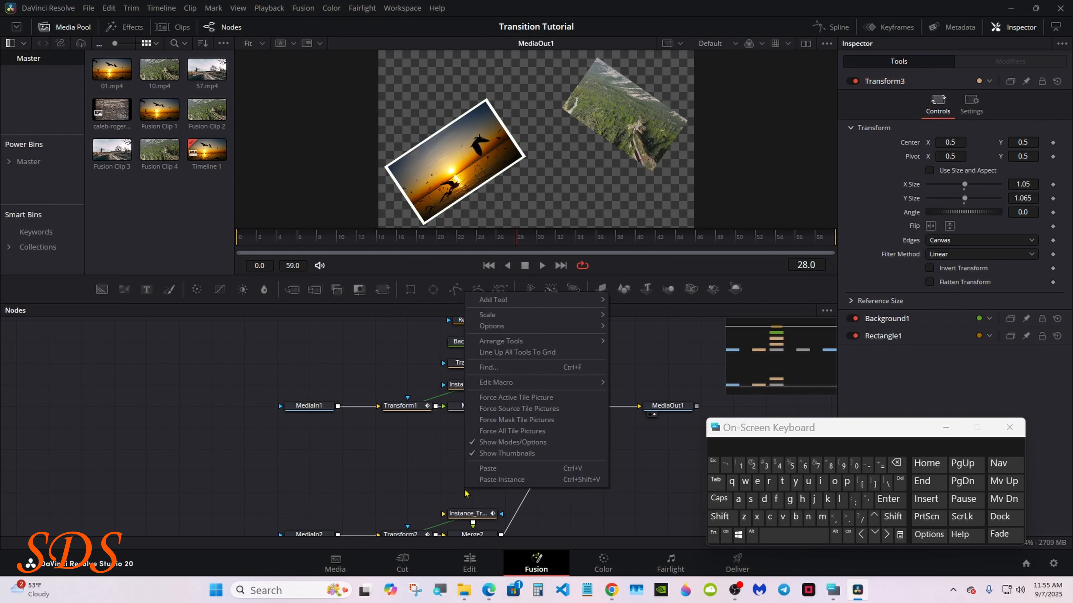
{"action": "left_click", "coordinate": [488, 468]}
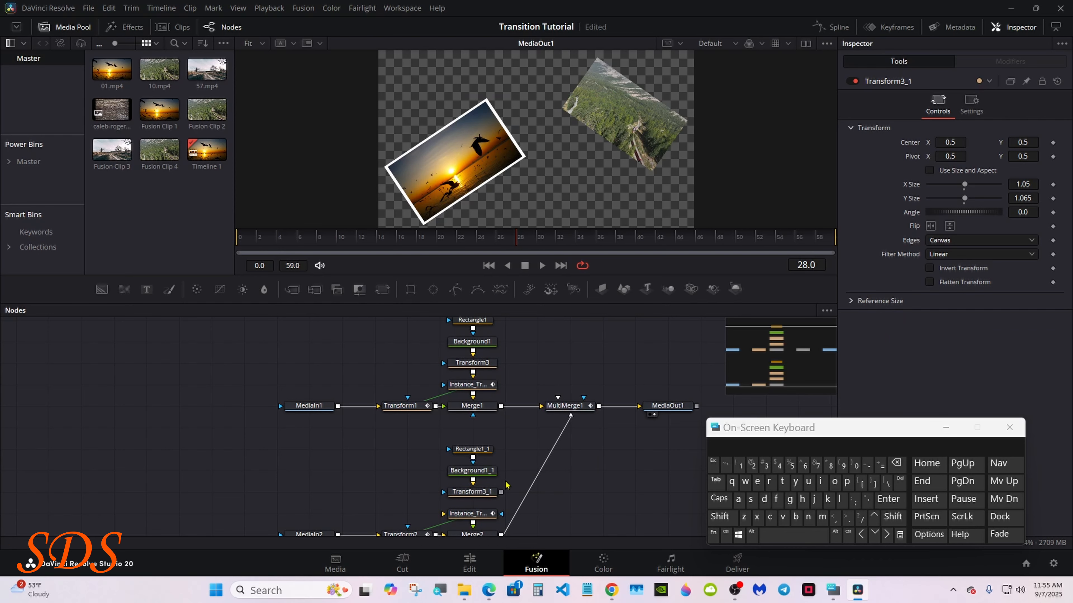
{"action": "left_click_drag", "start_coordinate": [501, 492], "coordinate": [470, 518]}
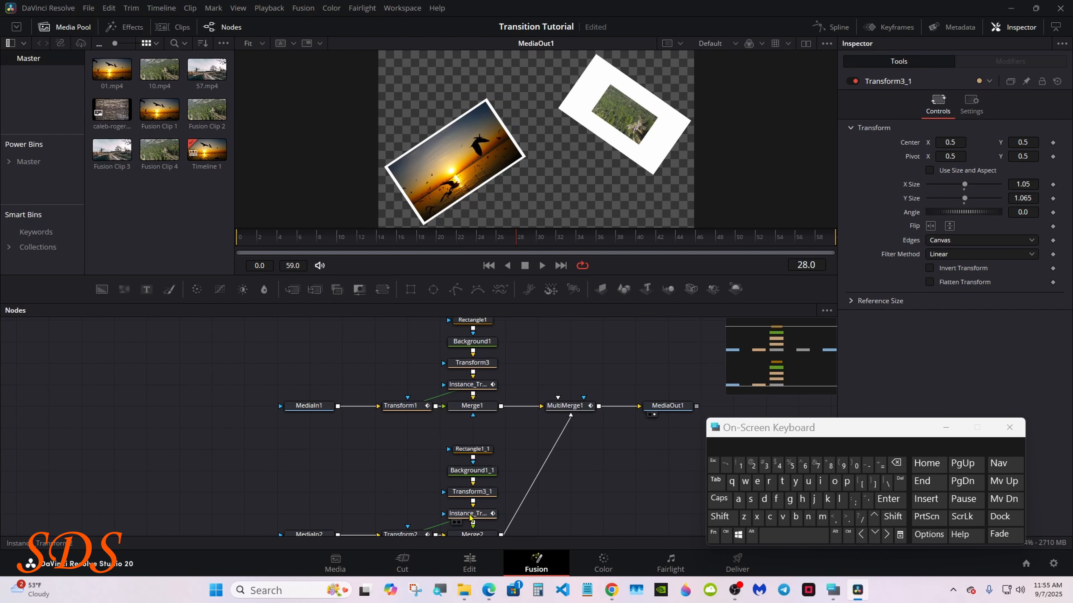
Step: Swap the inputs of Merge2 and preview the framed clips at frame 14
{"action": "left_click_drag", "start_coordinate": [726, 392], "coordinate": [689, 338]}
{"action": "left_click", "coordinate": [433, 485]}
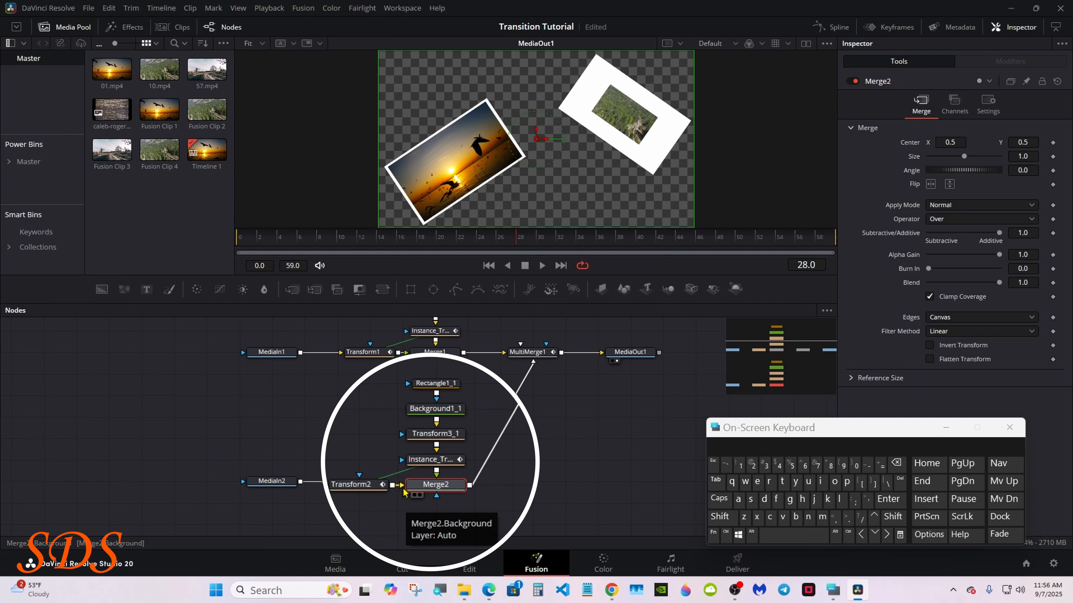
{"action": "right_click", "coordinate": [439, 485]}
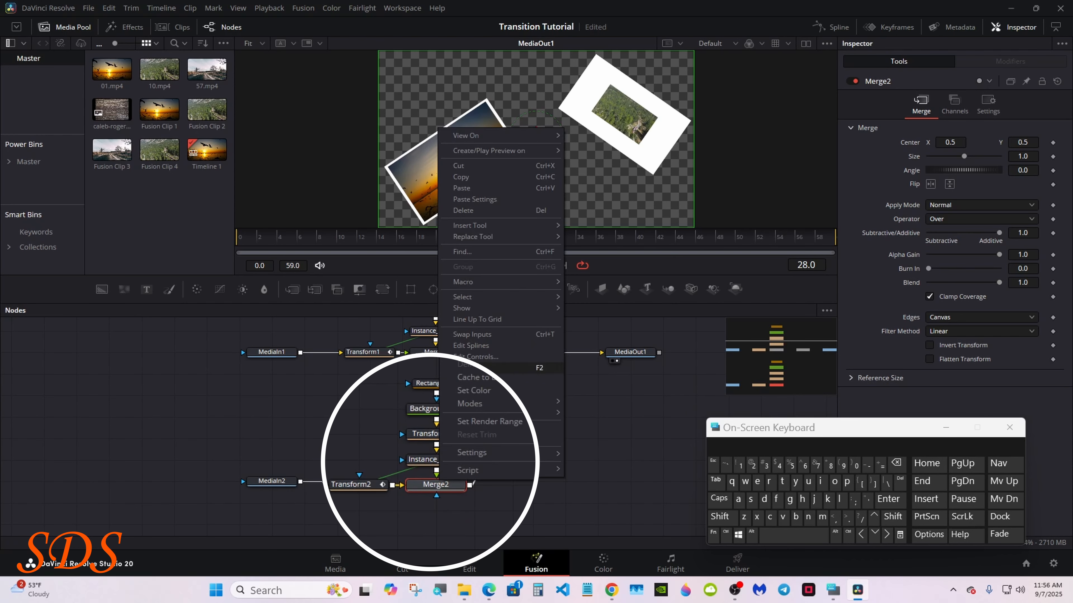
{"action": "left_click", "coordinate": [472, 334]}
{"action": "left_click_drag", "start_coordinate": [461, 242], "coordinate": [386, 238]}
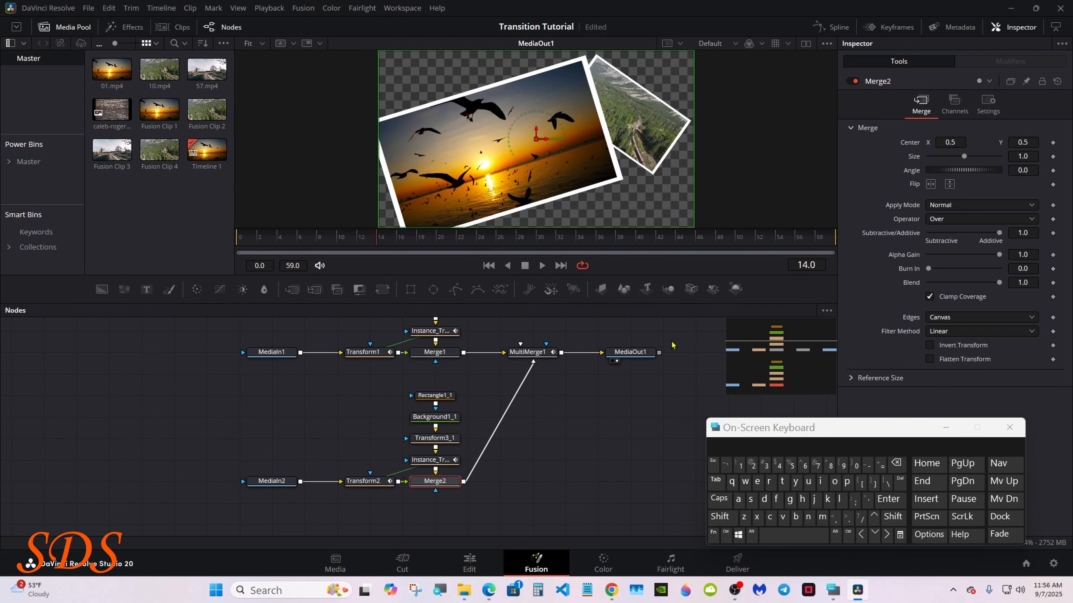
Step: Select Transform1 and Transform2 together and open the Spline editor for their keyframes
{"action": "left_click_drag", "start_coordinate": [673, 343], "coordinate": [692, 373]}
{"action": "left_click", "coordinate": [737, 416]}
{"action": "left_click_drag", "start_coordinate": [737, 418], "coordinate": [624, 422]}
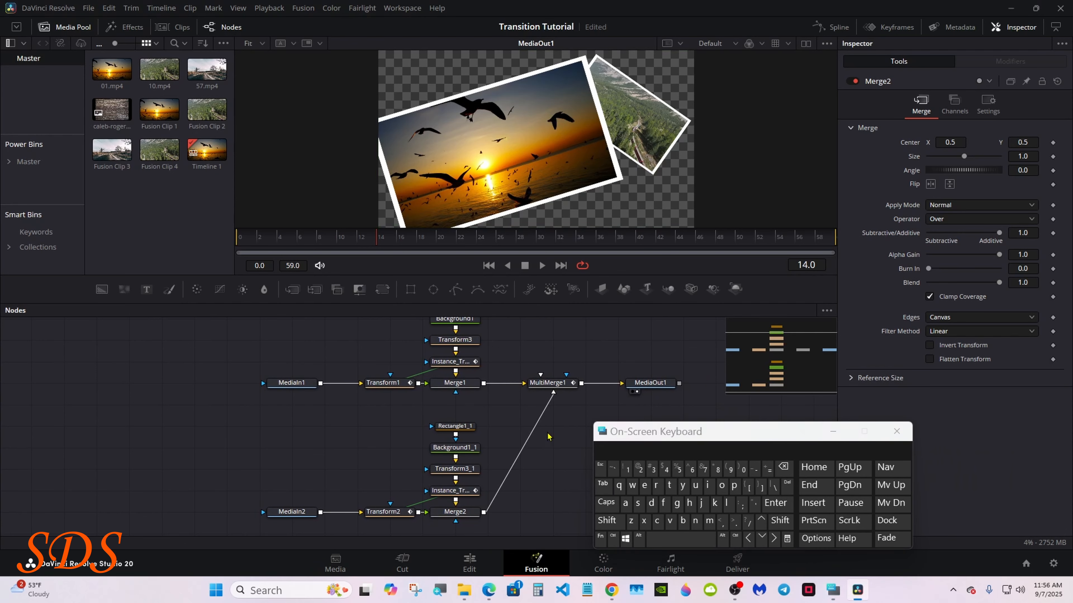
{"action": "left_click_drag", "start_coordinate": [362, 347], "coordinate": [402, 534]}
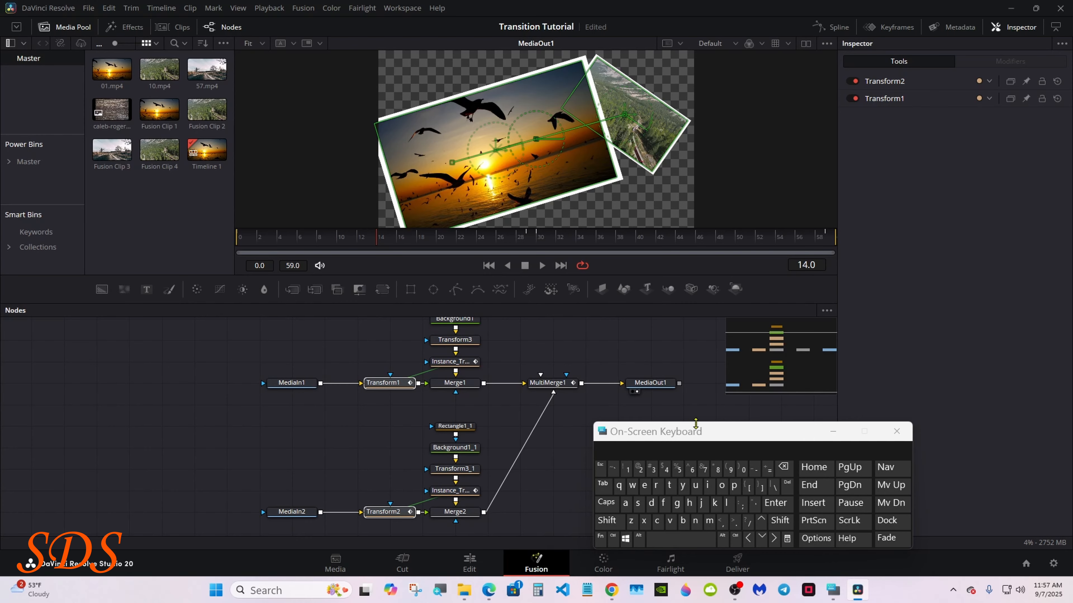
{"action": "left_click_drag", "start_coordinate": [696, 432], "coordinate": [175, 404]}
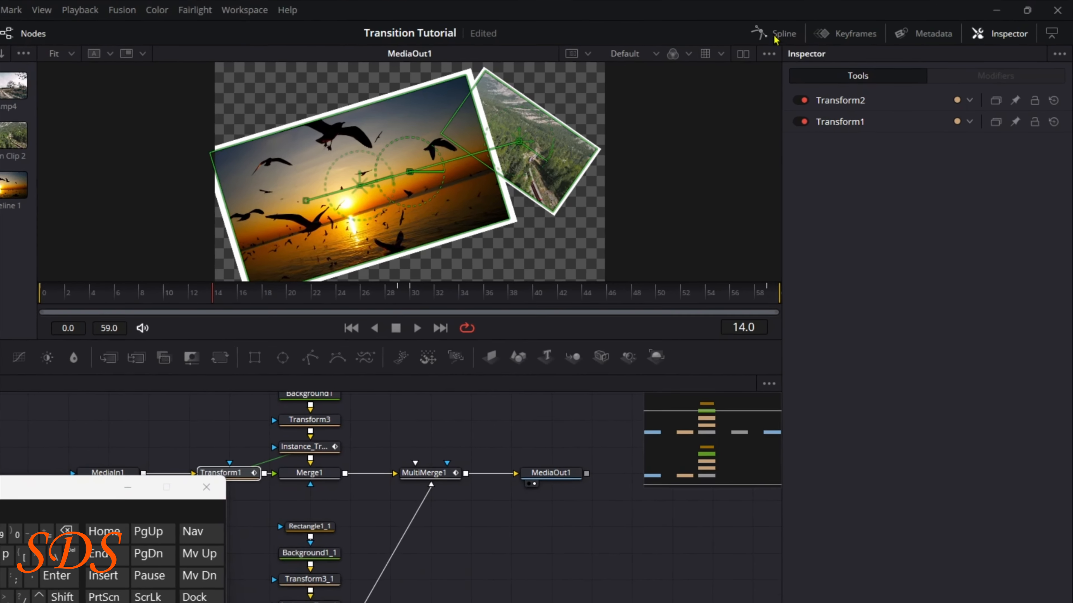
{"action": "left_click", "coordinate": [767, 36]}
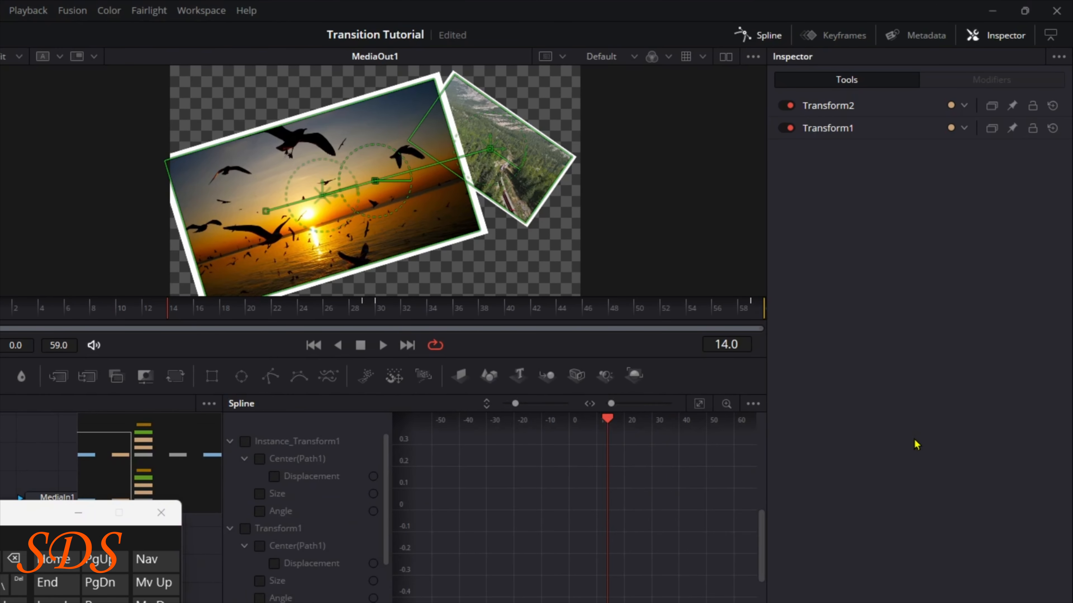
{"action": "left_click", "coordinate": [1052, 37]}
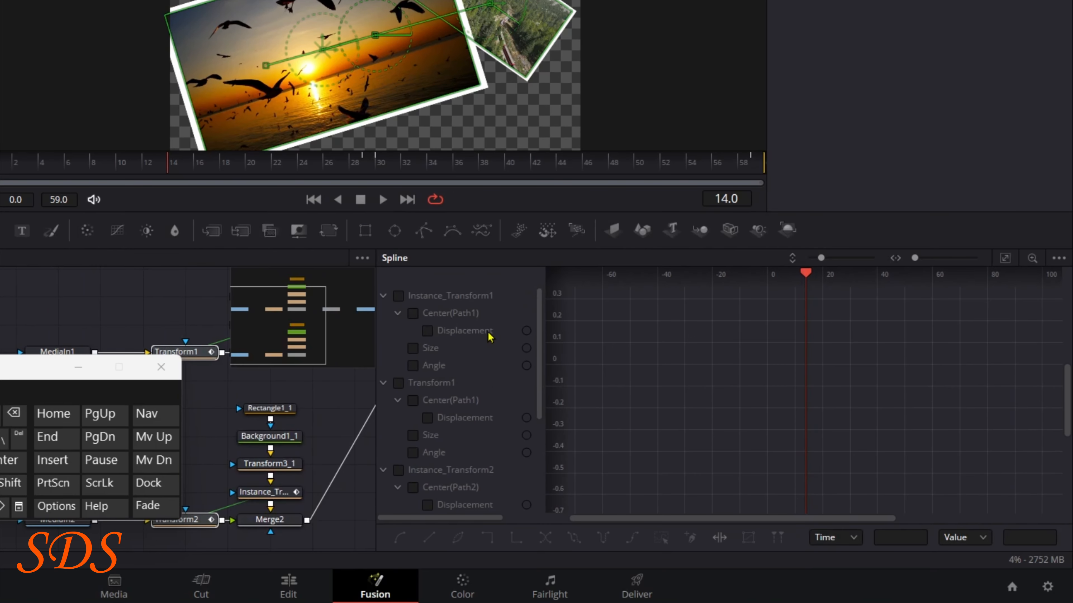
Step: Enable the Transform1 and Transform2 curves, including their instances, in the spline graph and fit all curves to the graph
{"action": "left_click", "coordinate": [398, 384]}
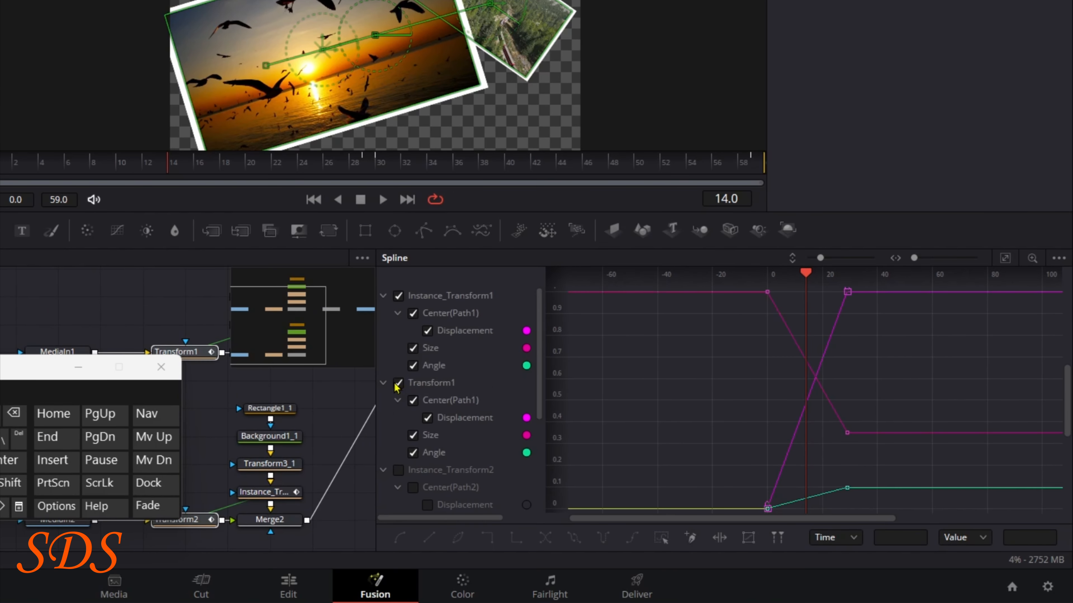
{"action": "left_click_drag", "start_coordinate": [539, 383], "coordinate": [538, 443]}
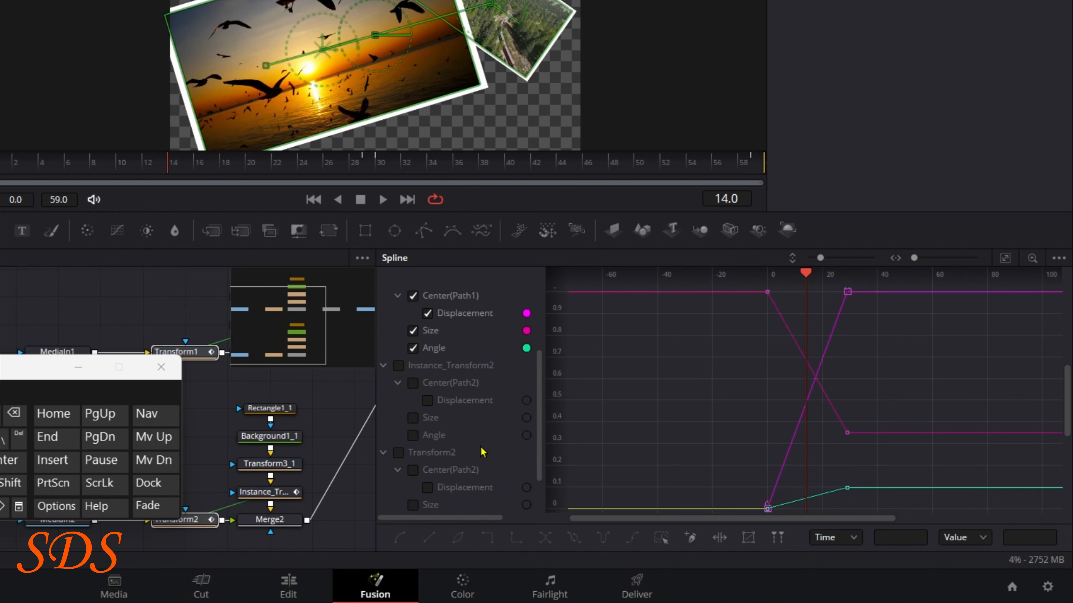
{"action": "left_click", "coordinate": [399, 452]}
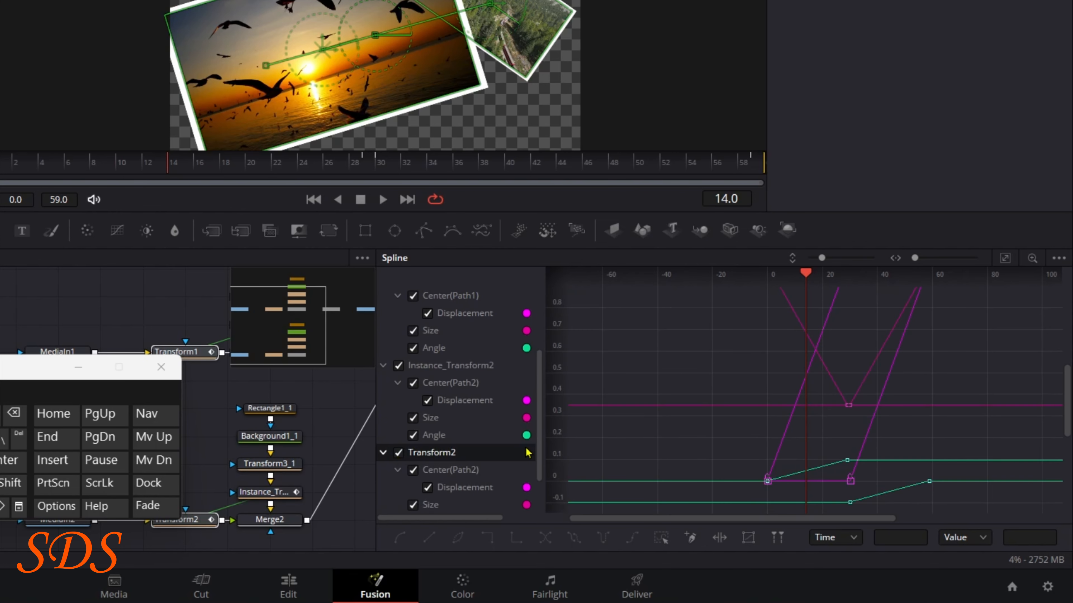
{"action": "left_click", "coordinate": [1006, 260]}
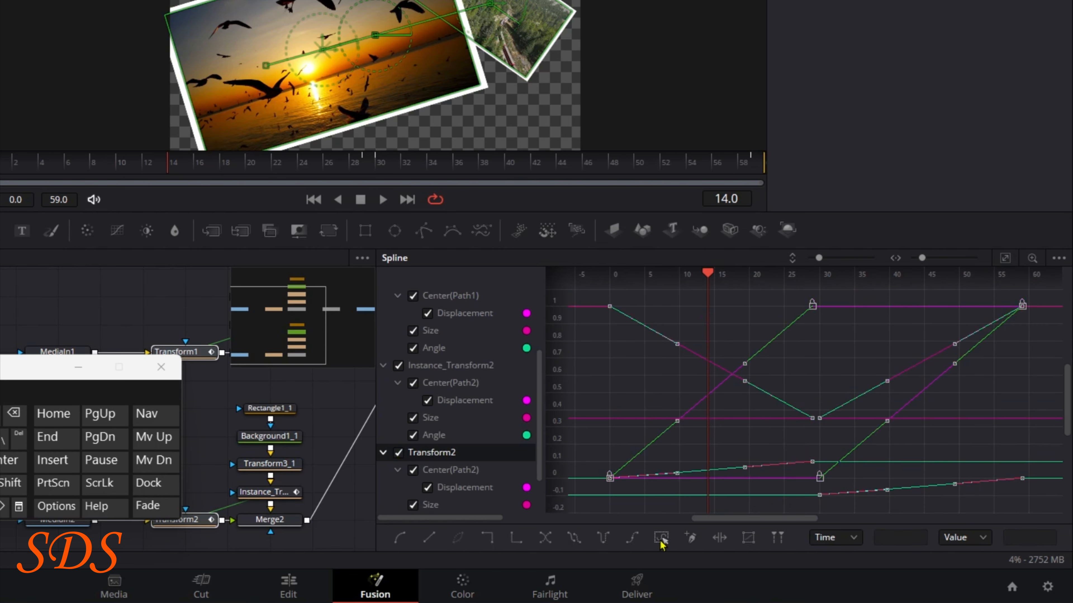
Step: Flatten the keyframe handles of both transforms to ease the animation, close the Spline editor and clear the node selection
{"action": "key", "text": "f"}
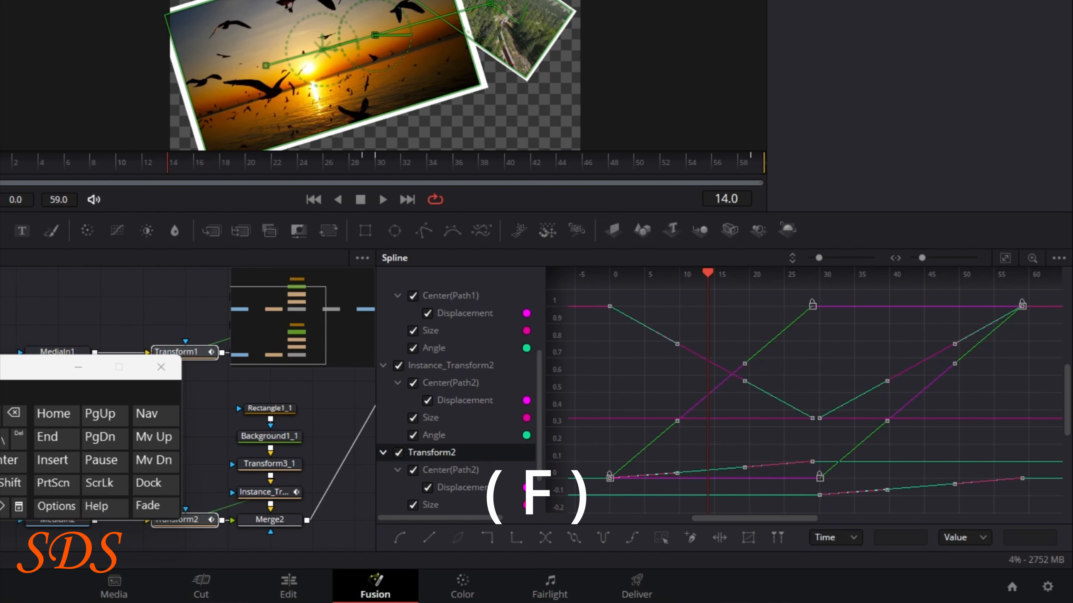
{"action": "key", "text": "f"}
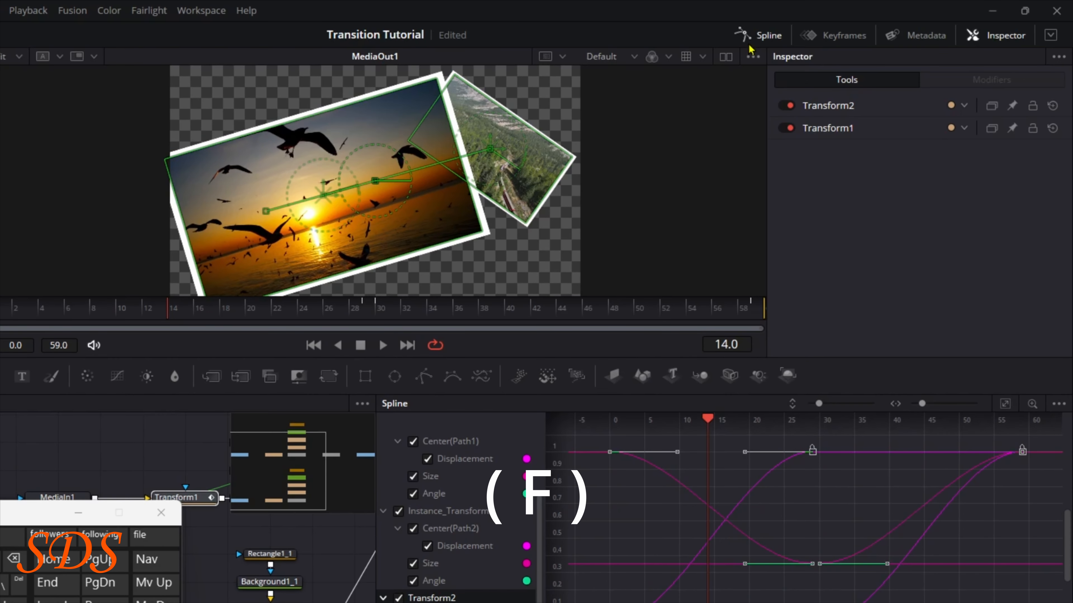
{"action": "left_click", "coordinate": [748, 44]}
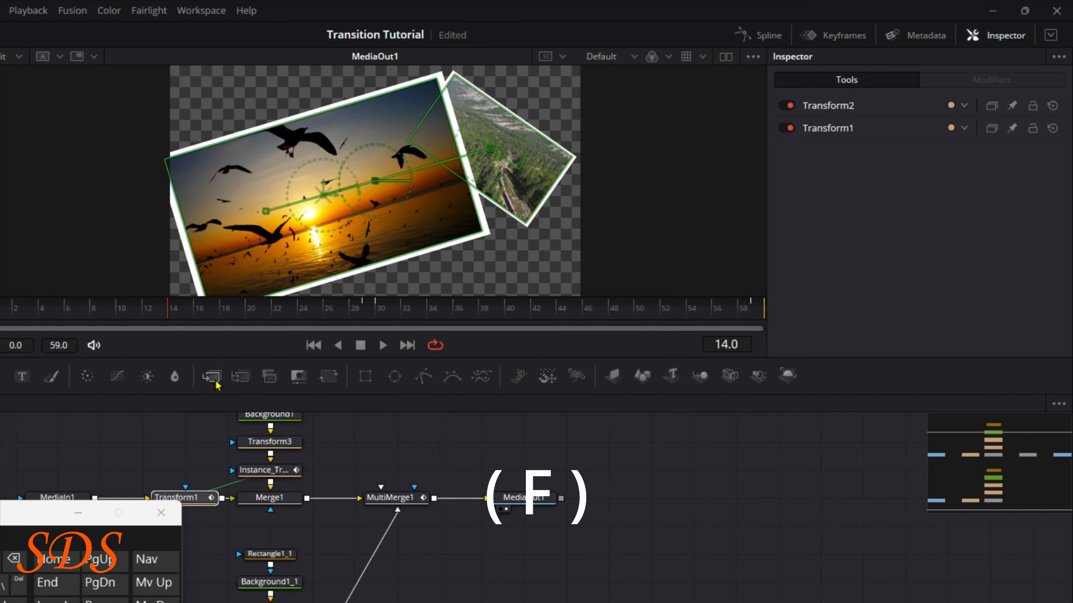
{"action": "left_click", "coordinate": [600, 517]}
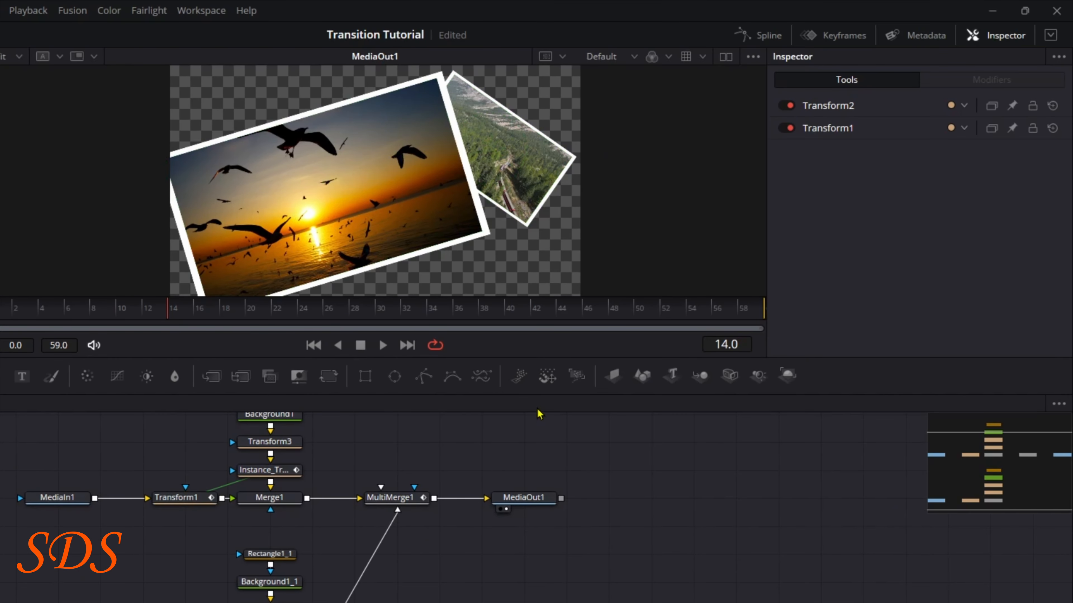
Step: Move the whole MediaIn2 branch, from MediaIn2 to Merge2 with its frame nodes, up closer to the MediaIn1 branch
{"action": "left_click_drag", "start_coordinate": [538, 396], "coordinate": [539, 361]}
{"action": "mouse_move", "coordinate": [1024, 448]}
{"action": "left_mouse_down"}
{"action": "mouse_move", "coordinate": [985, 464]}
{"action": "mouse_move", "coordinate": [1007, 438]}
{"action": "left_mouse_up"}
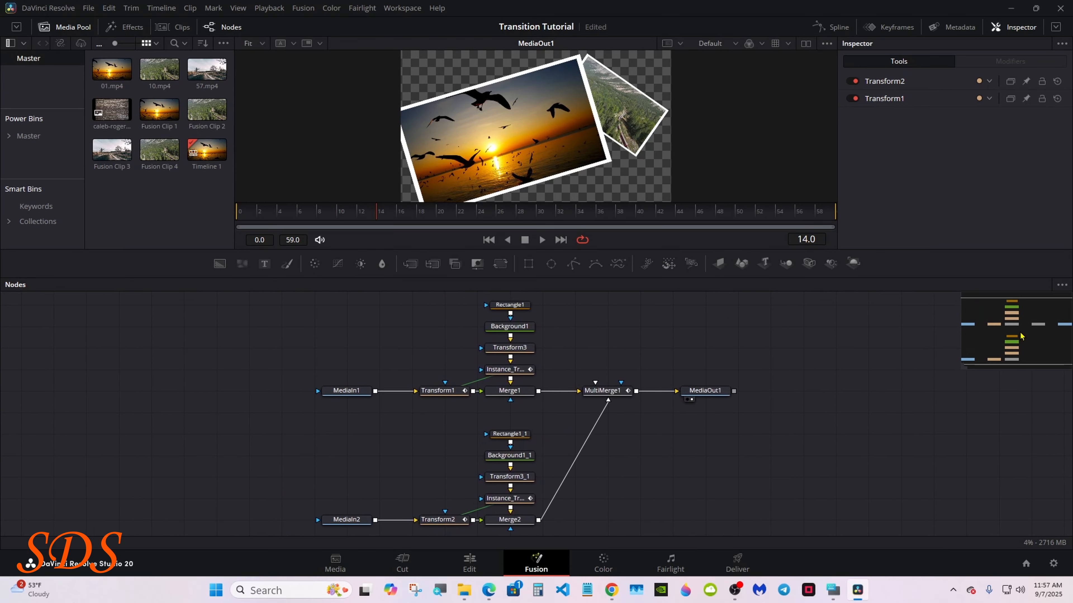
{"action": "left_click_drag", "start_coordinate": [1019, 336], "coordinate": [1025, 337]}
{"action": "left_click_drag", "start_coordinate": [271, 425], "coordinate": [516, 534]}
{"action": "left_click_drag", "start_coordinate": [500, 522], "coordinate": [499, 501]}
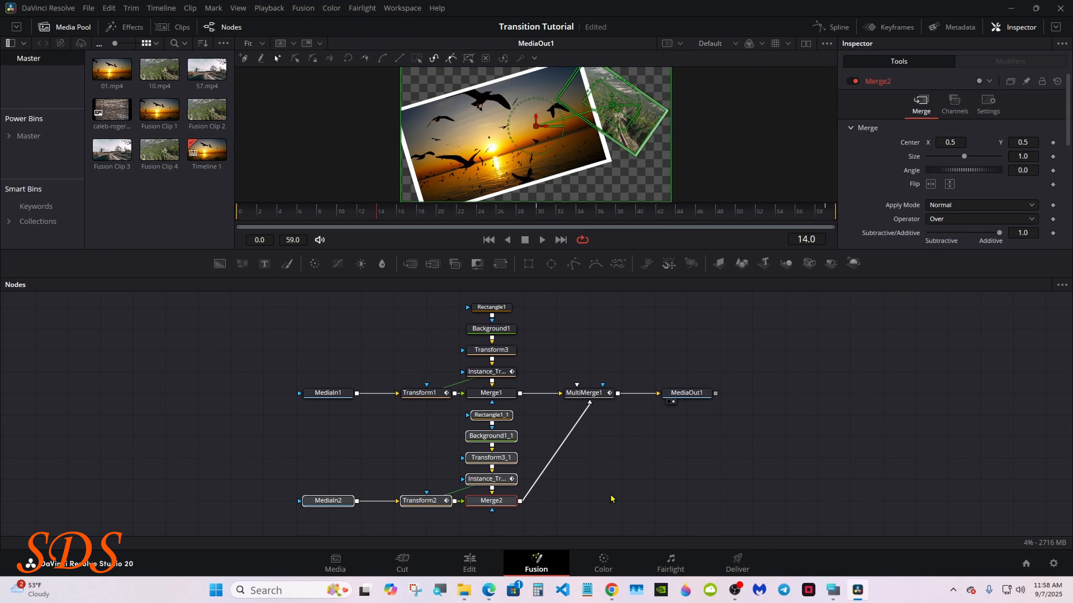
{"action": "left_click", "coordinate": [626, 493]}
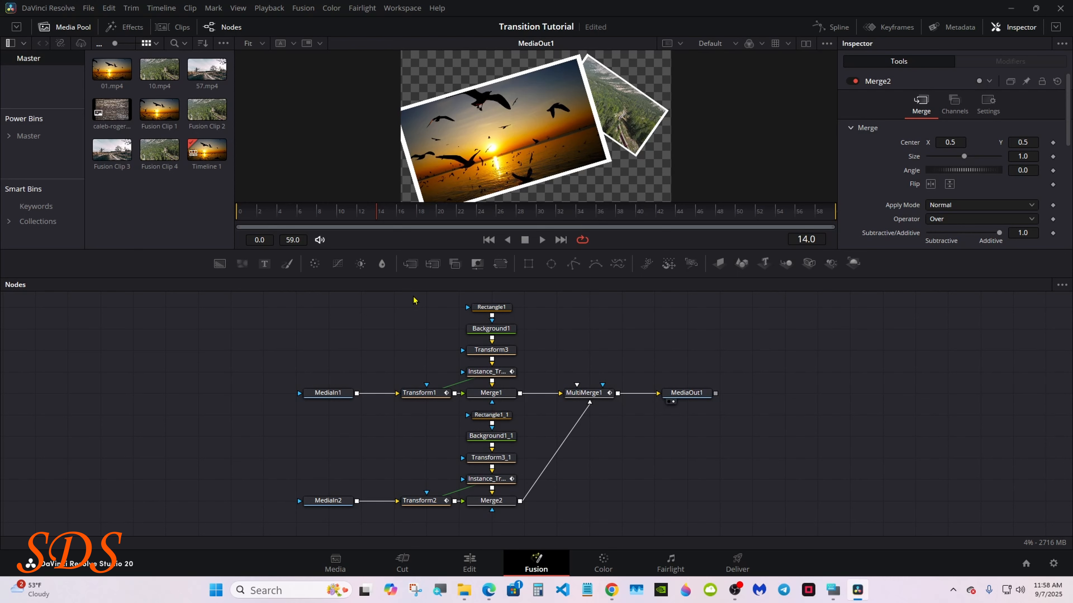
Step: Start a new macro from all nodes except MediaIn1, MediaIn2 and MediaOut1
{"action": "left_click_drag", "start_coordinate": [414, 300], "coordinate": [602, 516]}
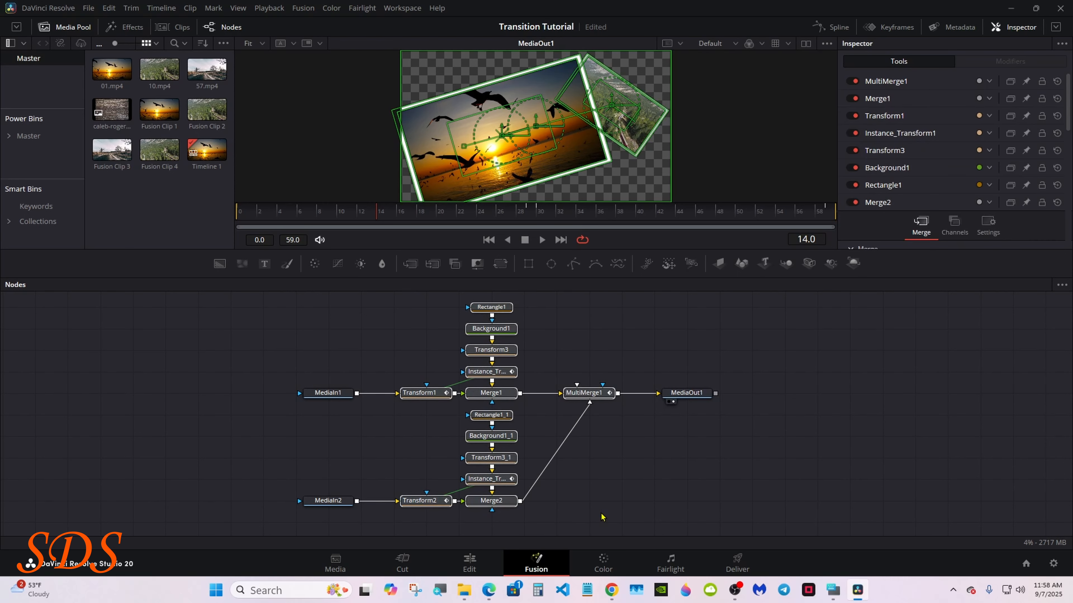
{"action": "right_click", "coordinate": [591, 399]}
{"action": "mouse_move", "coordinate": [661, 206]}
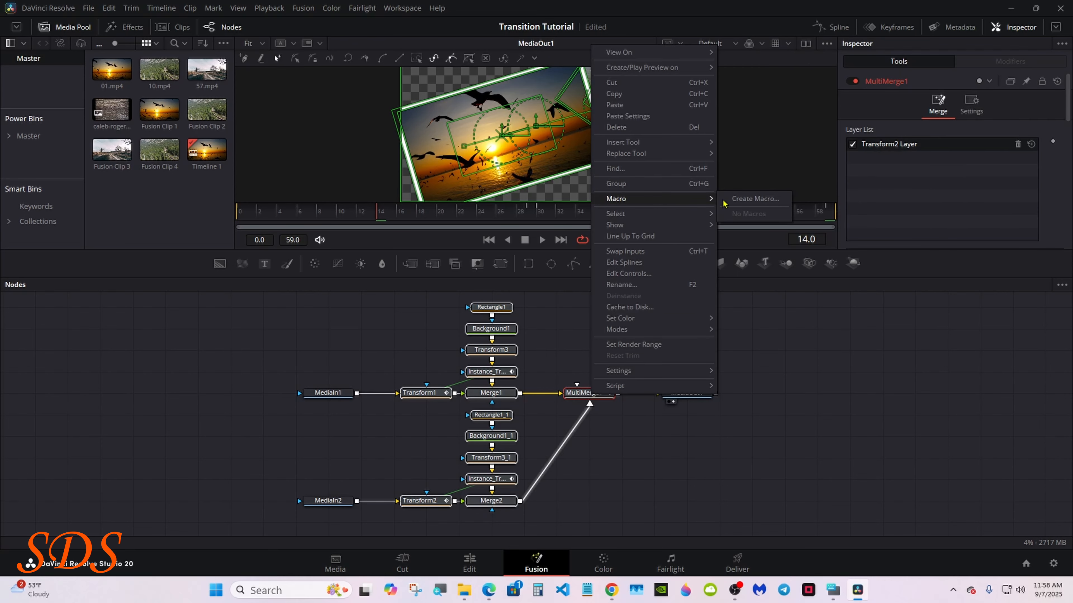
{"action": "left_click", "coordinate": [754, 198]}
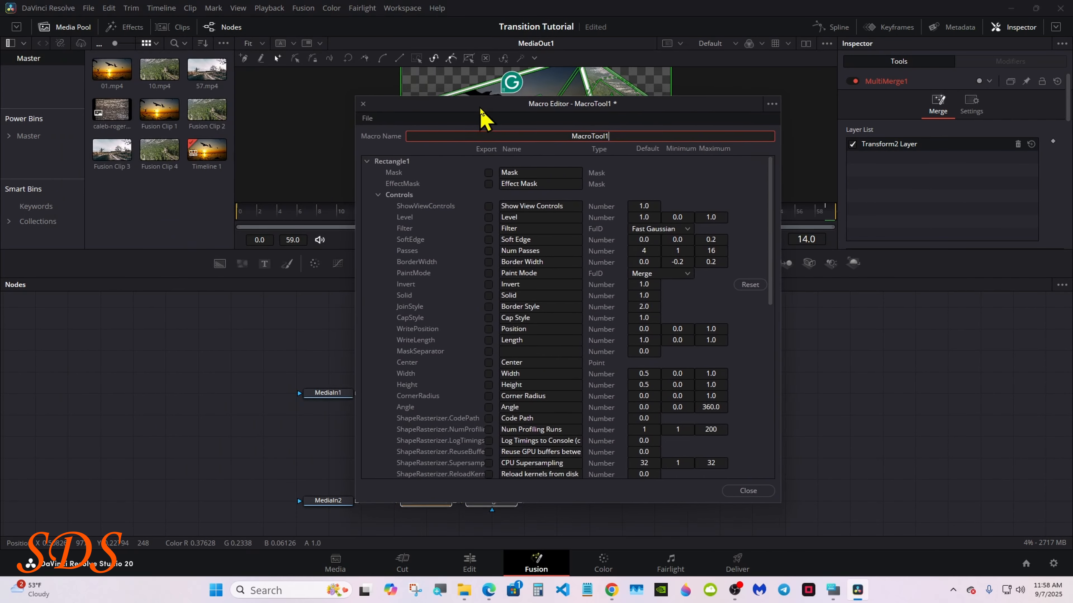
Step: Name the macro Zoom Tutorial in the Macro Editor
{"action": "left_click_drag", "start_coordinate": [480, 109], "coordinate": [506, 106]}
{"action": "left_click", "coordinate": [832, 590]}
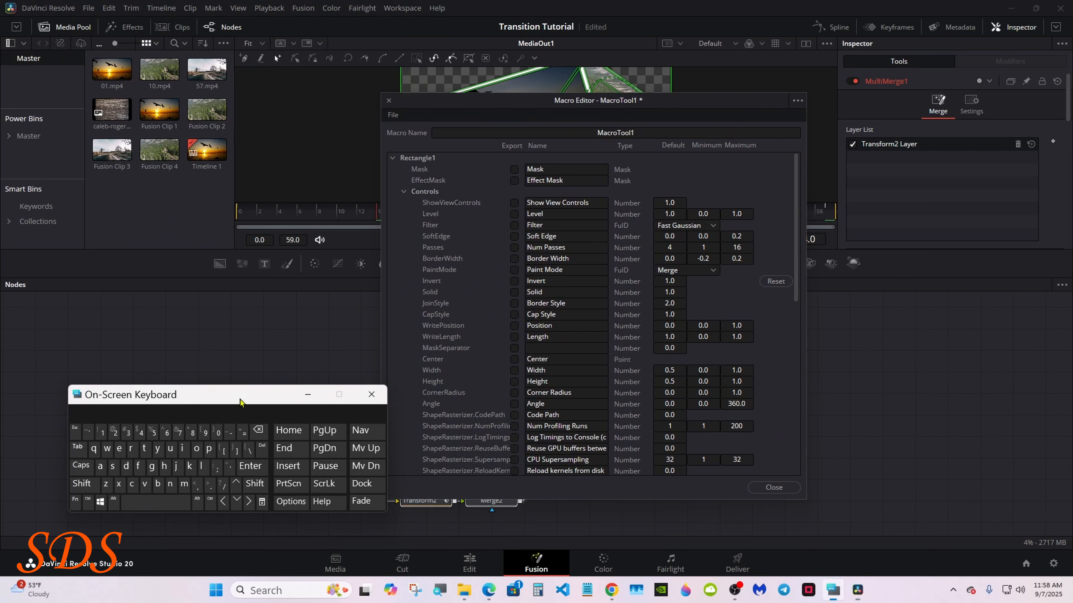
{"action": "left_click_drag", "start_coordinate": [240, 402], "coordinate": [763, 302]}
{"action": "double_click", "coordinate": [637, 135]}
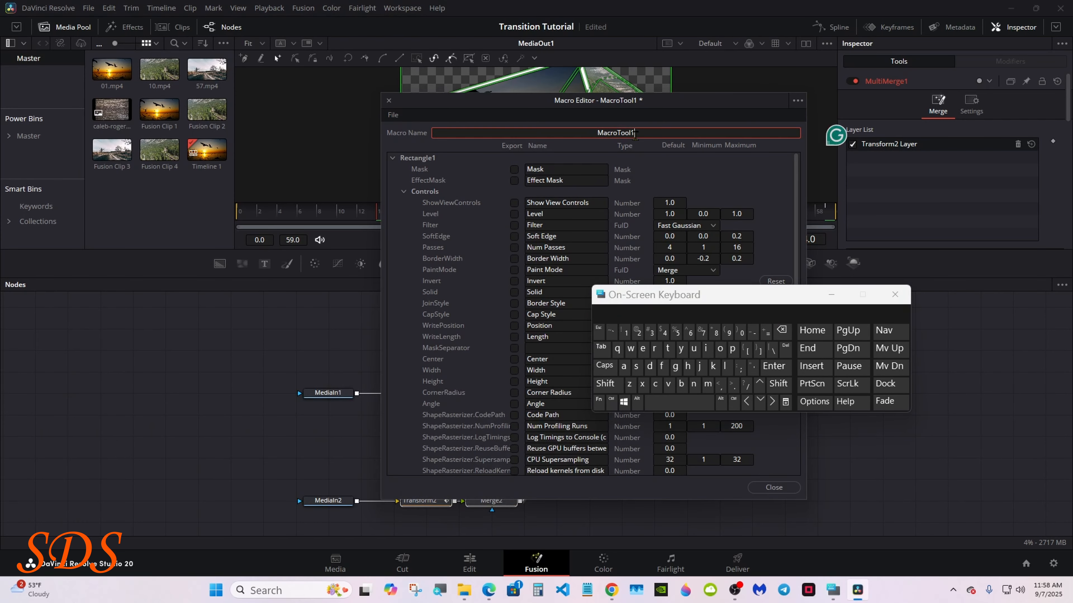
{"action": "left_click", "coordinate": [781, 330]}
{"action": "left_click", "coordinate": [629, 383]}
{"action": "left_click", "coordinate": [721, 348]}
{"action": "left_click", "coordinate": [720, 348]}
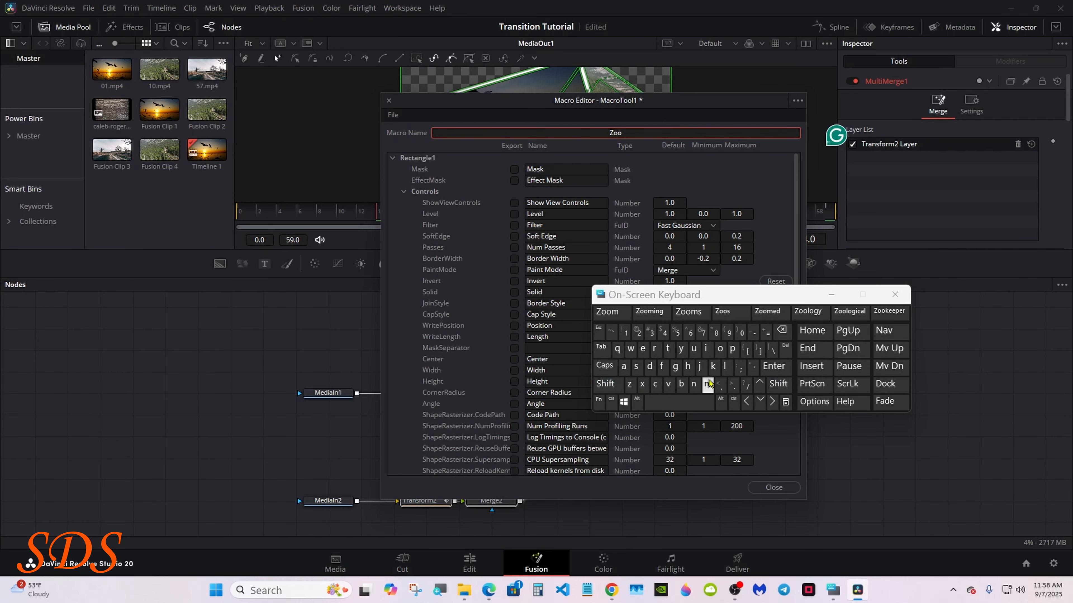
{"action": "left_click", "coordinate": [707, 384]}
{"action": "left_click", "coordinate": [680, 402]}
{"action": "left_click", "coordinate": [605, 383]}
{"action": "left_click", "coordinate": [668, 348]}
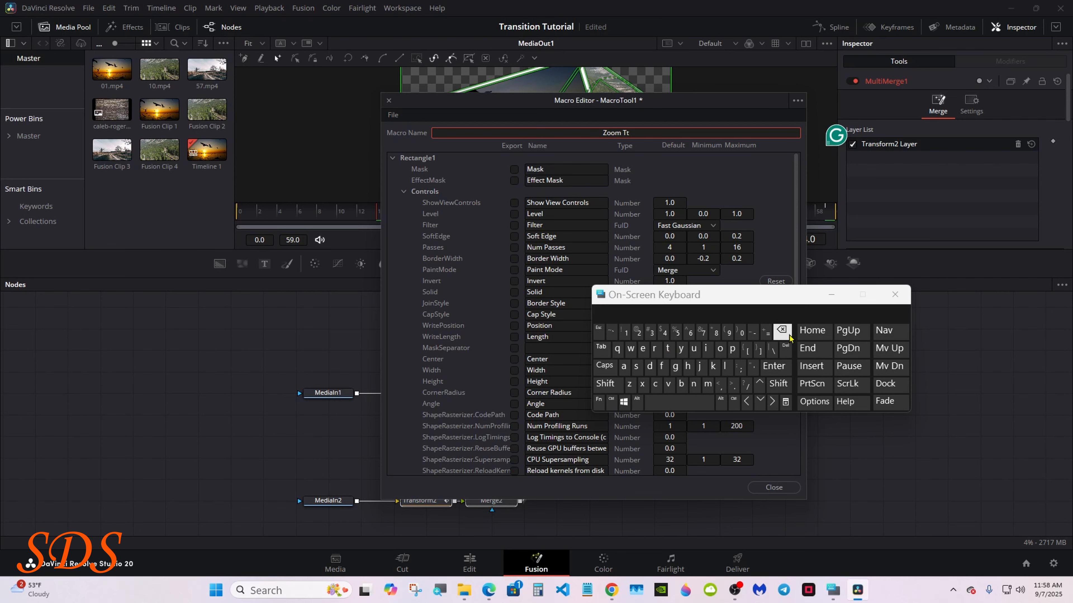
{"action": "left_click", "coordinate": [693, 348]}
{"action": "left_click", "coordinate": [668, 348]}
{"action": "left_click", "coordinate": [622, 318]}
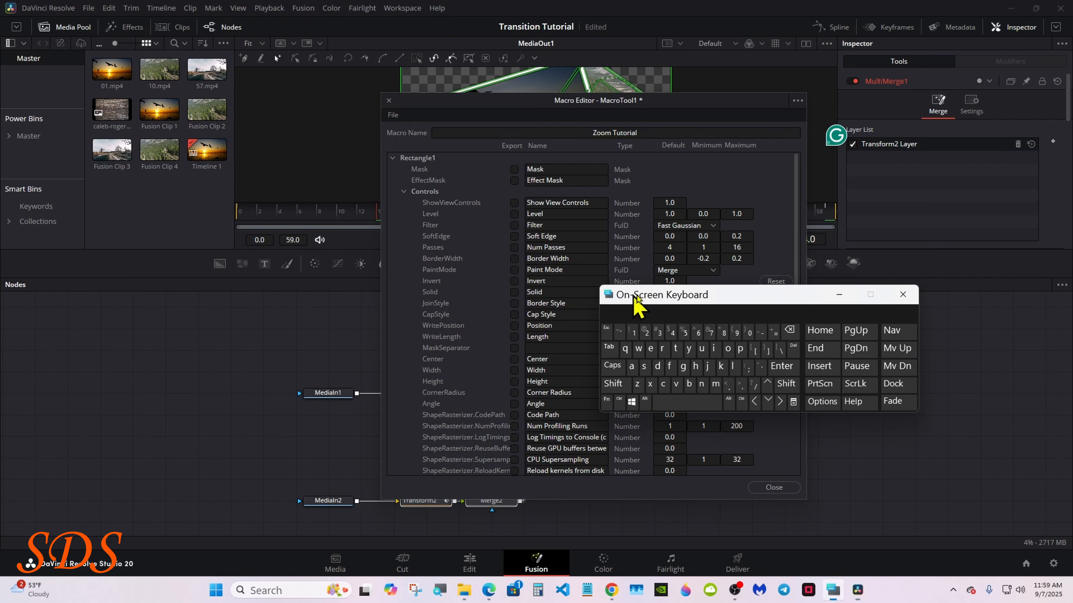
Step: Save the macro as Zoom Tutorial.setting in Fusion's Templates > Edit > Transitions > Zoom out & In Transition folder and close the Macro Editor
{"action": "left_click_drag", "start_coordinate": [641, 298], "coordinate": [697, 300]}
{"action": "left_click", "coordinate": [393, 119]}
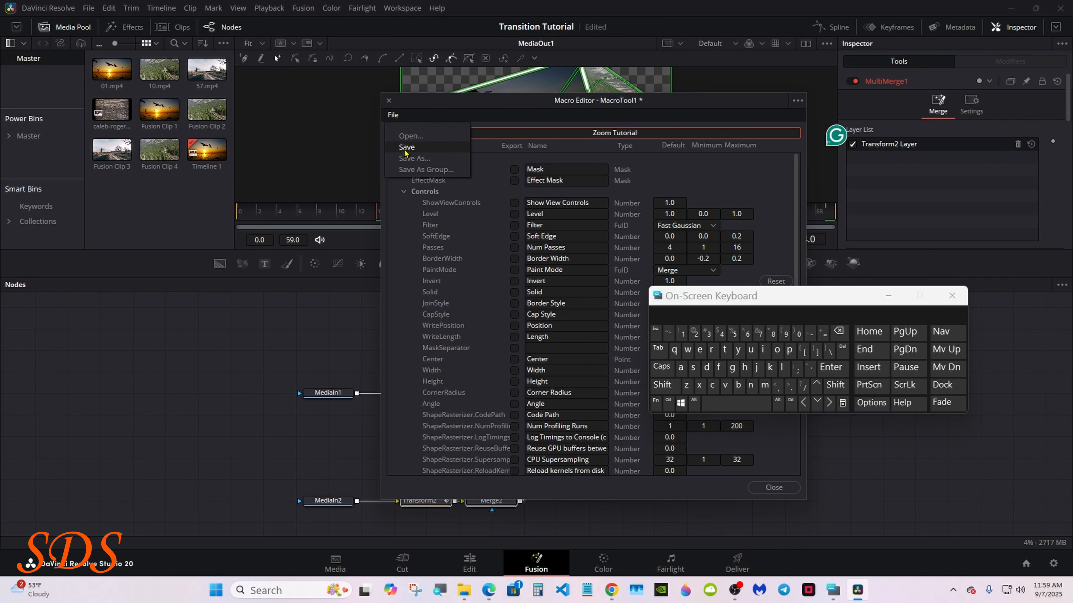
{"action": "left_click", "coordinate": [433, 173]}
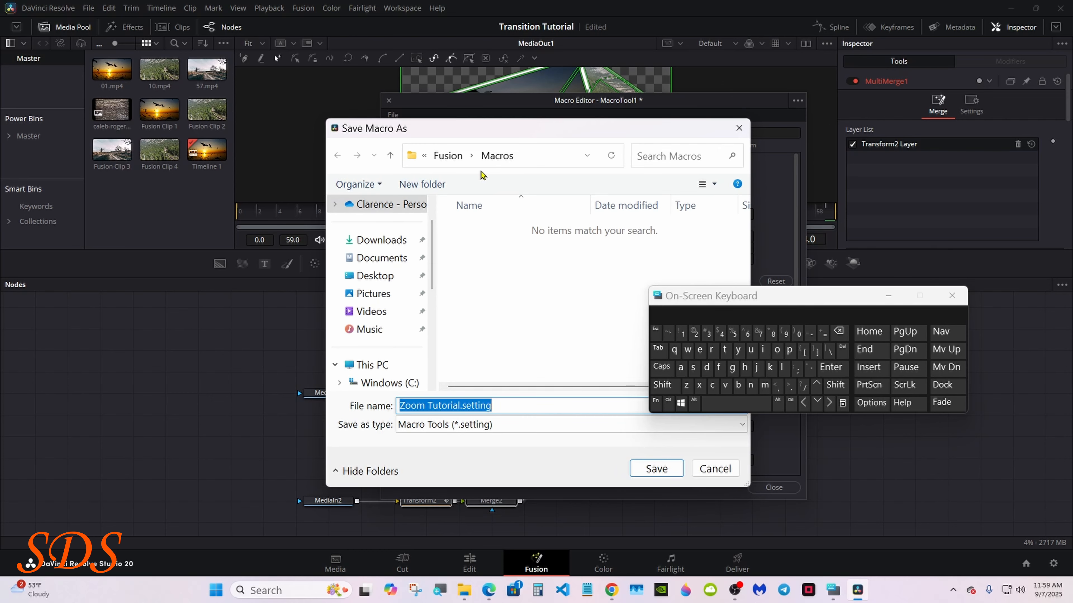
{"action": "left_click", "coordinate": [448, 156]}
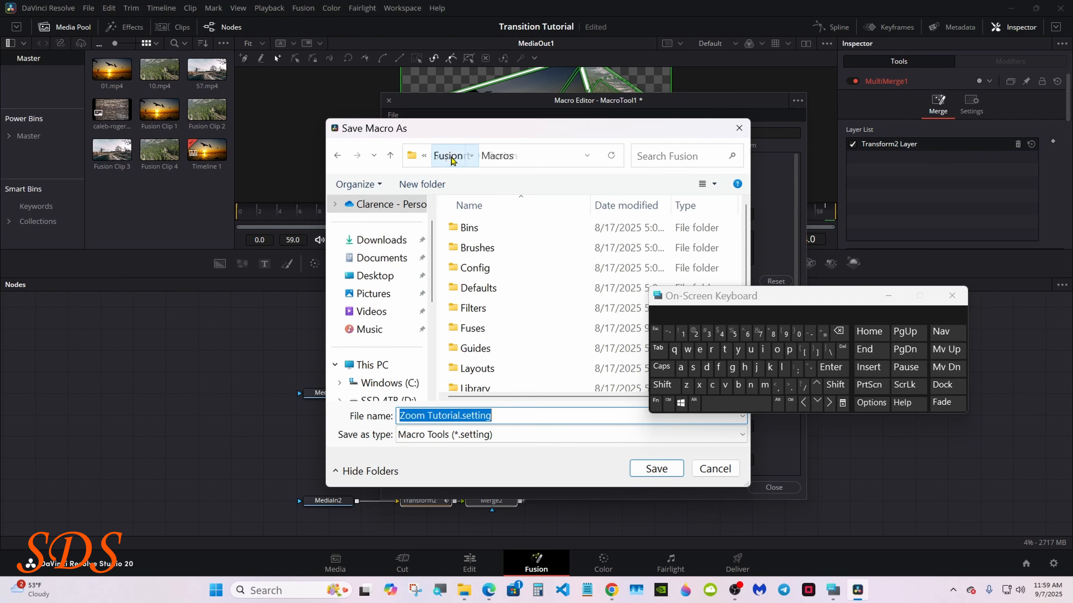
{"action": "scroll", "coordinate": [592, 296], "scroll_direction": "down", "scroll_amount": 3}
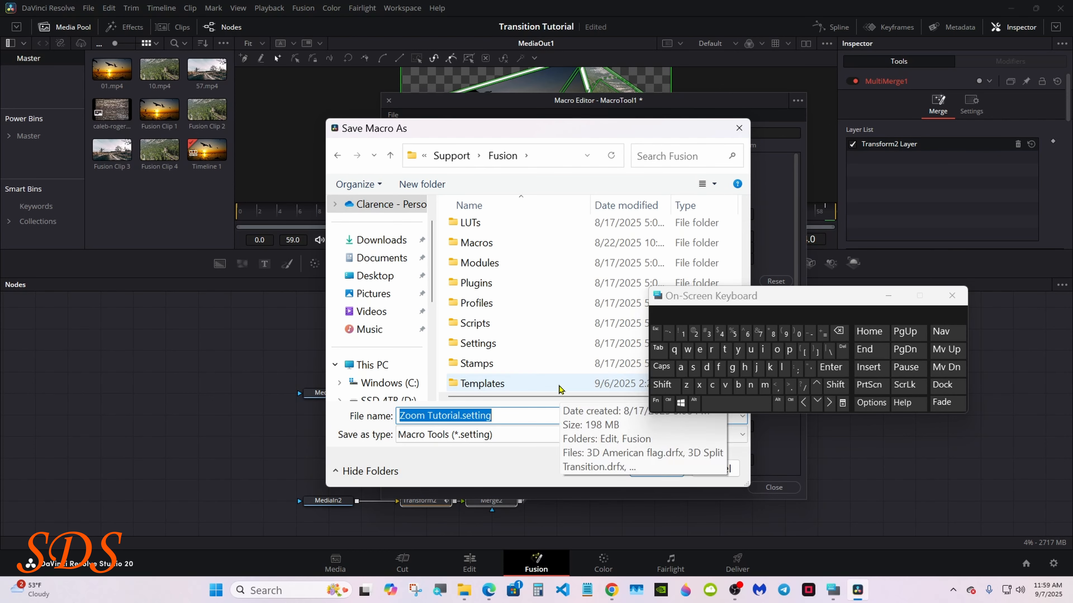
{"action": "double_click", "coordinate": [517, 386]}
{"action": "double_click", "coordinate": [518, 230]}
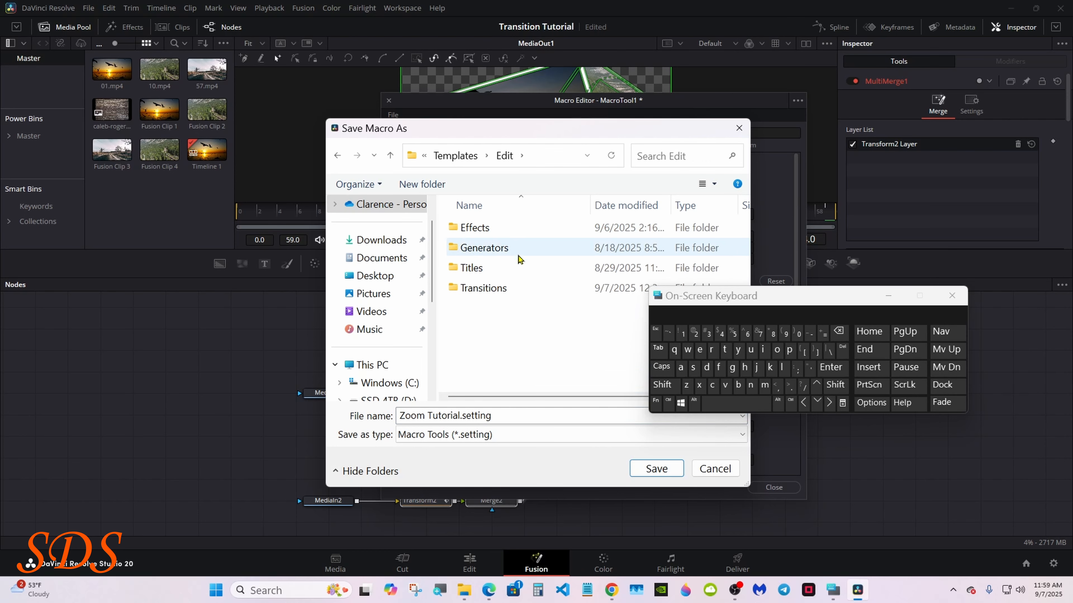
{"action": "double_click", "coordinate": [530, 288]}
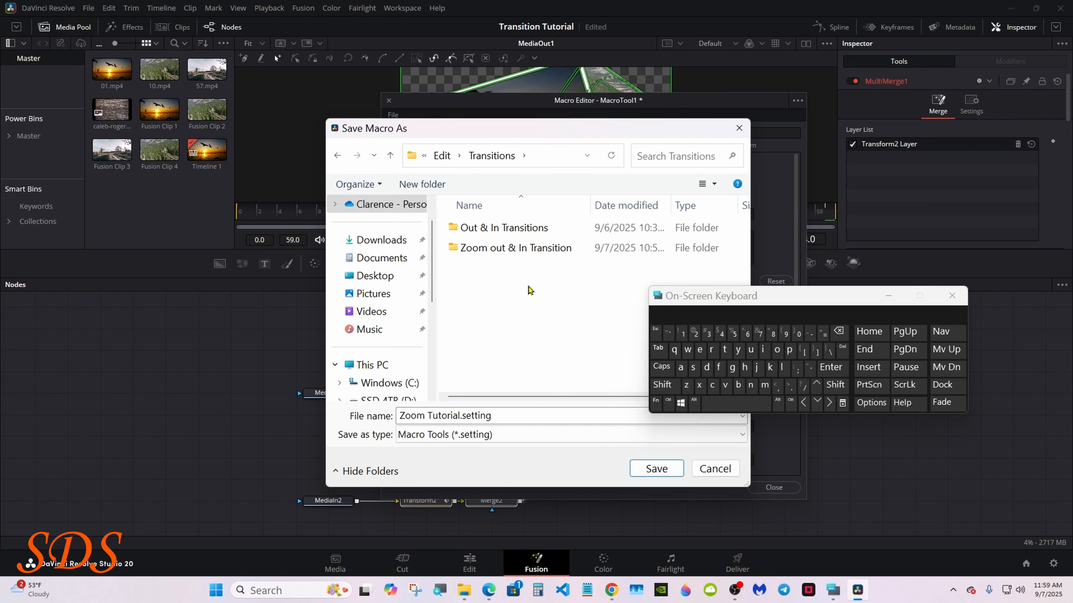
{"action": "left_click", "coordinate": [513, 256]}
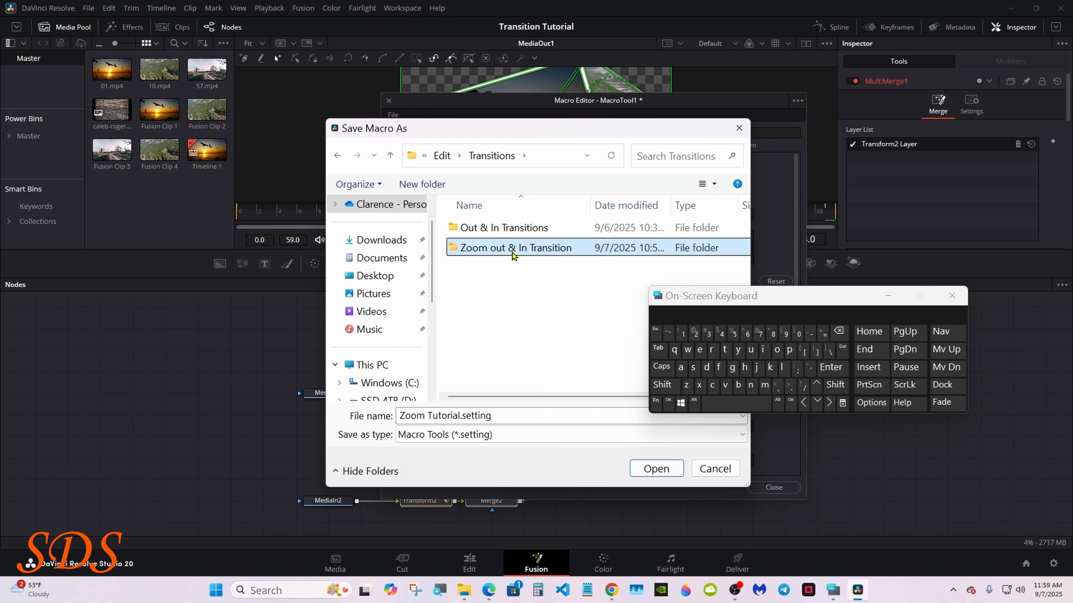
{"action": "double_click", "coordinate": [513, 249]}
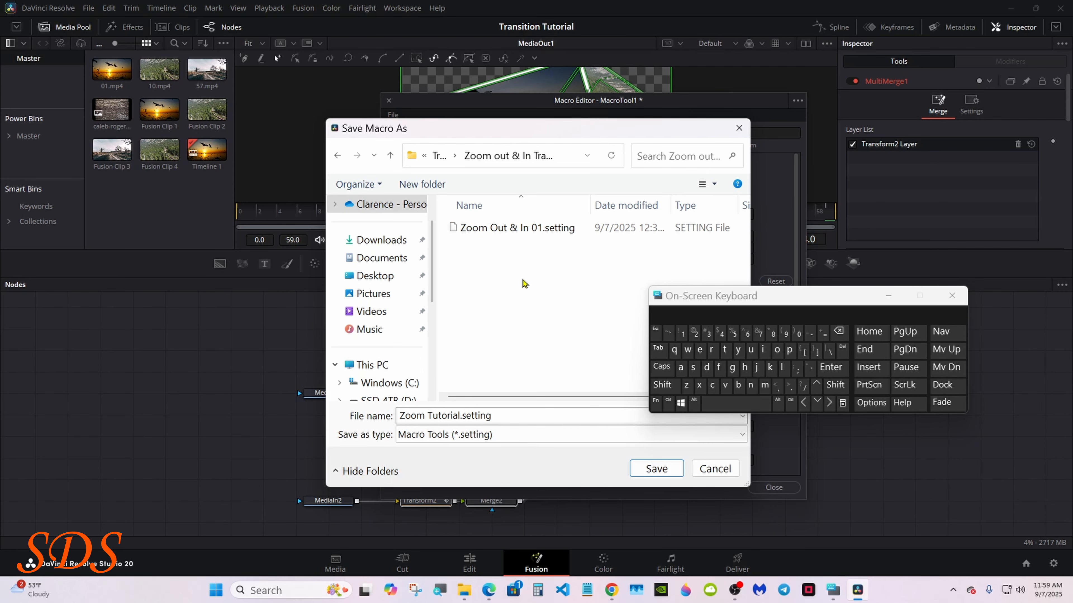
{"action": "left_click", "coordinate": [655, 469]}
{"action": "left_click", "coordinate": [752, 487]}
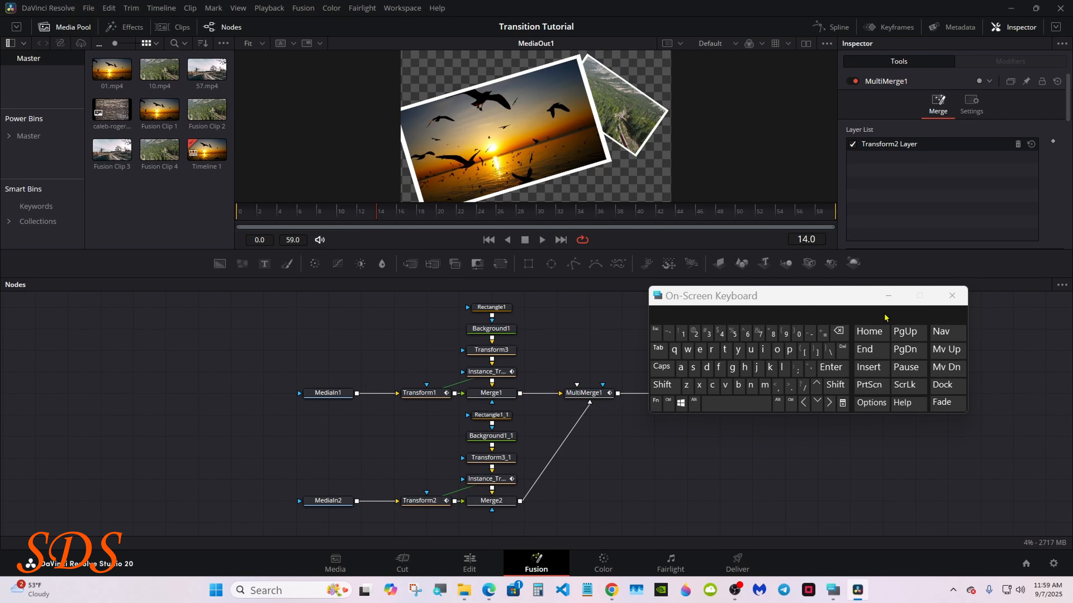
Step: Switch to the Edit page and place the playhead at 00:00:08:01, shortly before the cut between Fusion Clip 4 and Fusion Clip 3
{"action": "left_click", "coordinate": [952, 295]}
{"action": "left_click", "coordinate": [468, 561]}
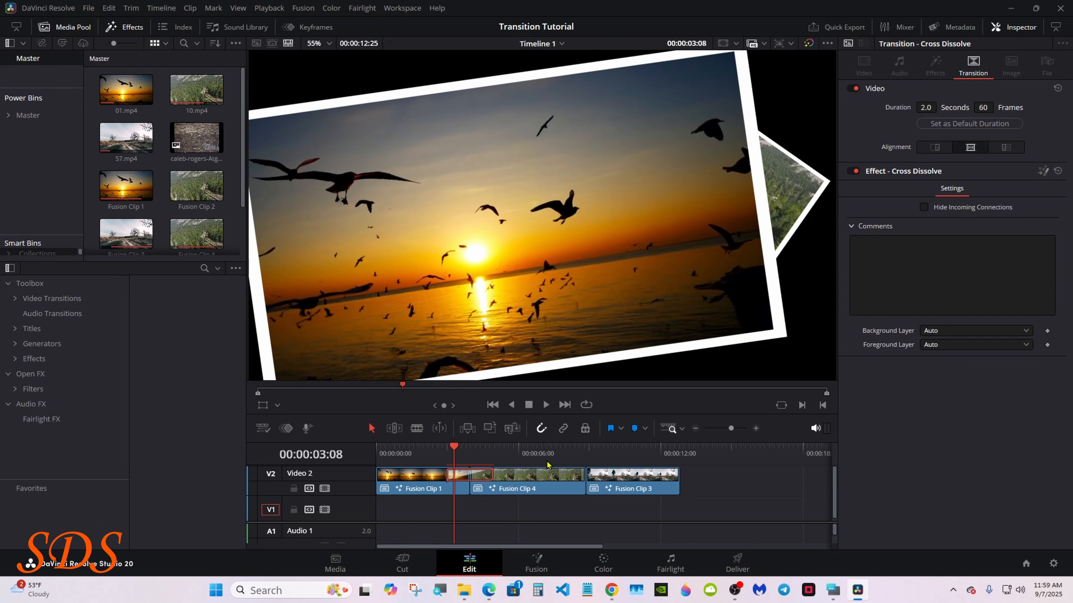
{"action": "left_click", "coordinate": [568, 453]}
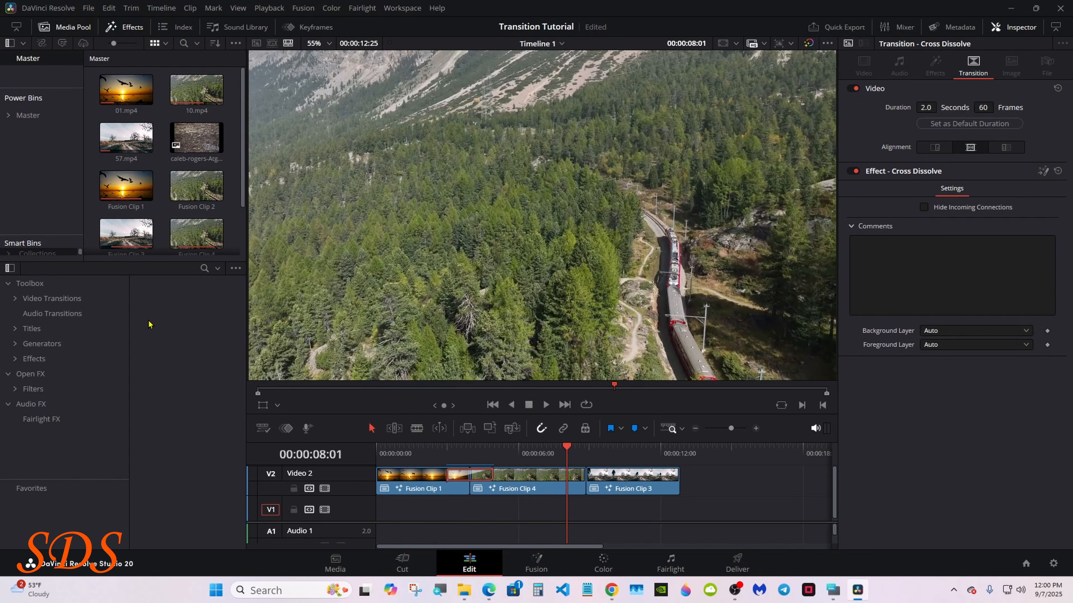
Step: Open the Zoom out & In Transition category of the video transitions to reach the Zoom Tutorial transition
{"action": "left_click", "coordinate": [16, 301]}
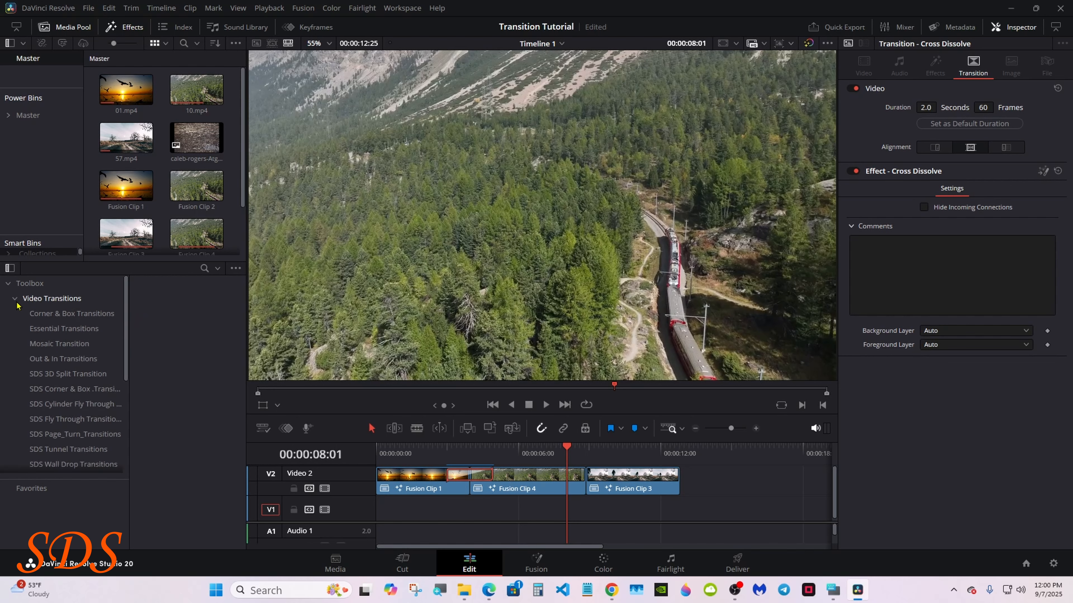
{"action": "scroll", "coordinate": [106, 338], "scroll_direction": "down", "scroll_amount": 5}
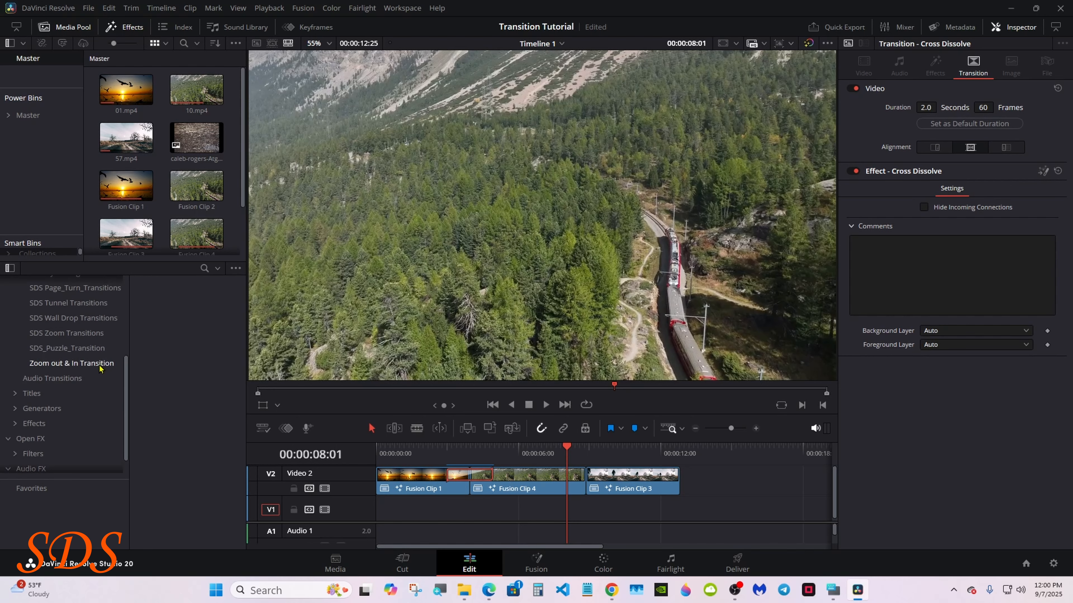
{"action": "left_click", "coordinate": [102, 364]}
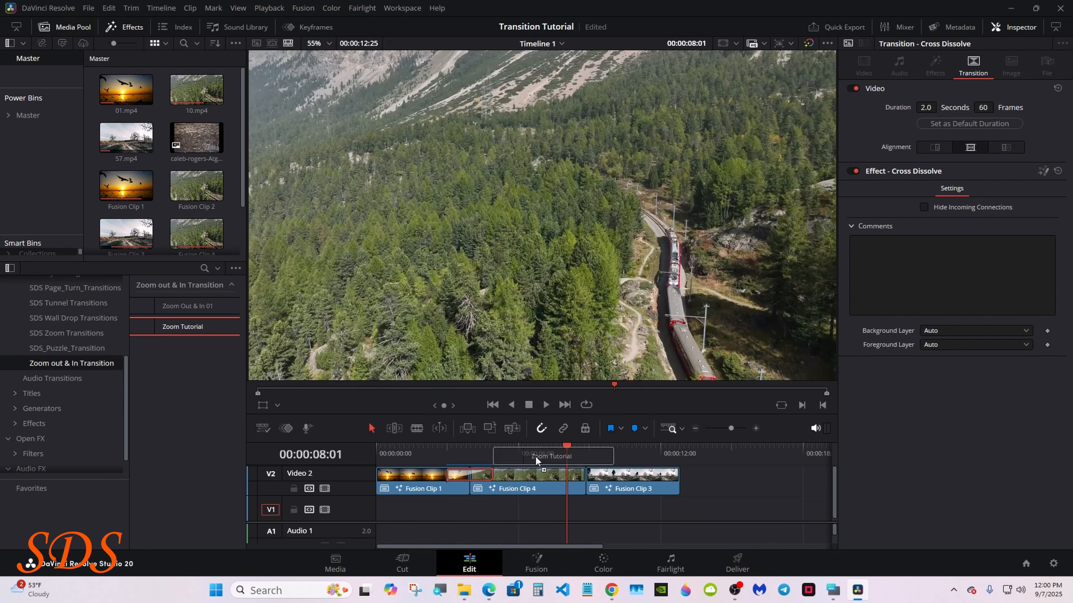